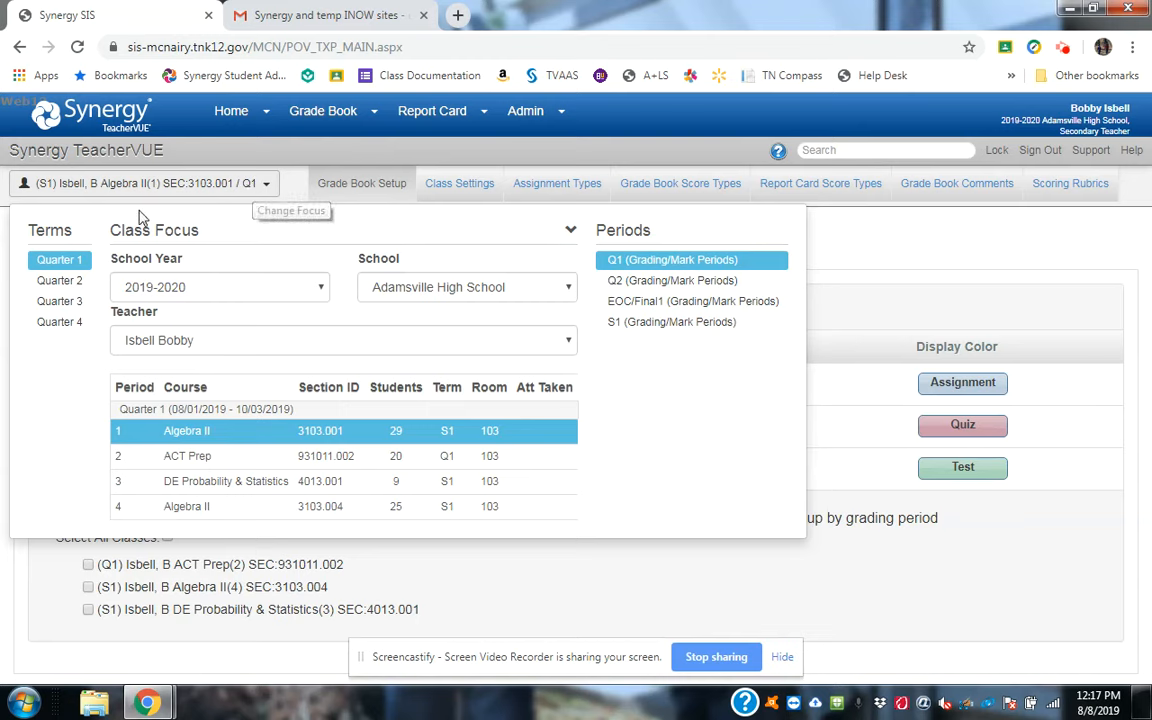
# - For the period 1 Algebra II class, start a new assignment type named Projects with sequence 1 and due date Yes
pyautogui.click(198, 443)
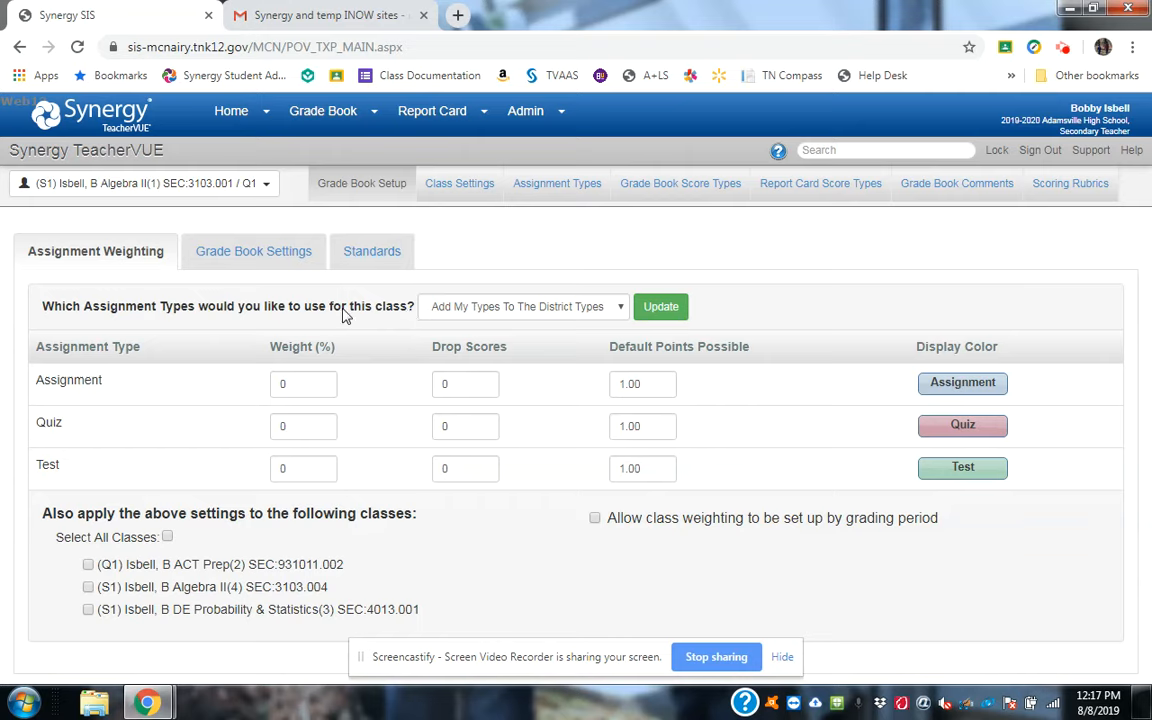
pyautogui.click(569, 193)
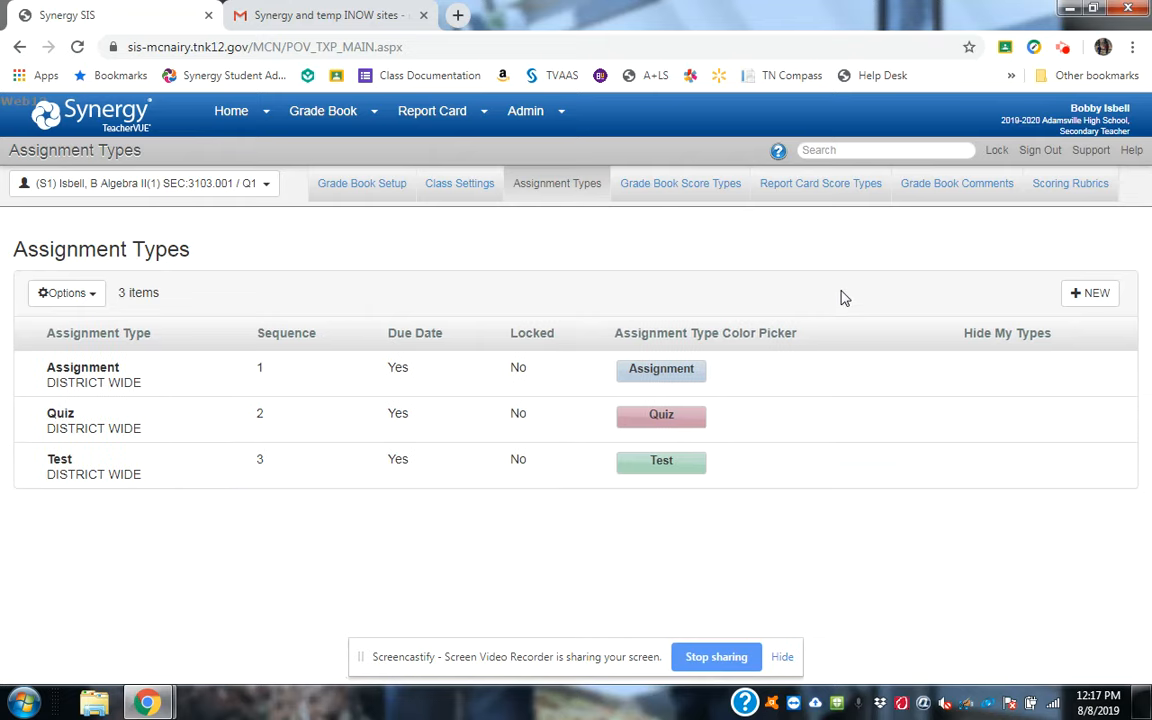
pyautogui.click(1088, 300)
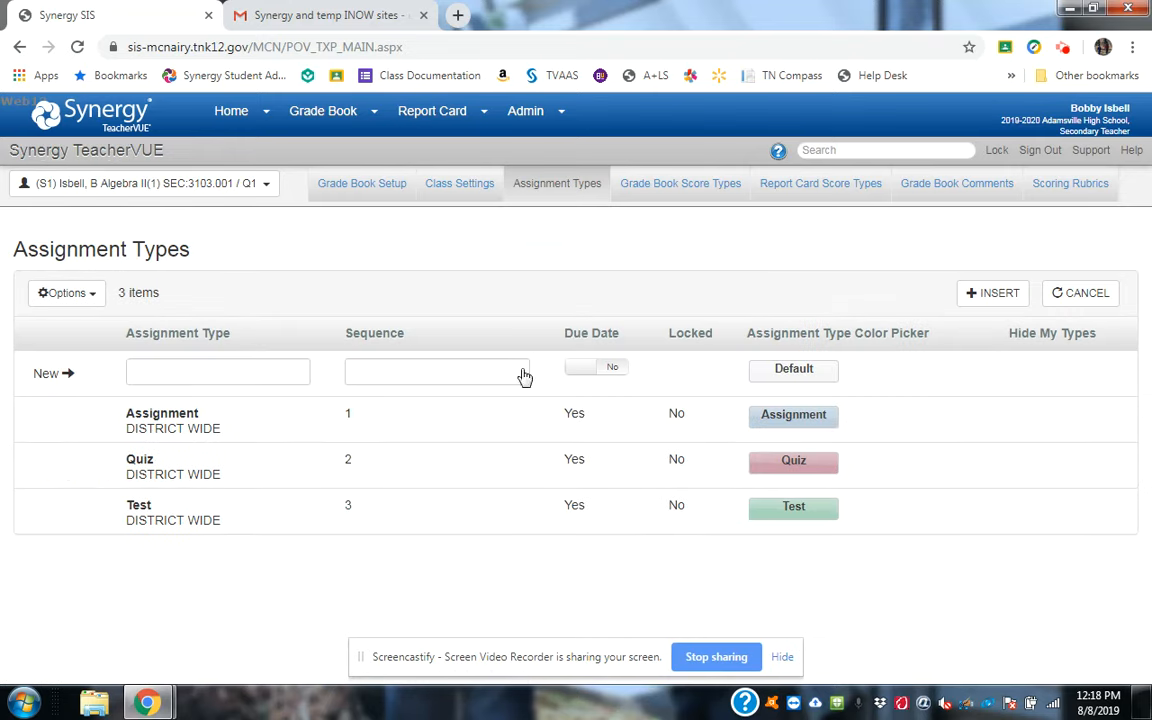
pyautogui.click(206, 364)
pyautogui.write('Pr')
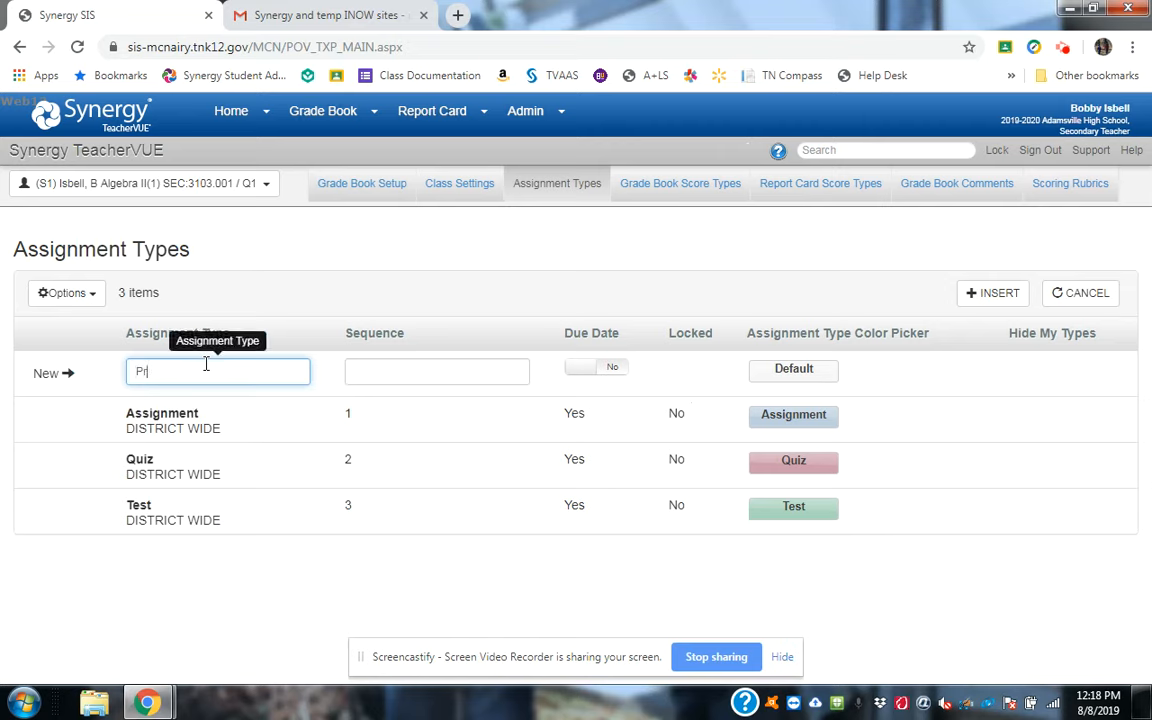
pyautogui.write('ojects')
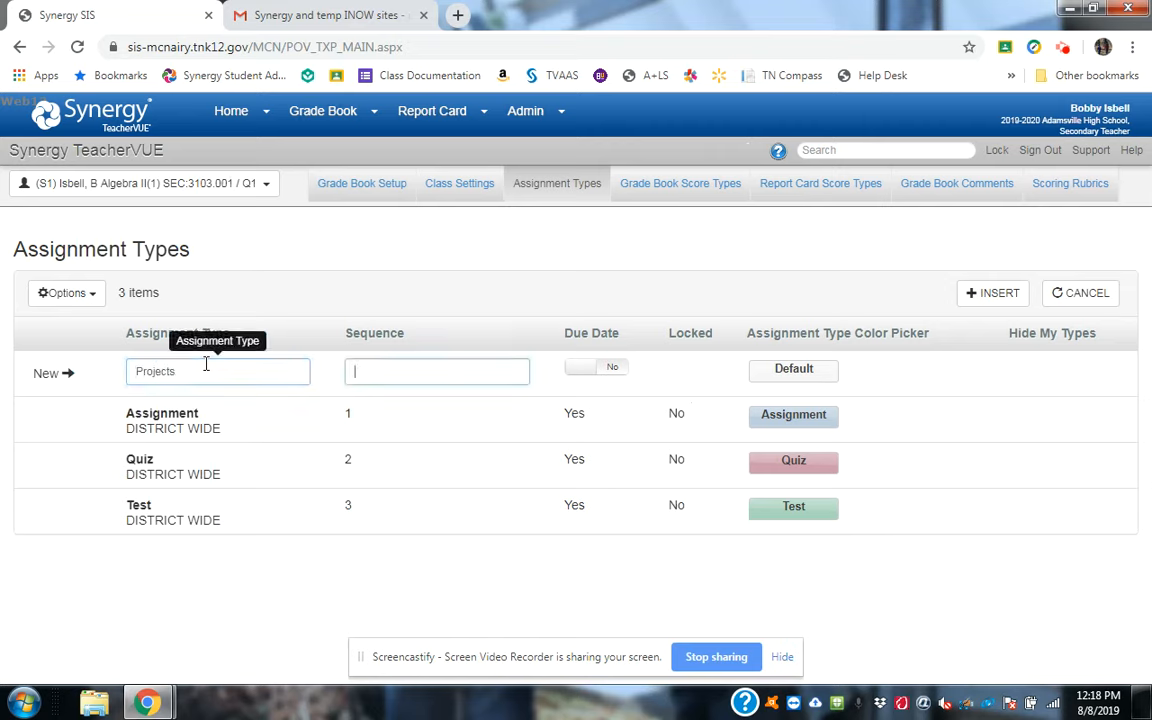
pyautogui.press('Tab')
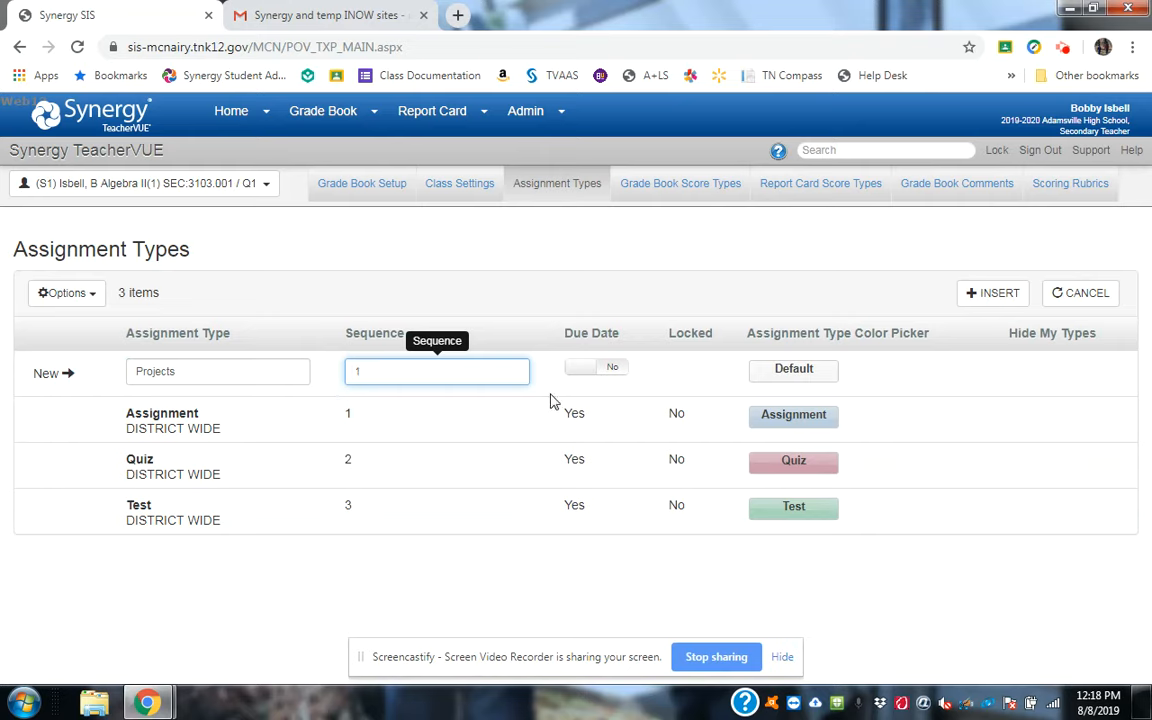
pyautogui.click(586, 376)
pyautogui.click(680, 372)
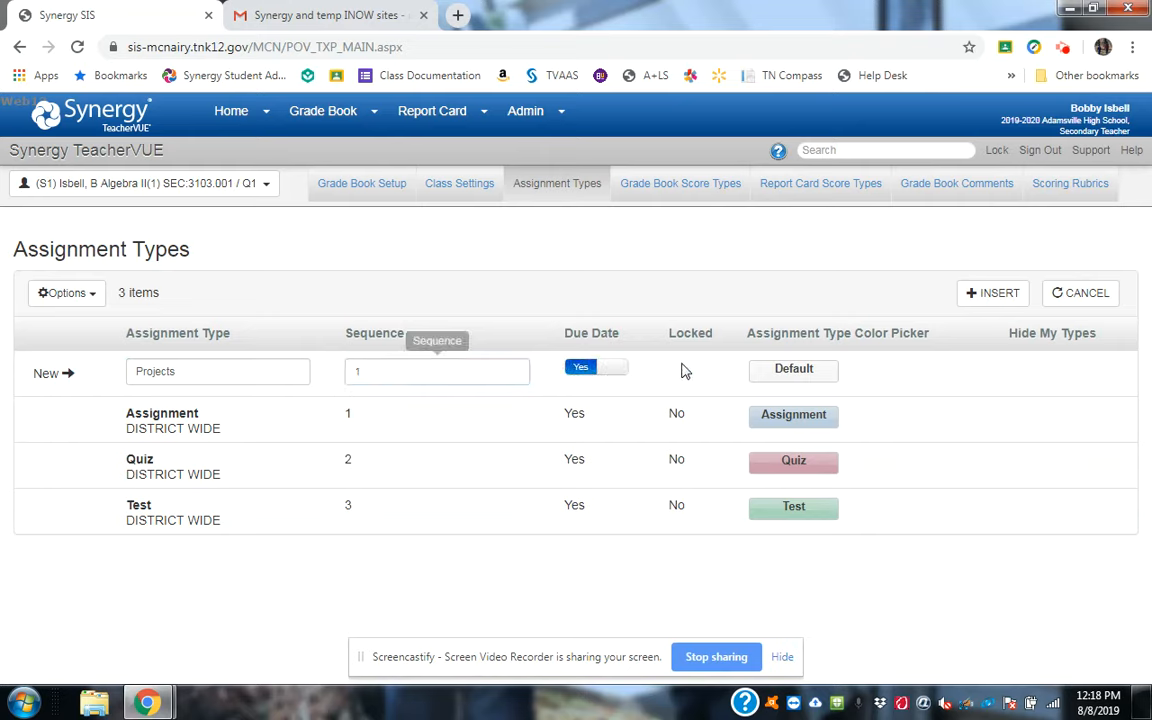
# - Give the Projects type a cyan color by reducing red to its minimum, and insert it into the assignment types
pyautogui.click(780, 370)
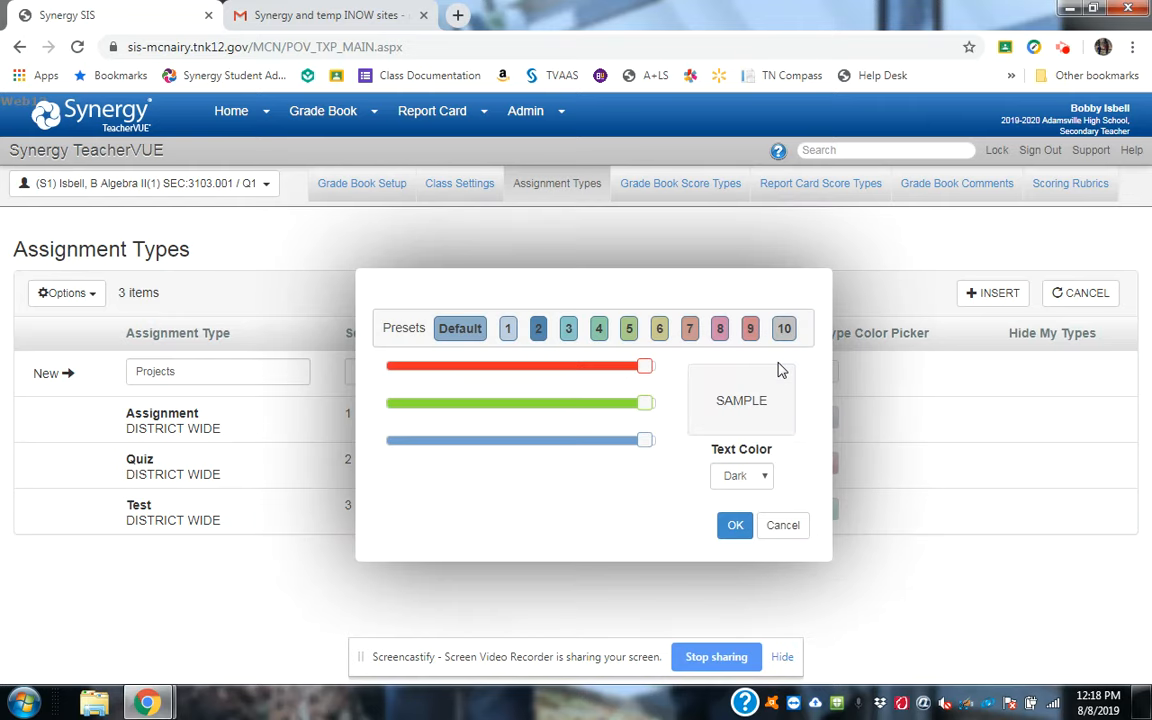
pyautogui.click(644, 367)
pyautogui.moveTo(644, 369); pyautogui.dragTo(393, 347)
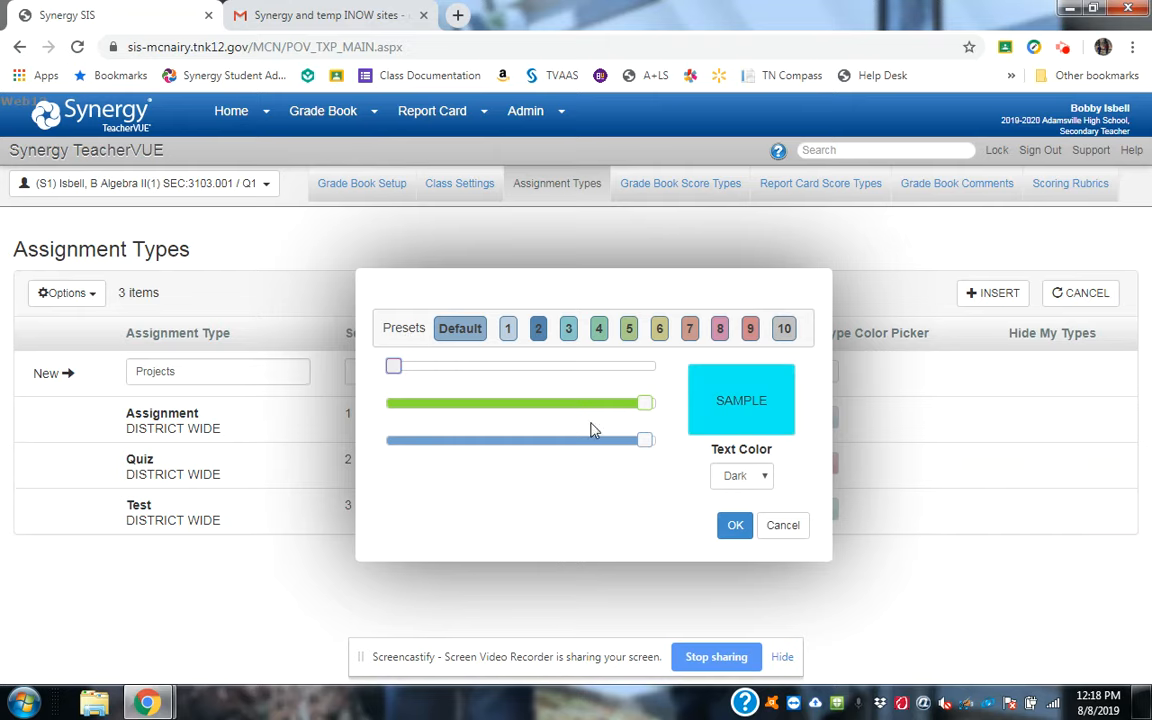
pyautogui.click(733, 528)
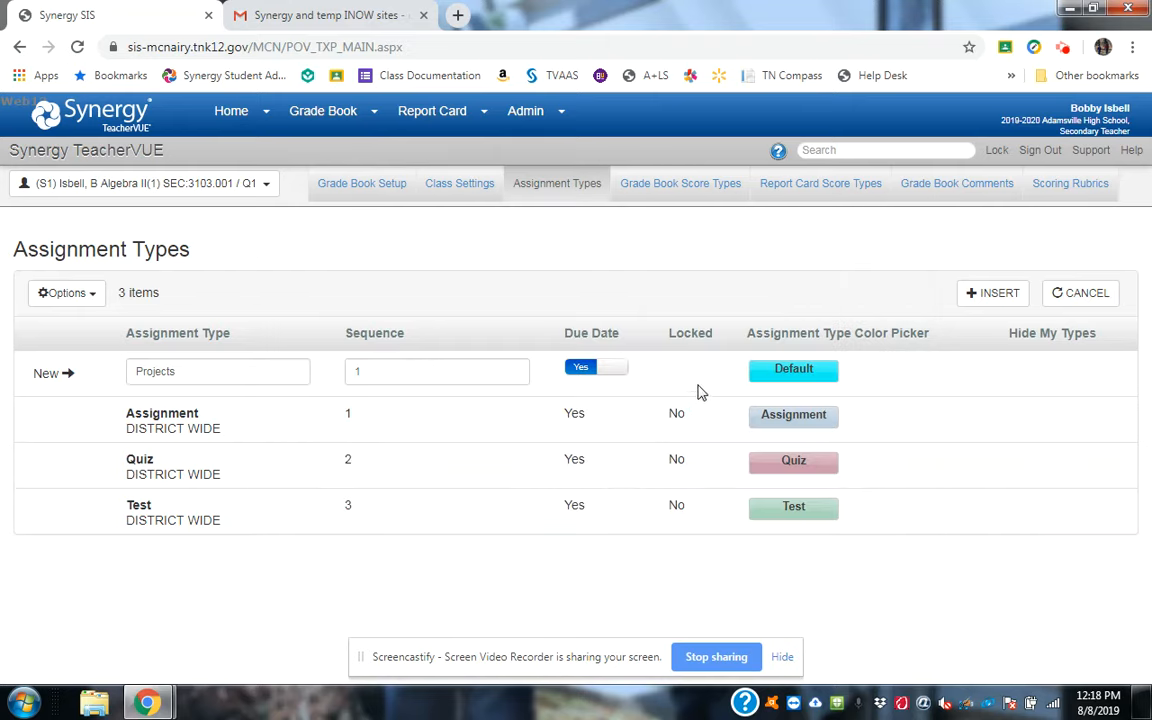
pyautogui.click(985, 292)
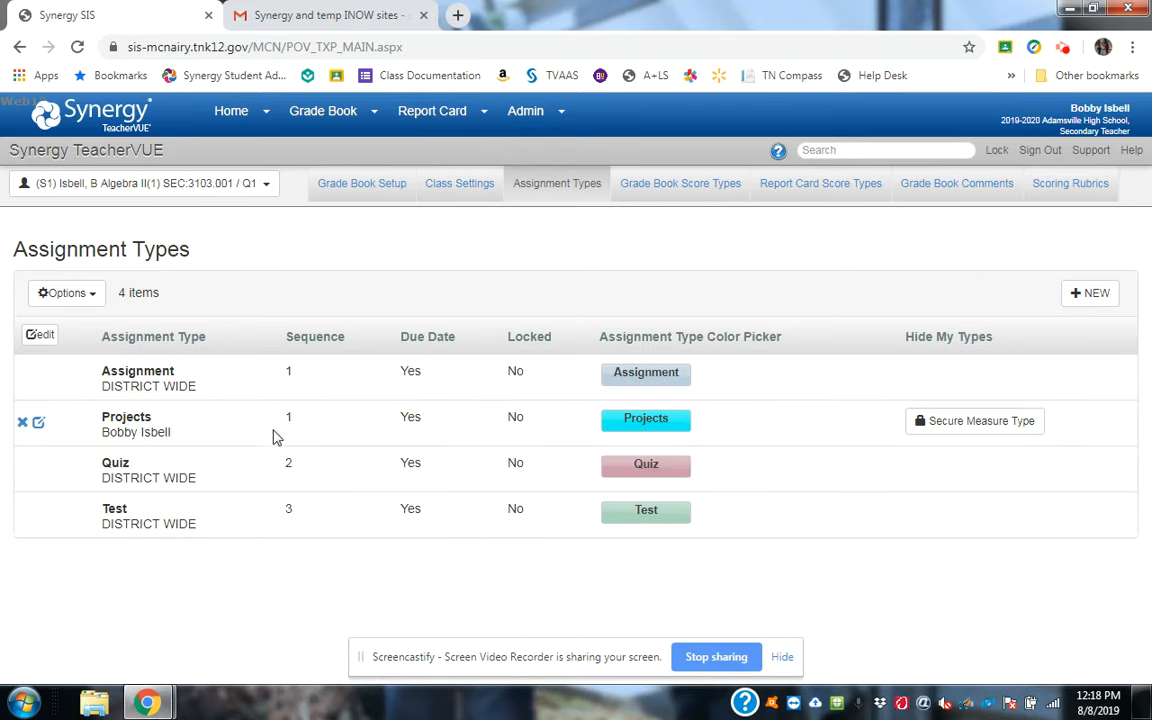
pyautogui.click(40, 334)
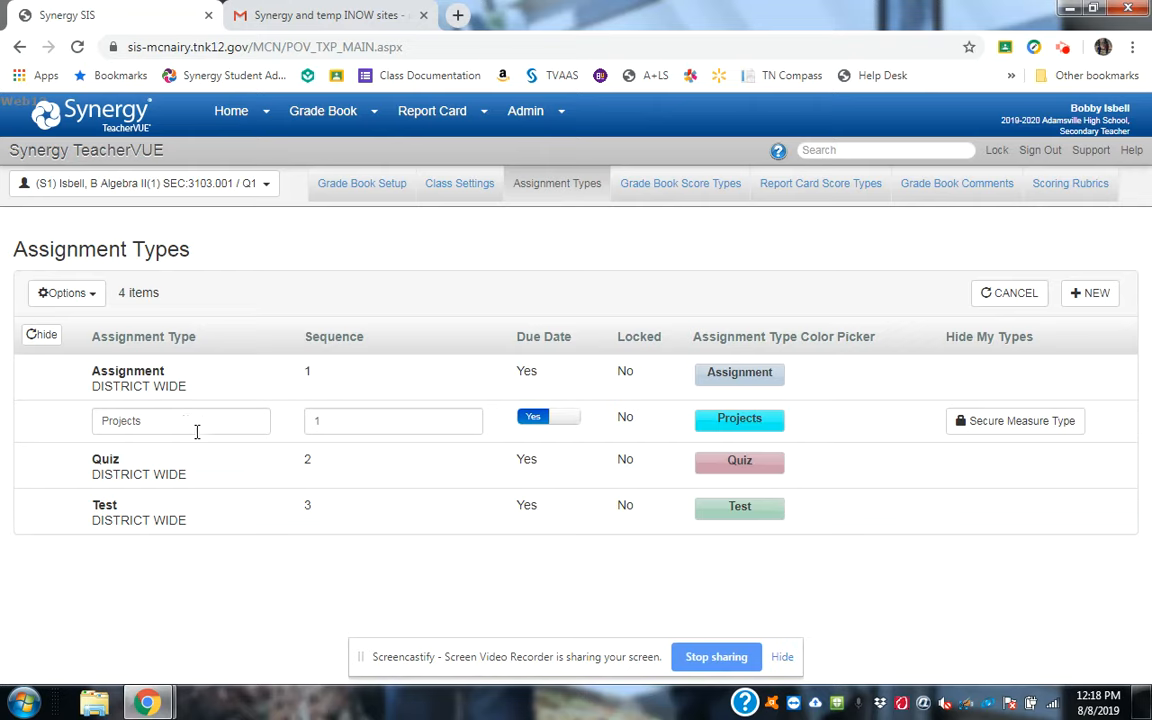
pyautogui.click(80, 295)
pyautogui.click(88, 301)
# - Start another new assignment type named Daily Practice with sequence 1 and due date Yes
pyautogui.click(1089, 293)
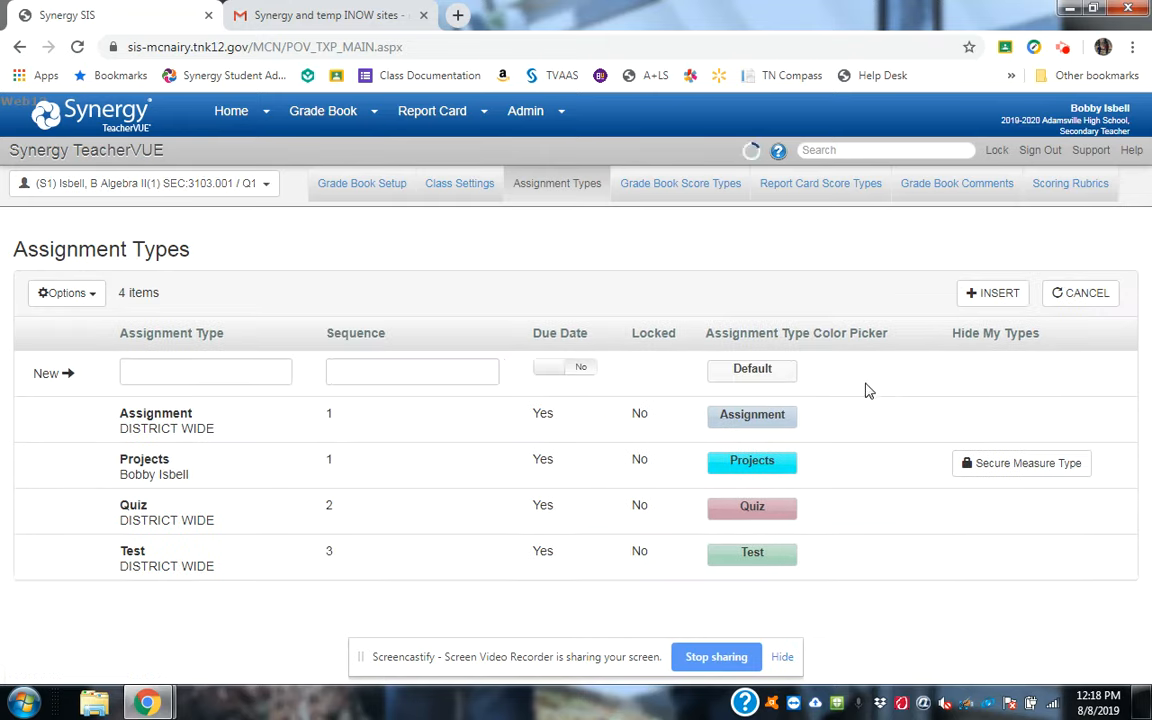
pyautogui.click(176, 370)
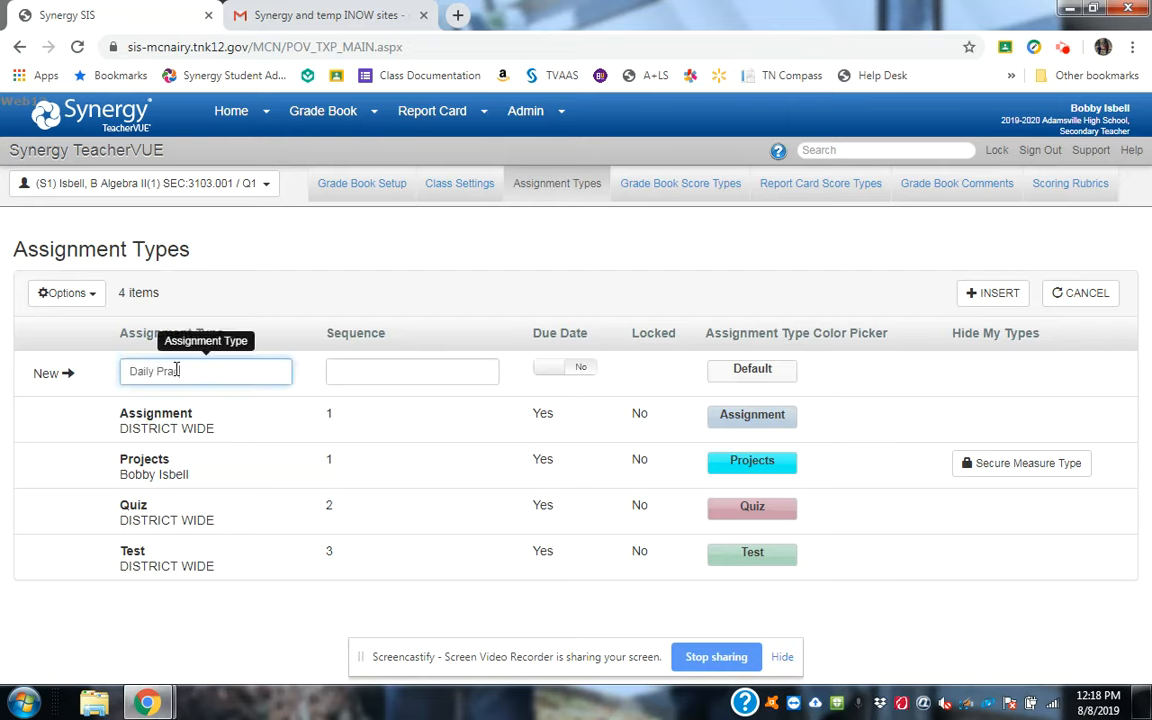
pyautogui.press('Tab')
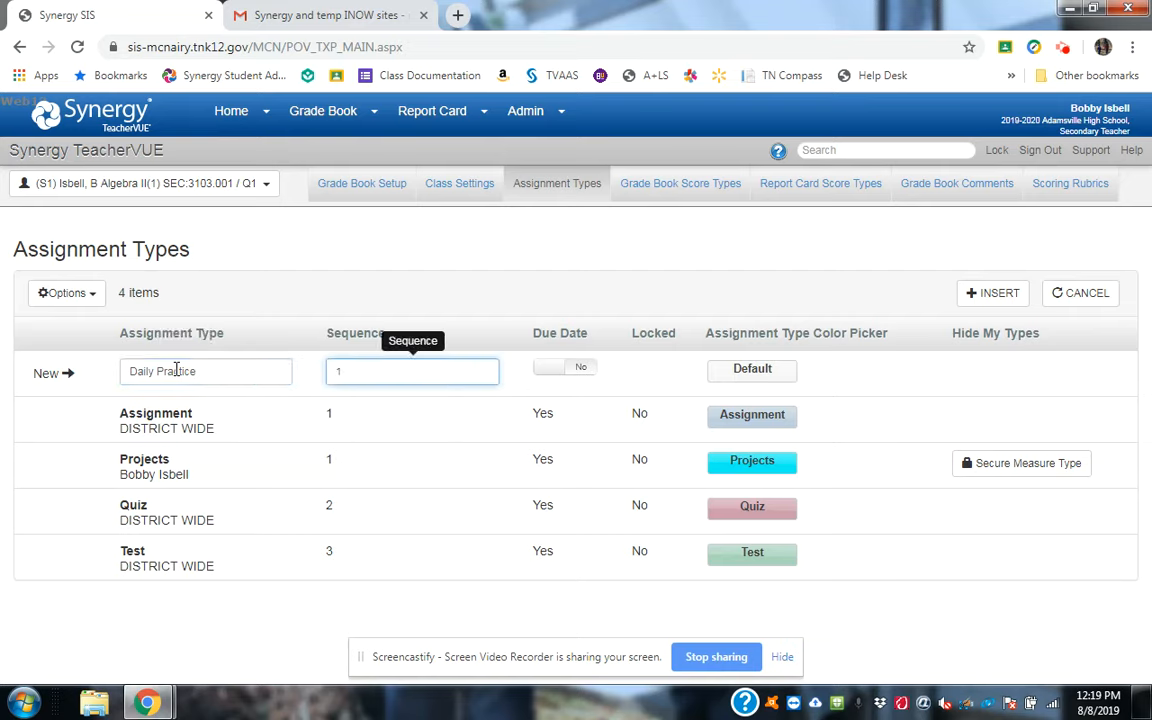
pyautogui.click(583, 369)
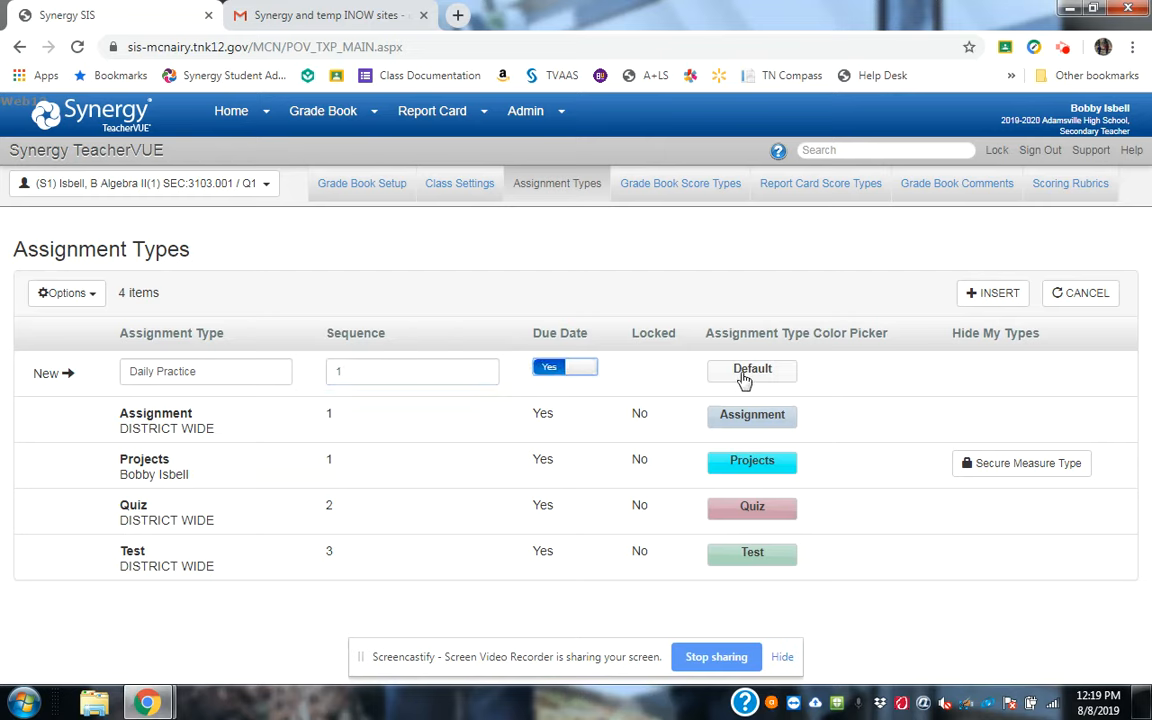
# - Color the Daily Practice type magenta using preset 7 with green reduced to its minimum, and insert it
pyautogui.click(744, 370)
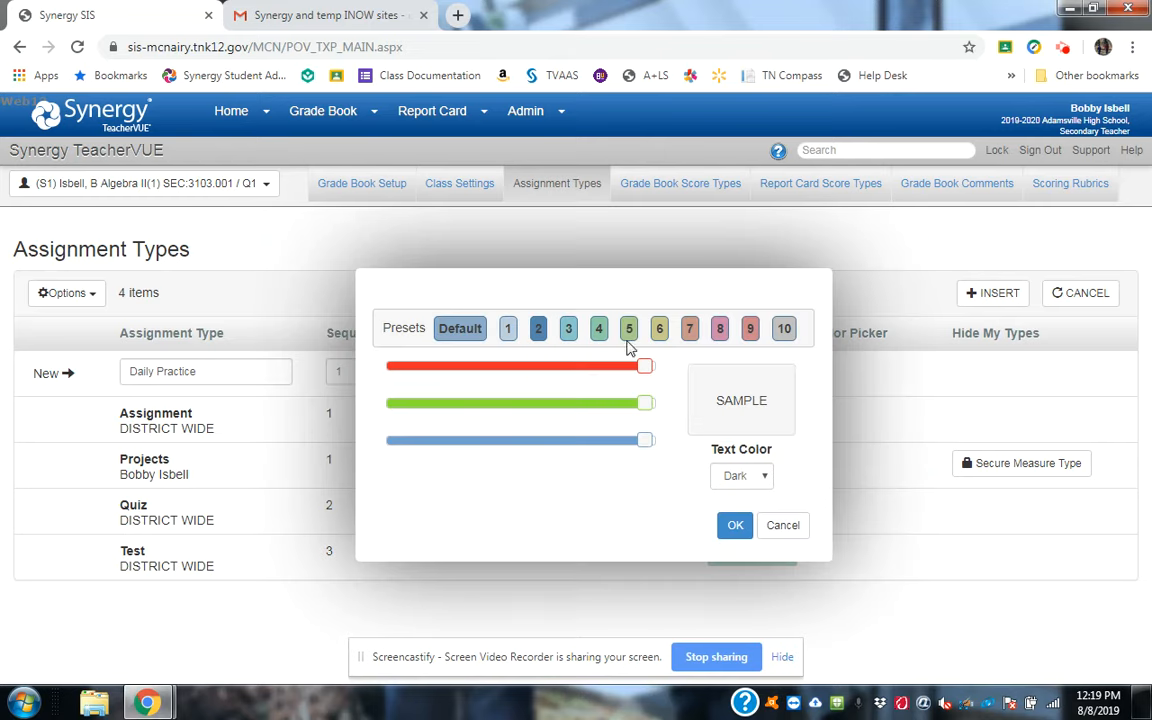
pyautogui.click(690, 330)
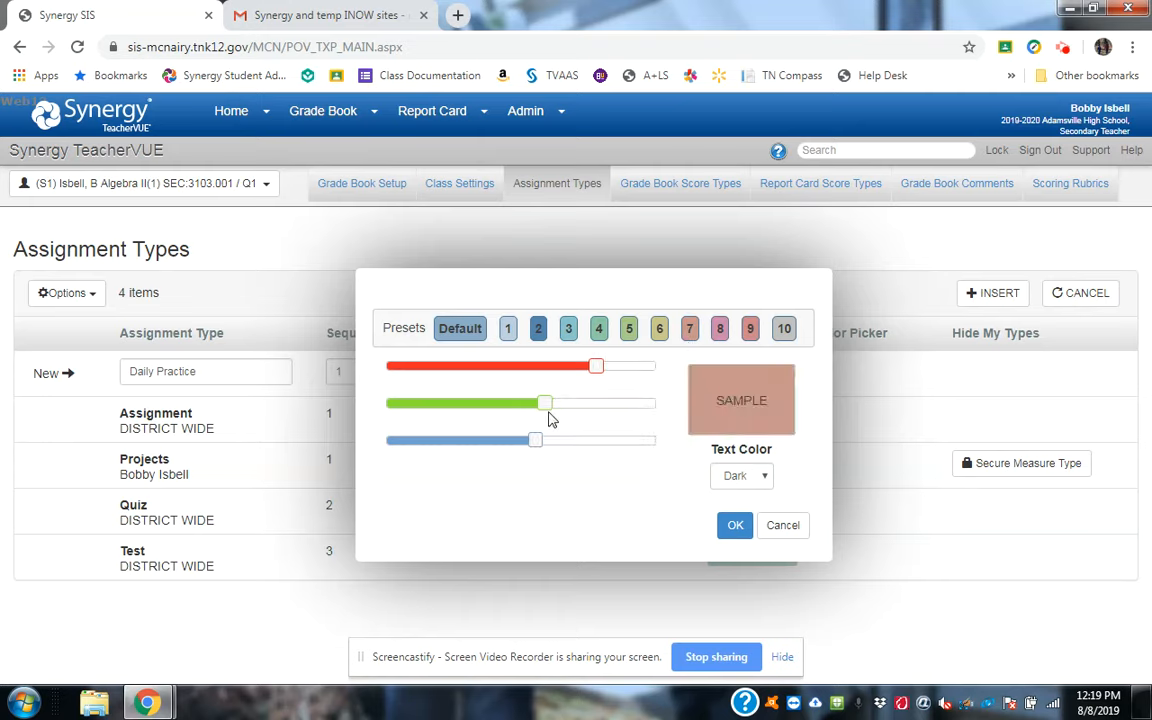
pyautogui.moveTo(544, 403); pyautogui.dragTo(368, 404)
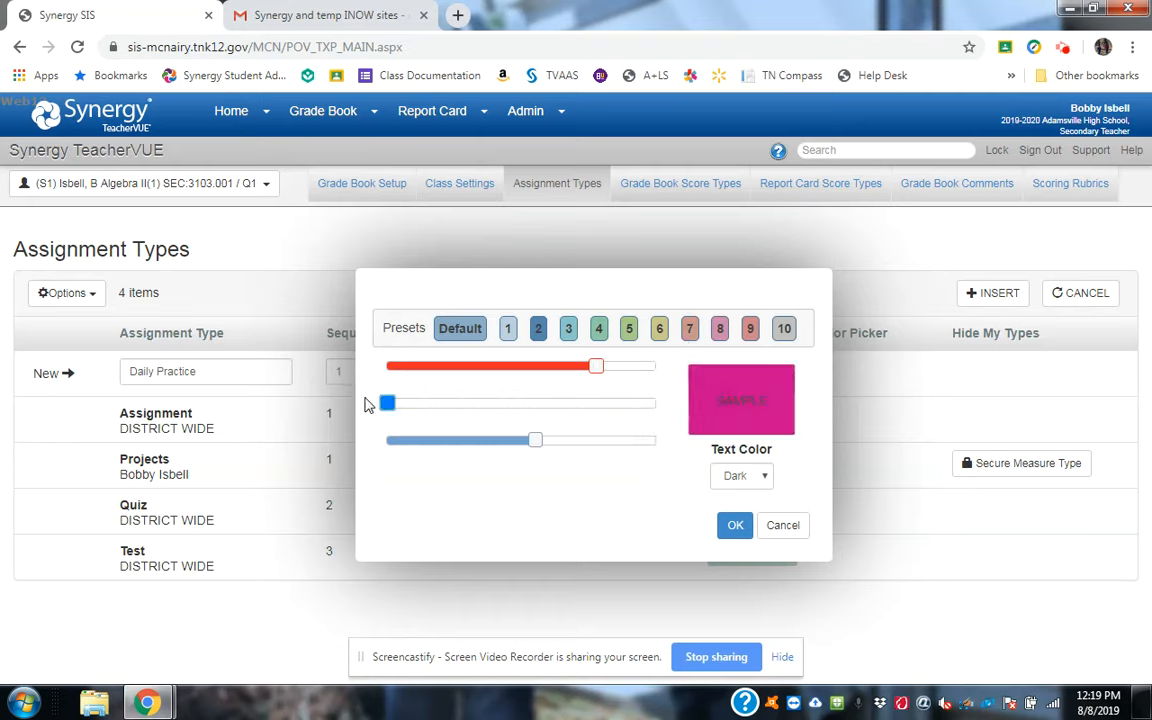
pyautogui.click(731, 527)
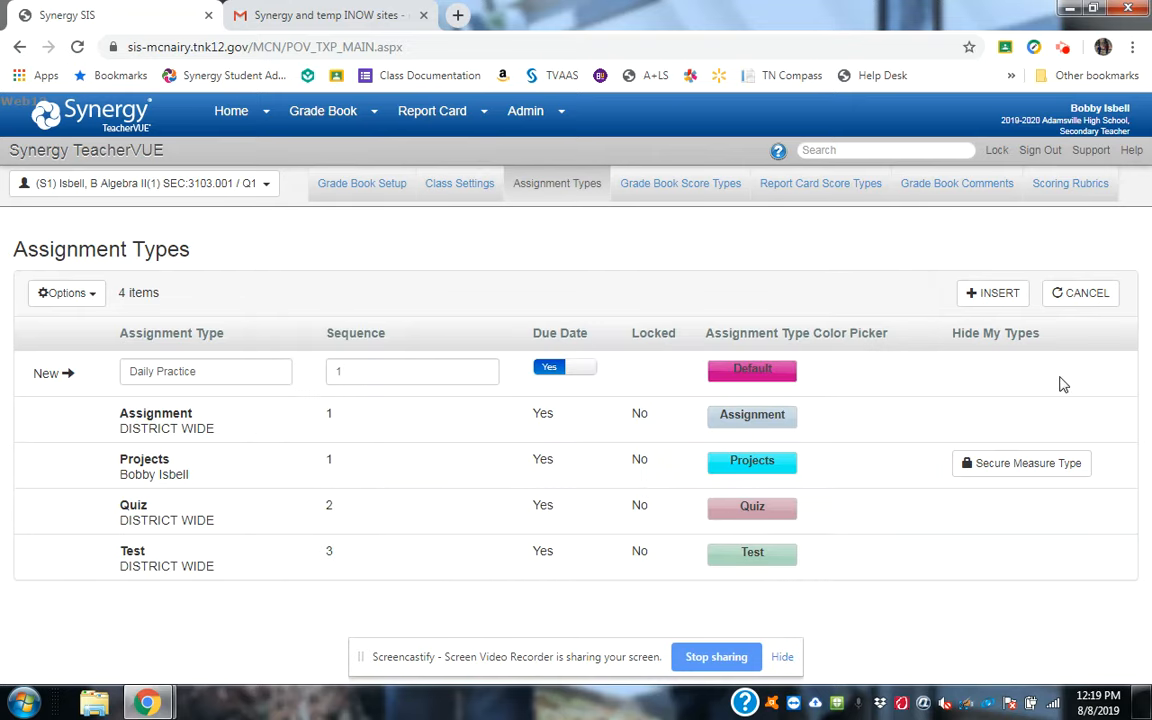
pyautogui.click(991, 301)
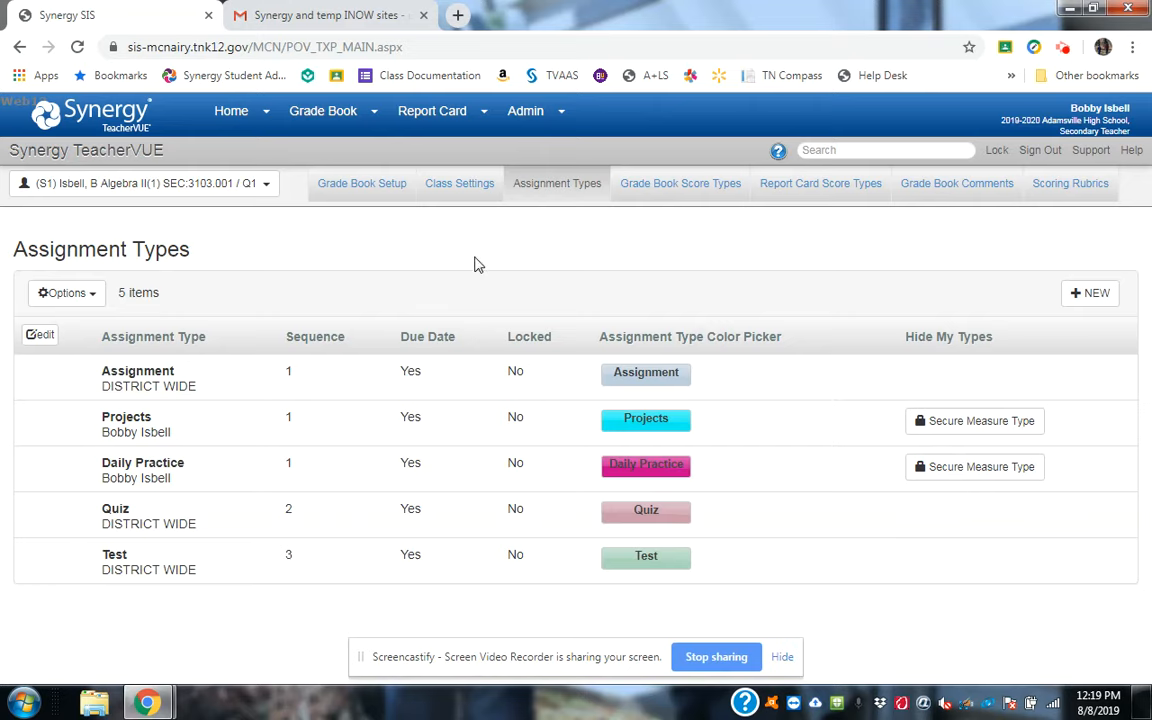
# - In the grade book setup's assignment weighting, set Assignment to 20% weight, 2 drop scores and 10 default points
pyautogui.click(364, 187)
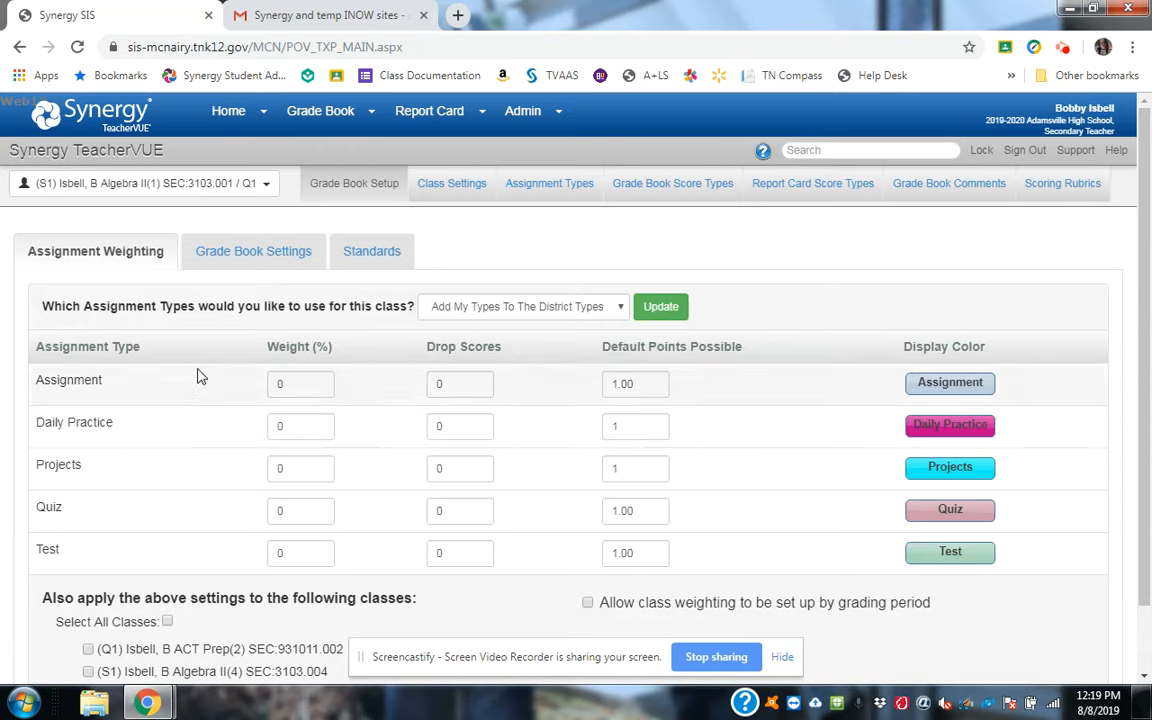
pyautogui.click(290, 384)
pyautogui.write('2')
pyautogui.press('BackSpace')
pyautogui.write('20')
pyautogui.press('Tab')
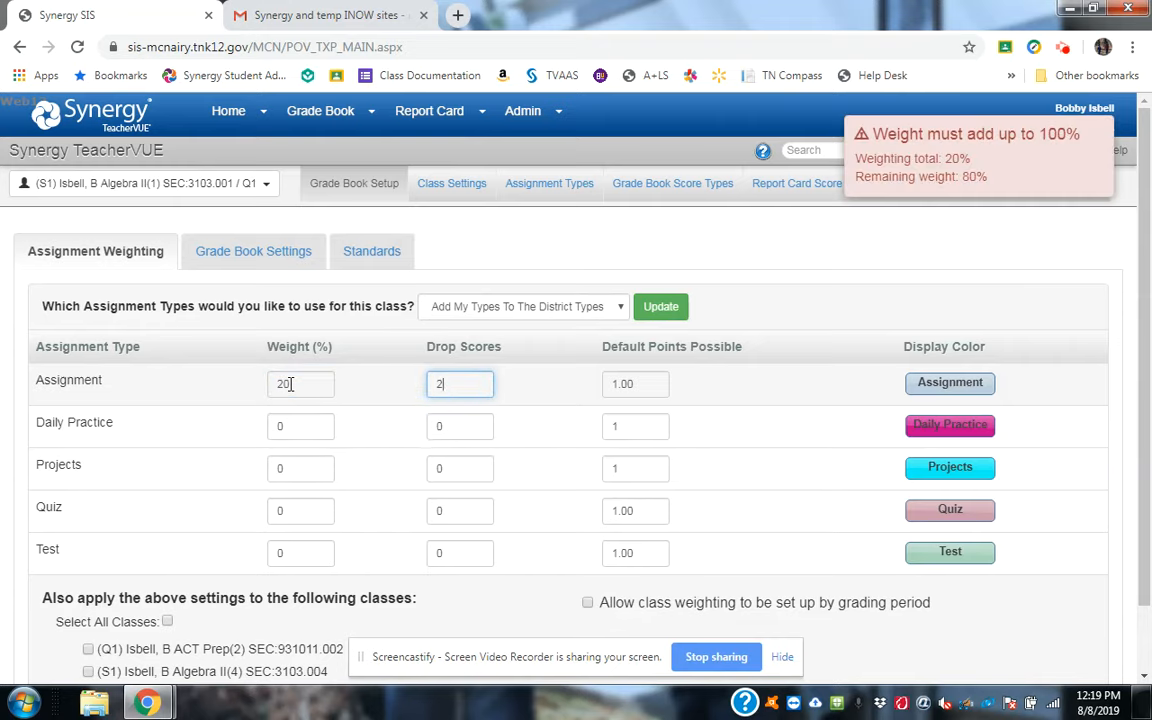
pyautogui.press('Tab')
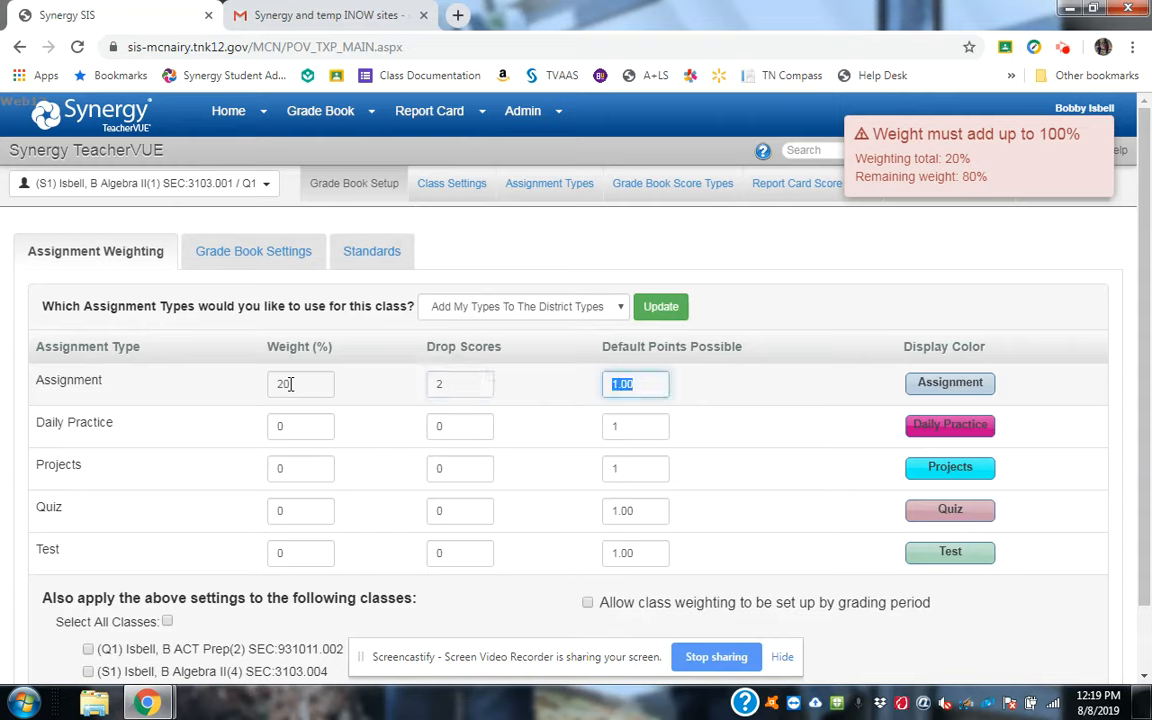
pyautogui.write('10')
pyautogui.press('Tab')
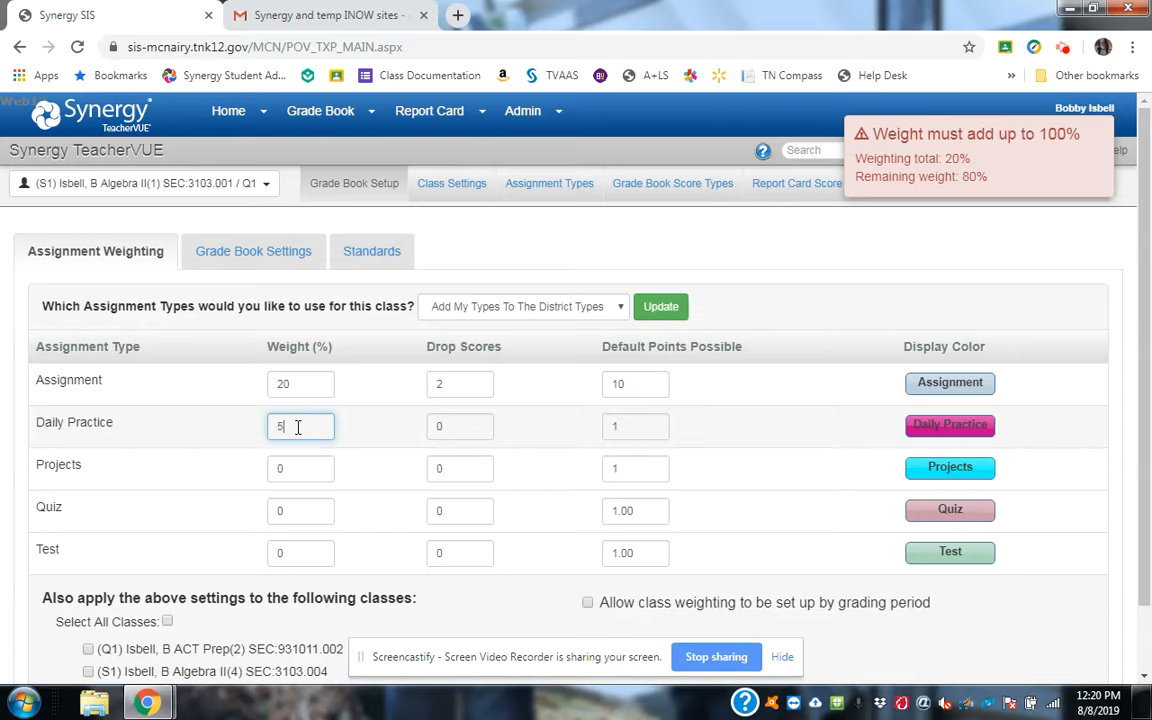
# - Set Daily Practice to 15% weight, 2 drop scores and 10 default points possible
pyautogui.write('15')
pyautogui.press('Tab')
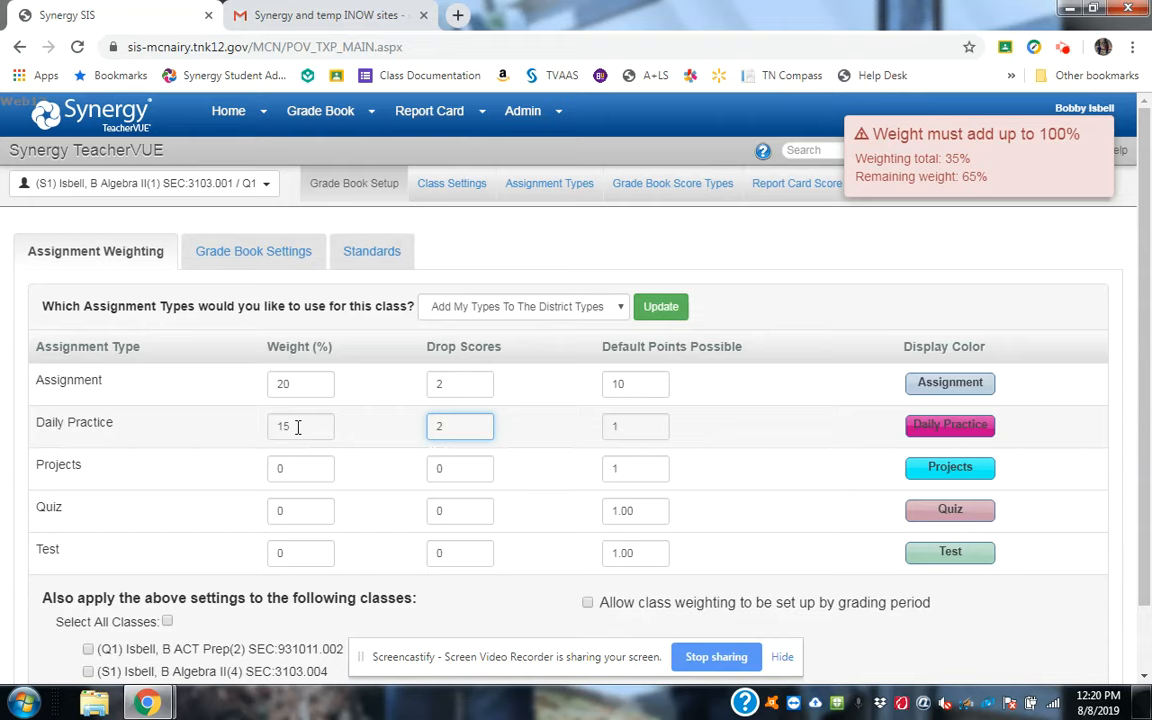
pyautogui.write('10')
pyautogui.press('Tab')
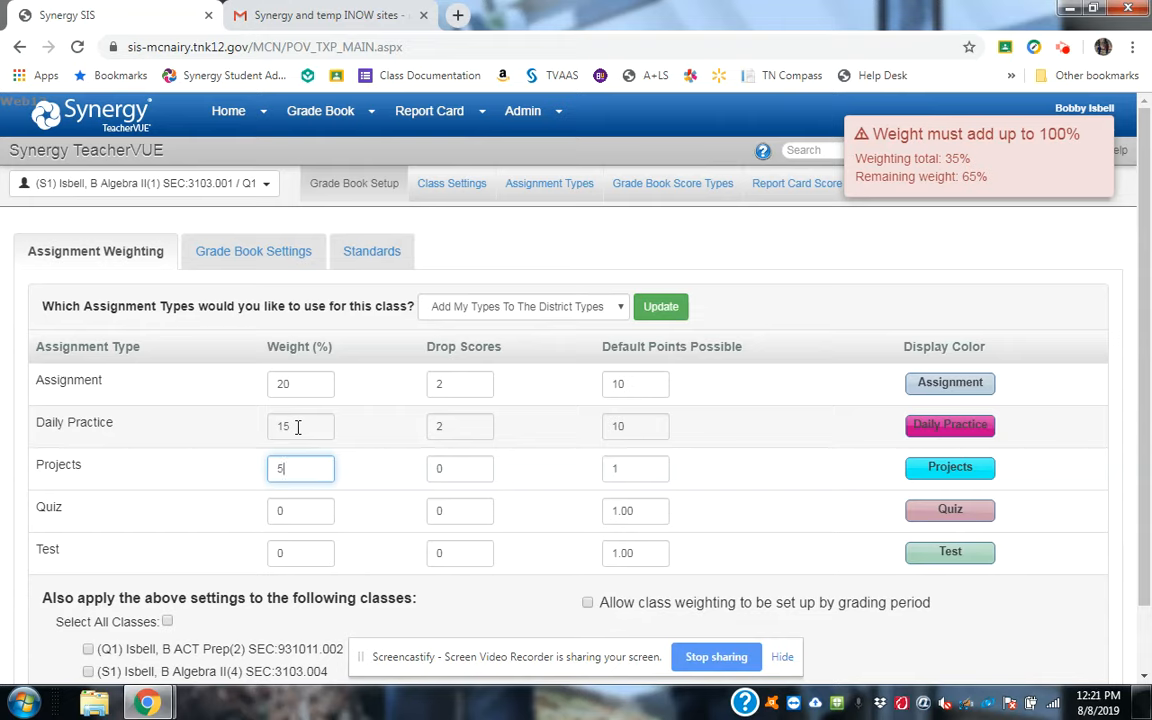
# - Set Projects to 5% weight and 100 default points possible, skipping its drop scores
pyautogui.press('Tab')
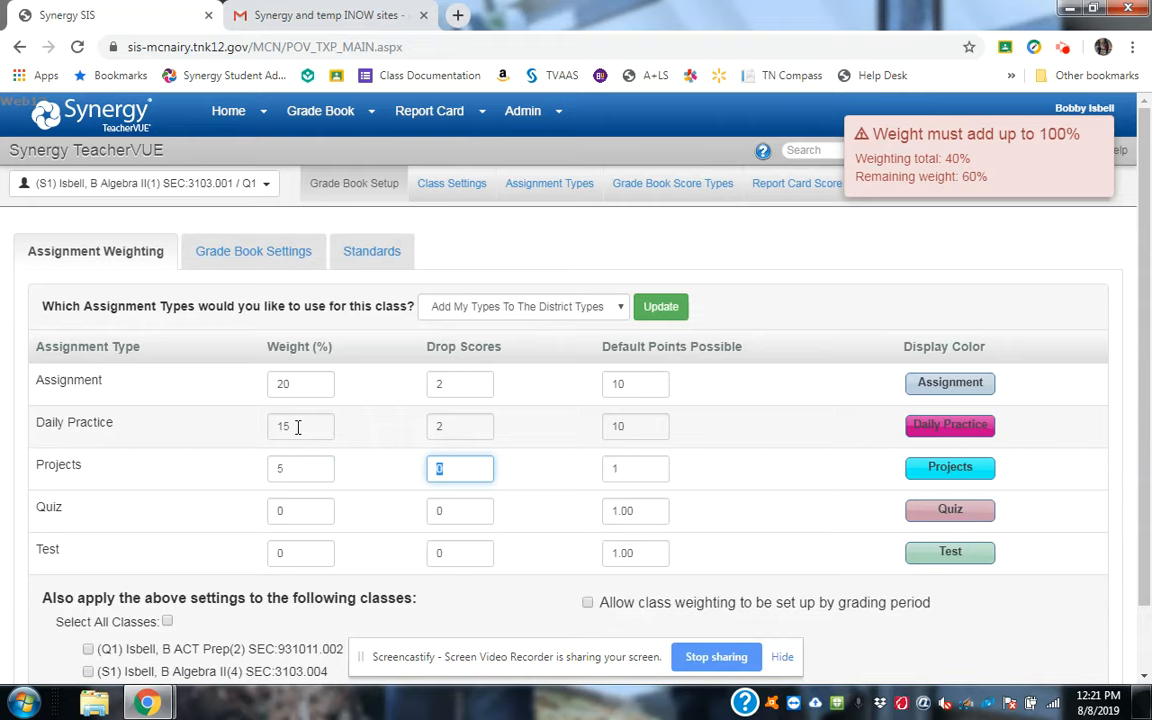
pyautogui.press('Tab')
pyautogui.write('100')
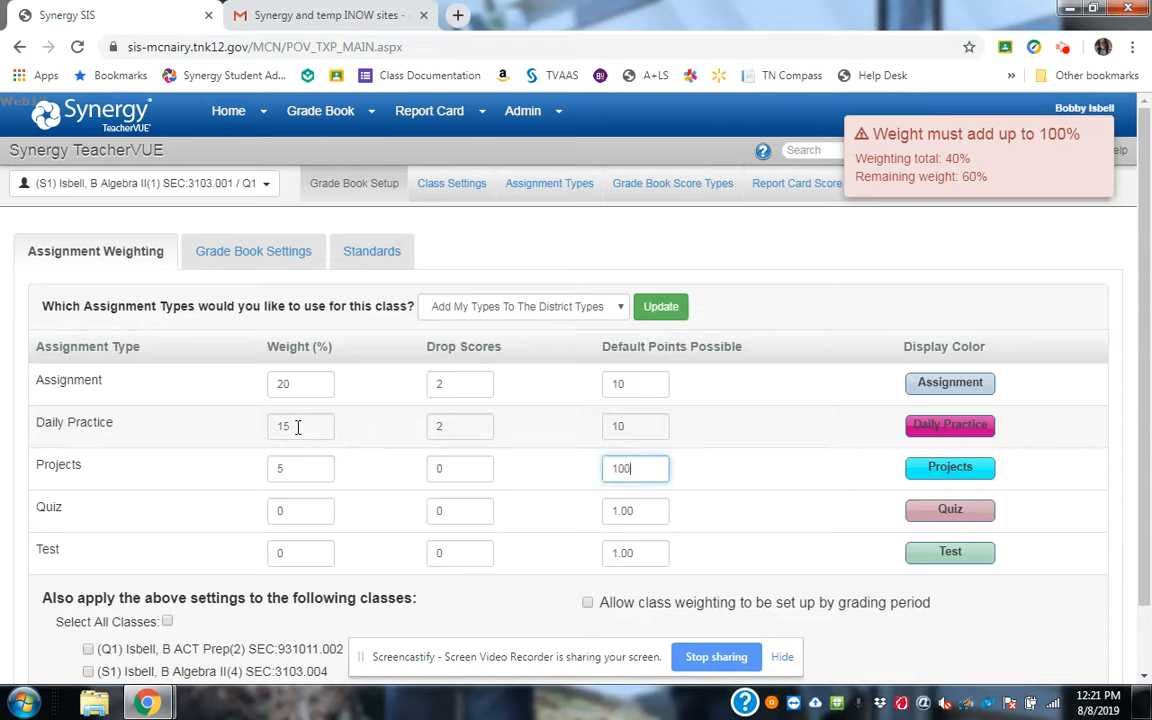
pyautogui.press('Tab')
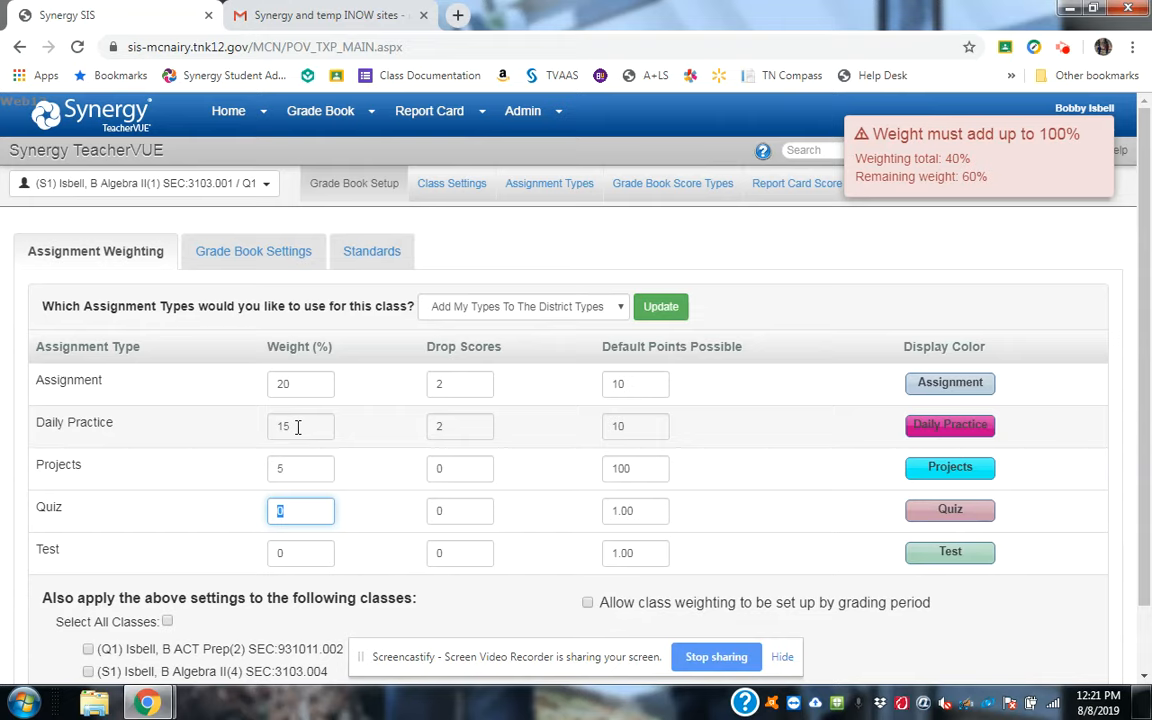
# - Set Quiz to 25% weight, 2 drop scores and 100 default points possible
pyautogui.press('Tab')
pyautogui.write('2')
pyautogui.press('Tab')
pyautogui.write('100')
pyautogui.press('Tab')
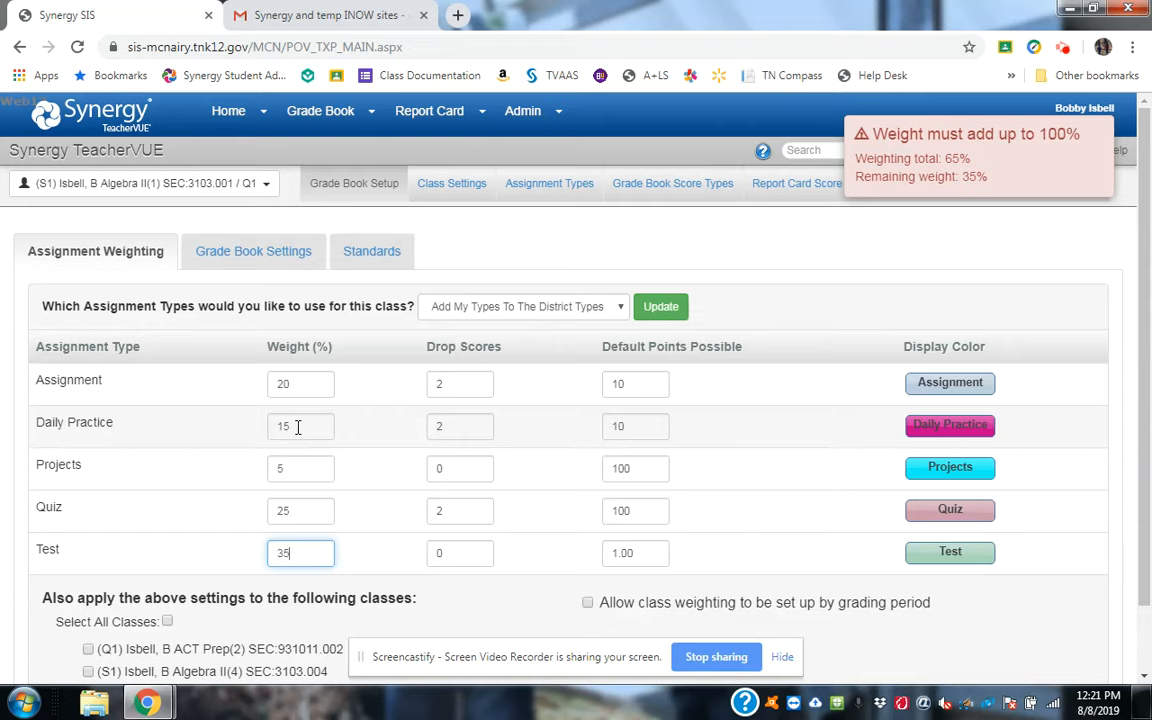
# - Set Test to 35% weight, 1 drop score and 100 default points, and mark Algebra II(4) SEC:3103.004 to receive the same settings
pyautogui.press('Tab')
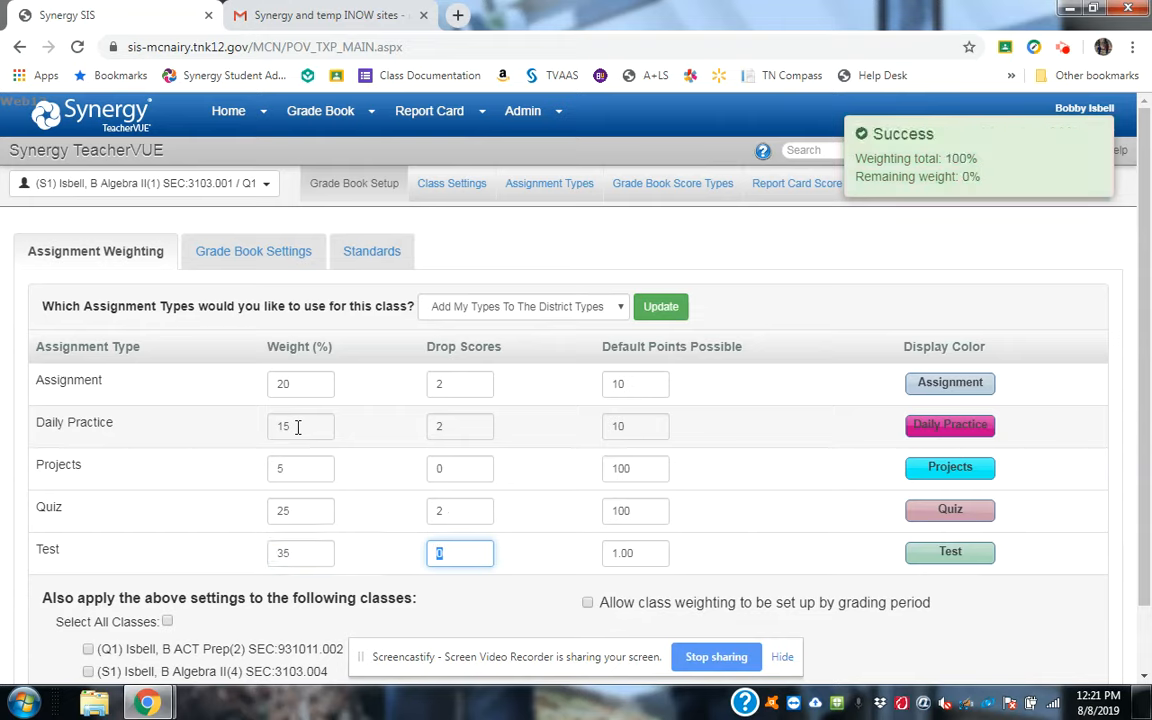
pyautogui.press('Tab')
pyautogui.write('100')
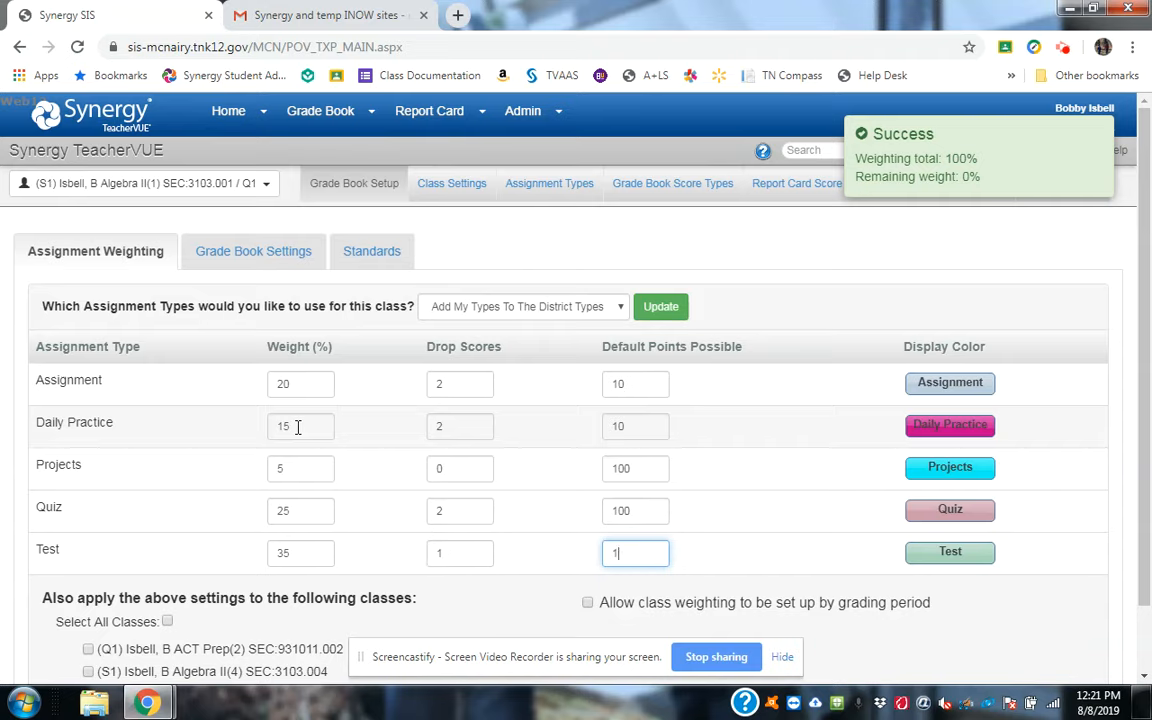
pyautogui.click(770, 577)
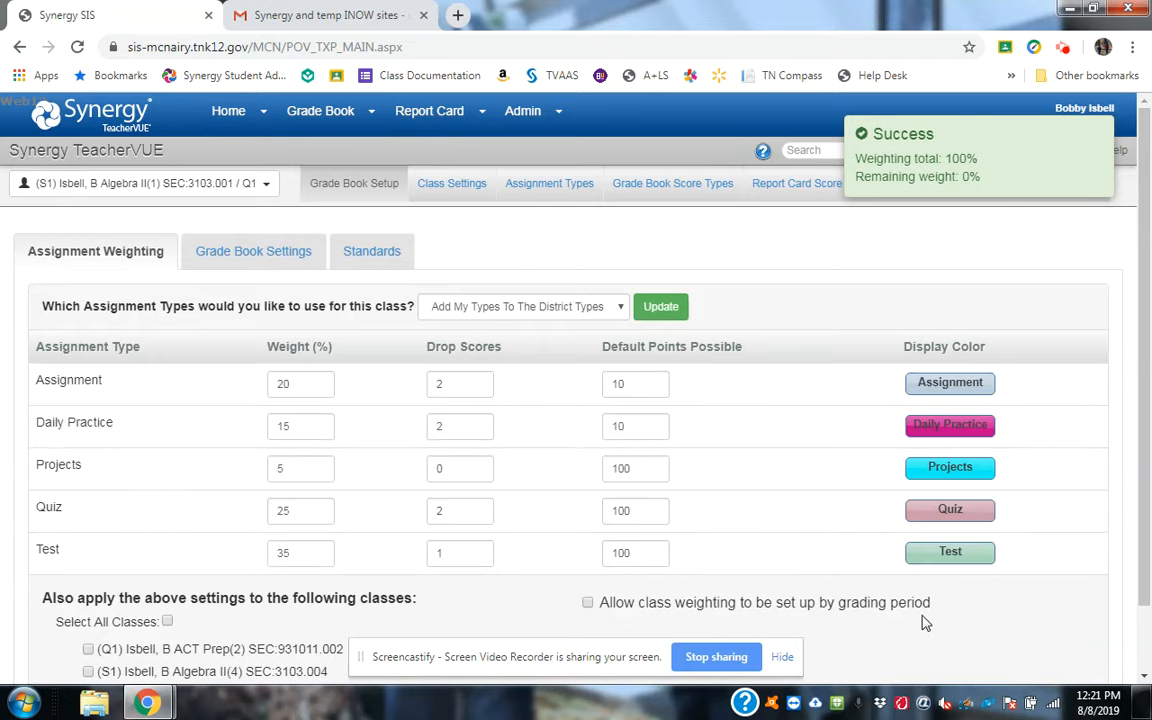
pyautogui.scroll(-2, 925, 622)
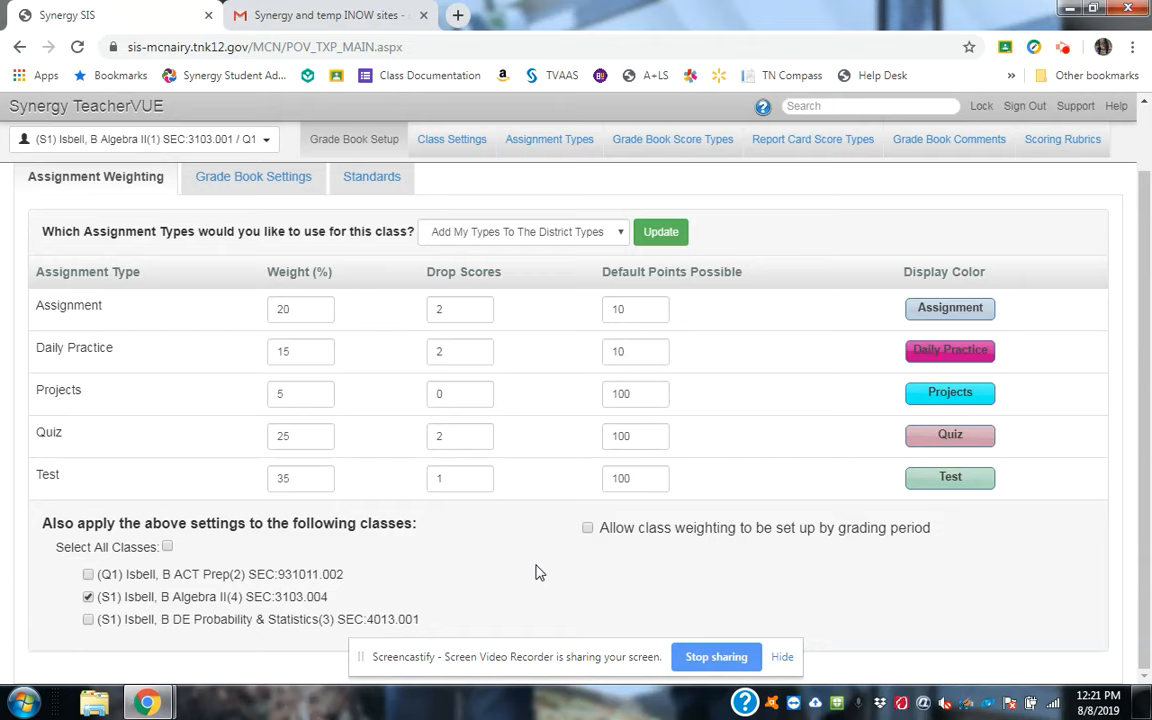
pyautogui.click(588, 530)
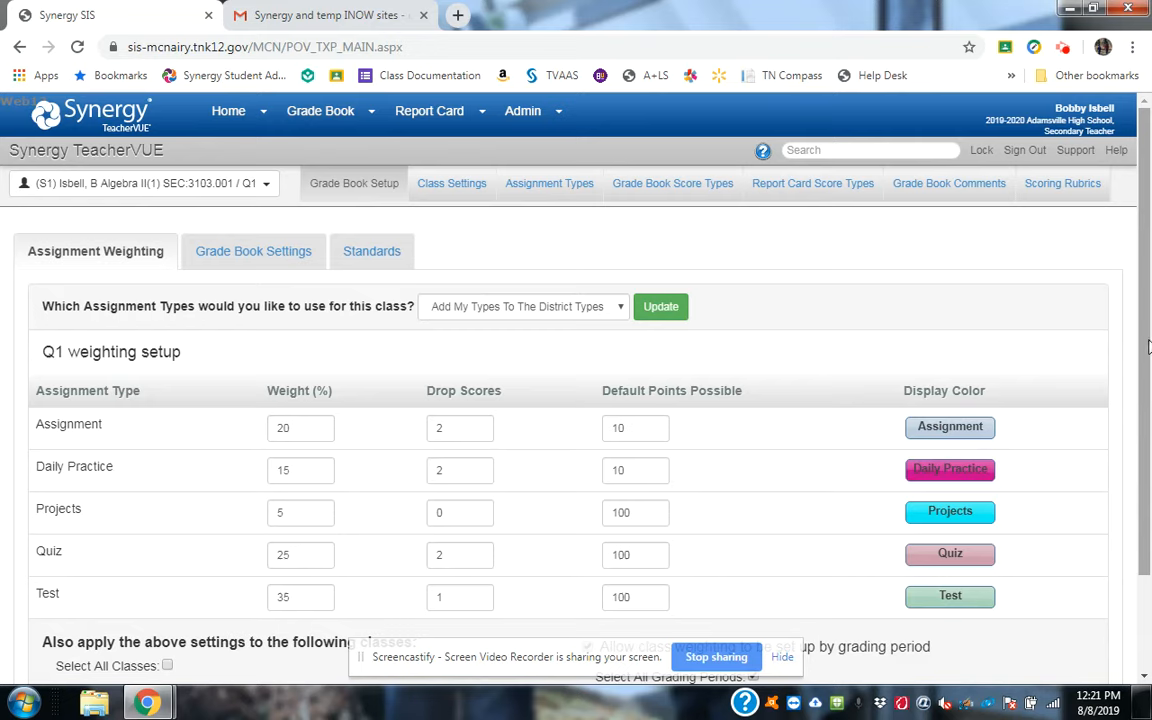
pyautogui.scroll(-3, 1133, 448)
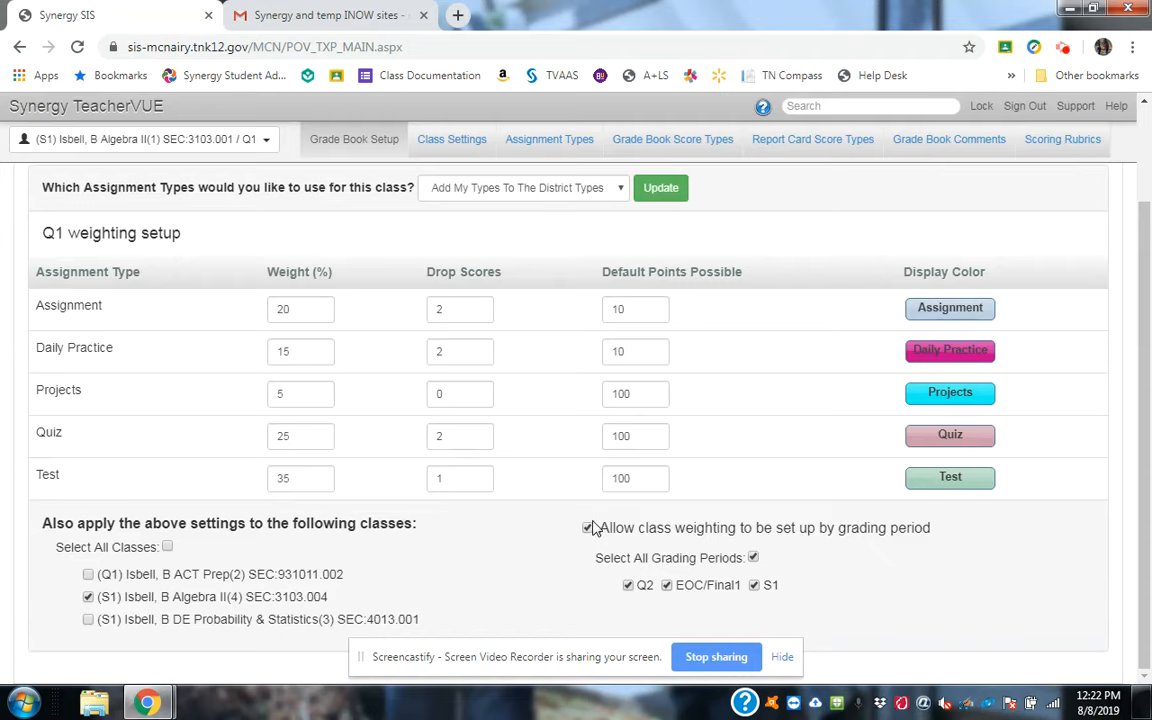
pyautogui.click(587, 529)
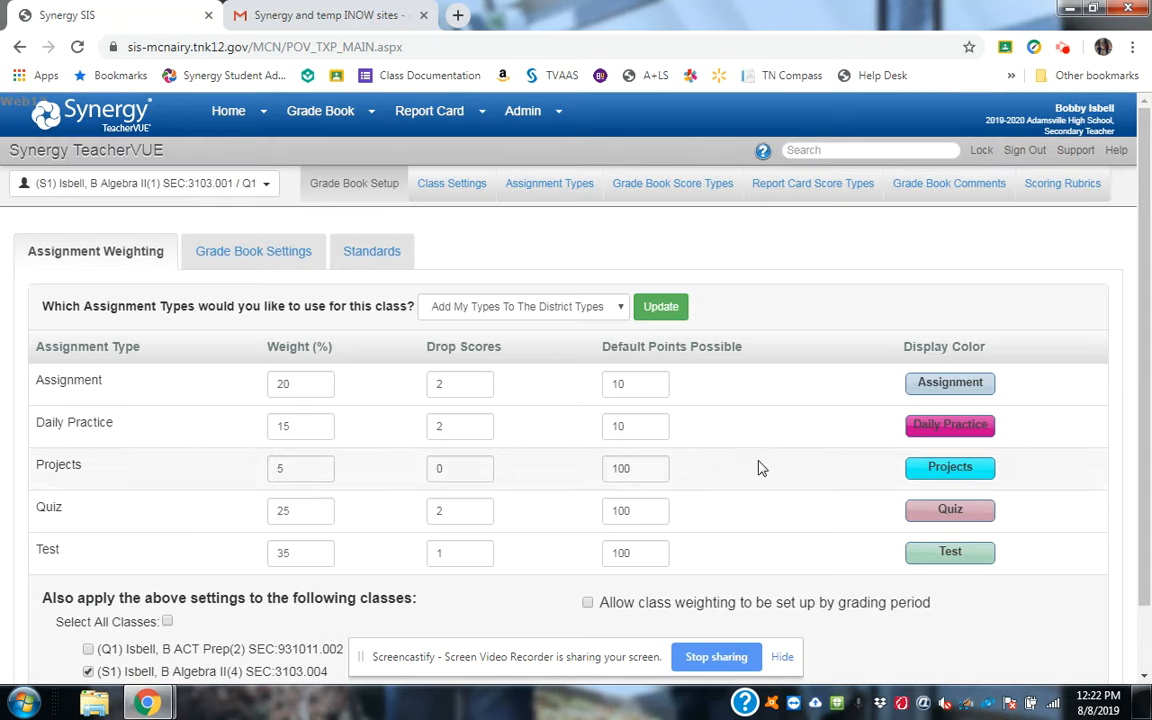
# - Allow class weighting to be set up by grading period, with Q2, EOC/Final1 and S1 all included
pyautogui.scroll(-1, 890, 249)
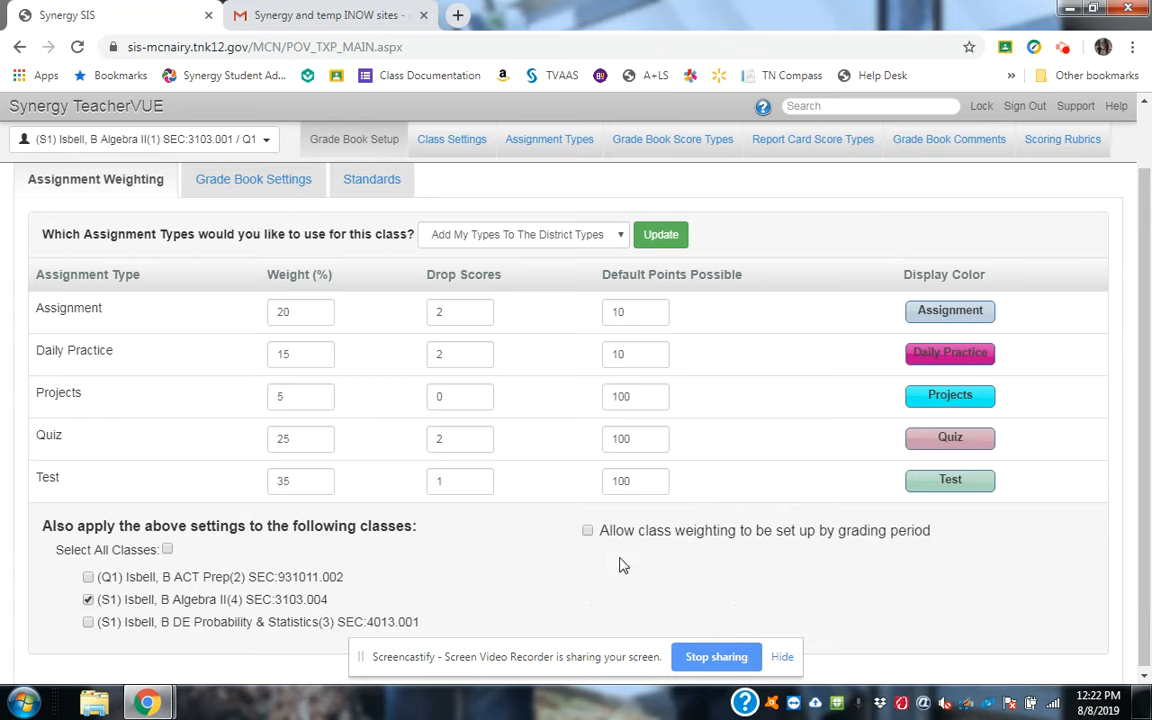
pyautogui.click(587, 532)
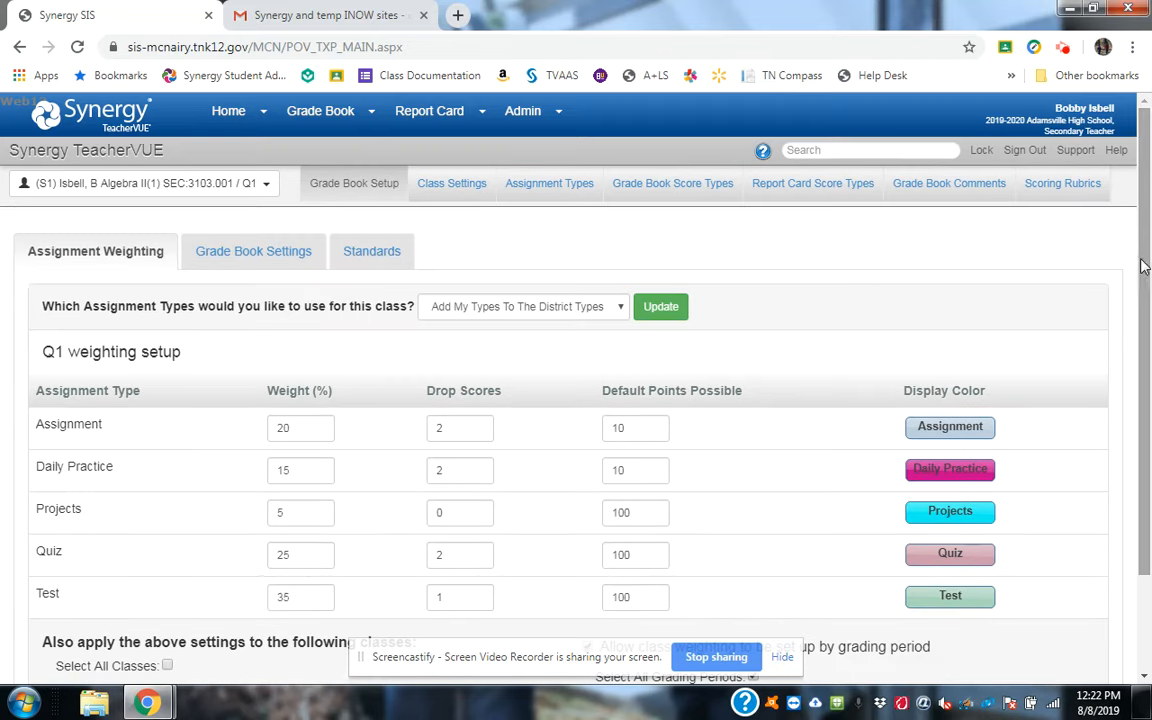
pyautogui.scroll(-2, 1110, 430)
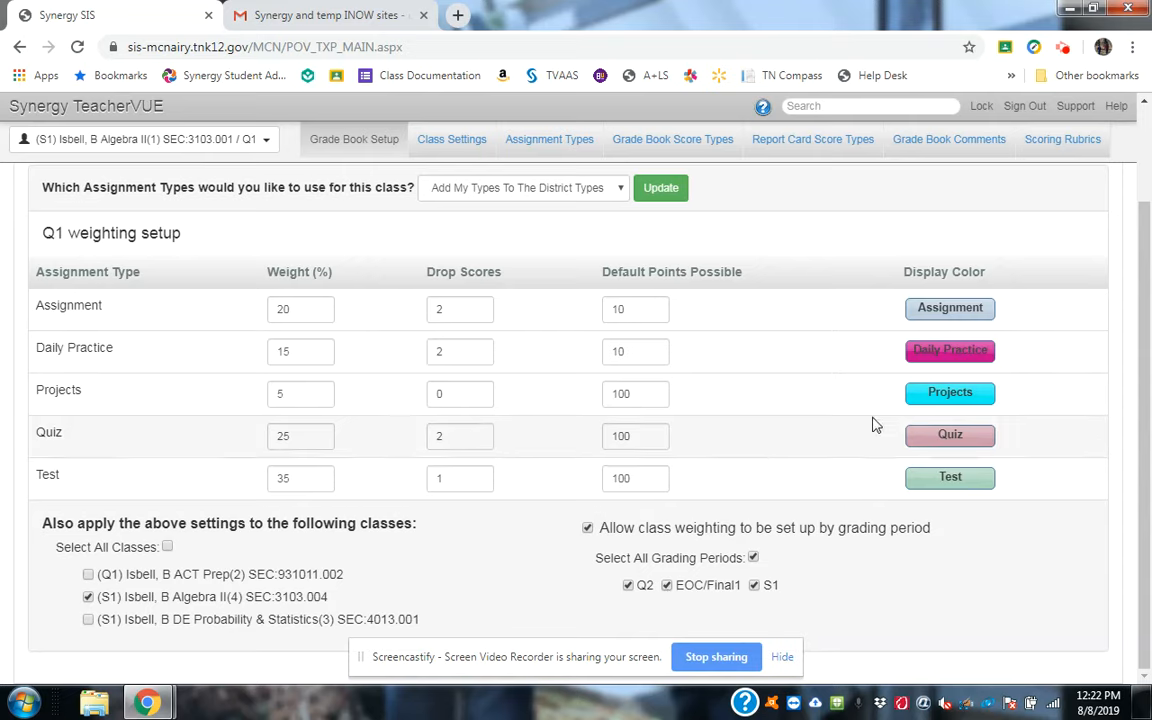
pyautogui.scroll(3, 1021, 585)
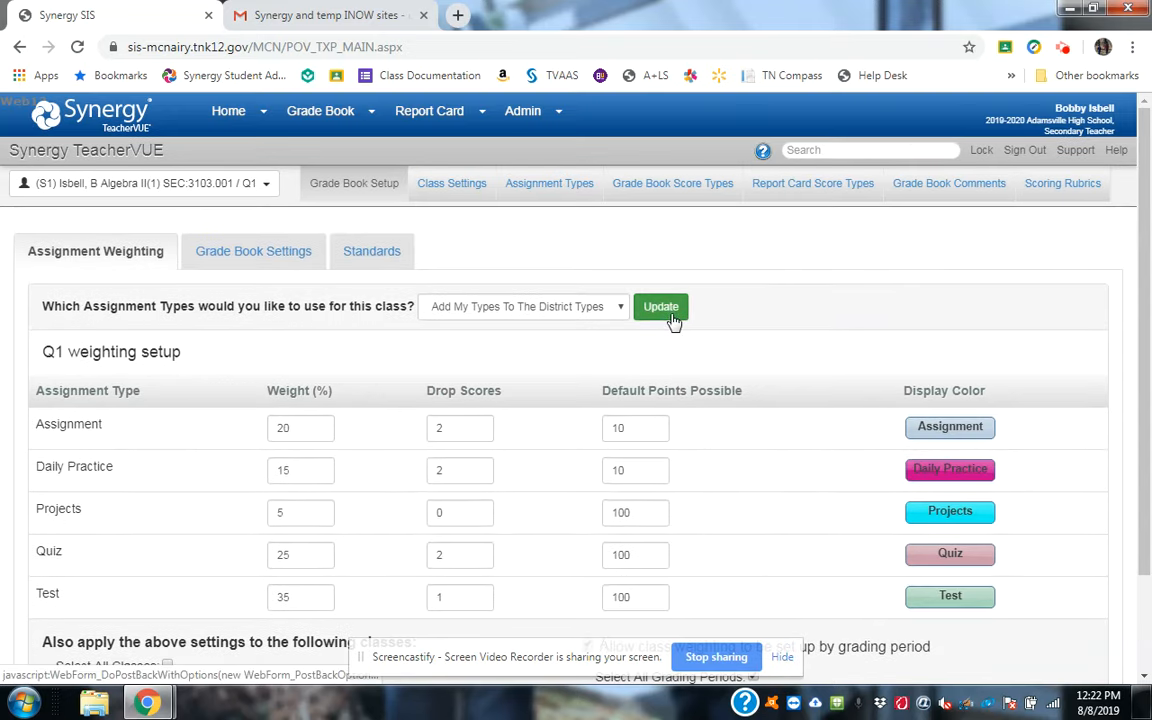
pyautogui.scroll(-1, 797, 351)
pyautogui.scroll(1, 797, 351)
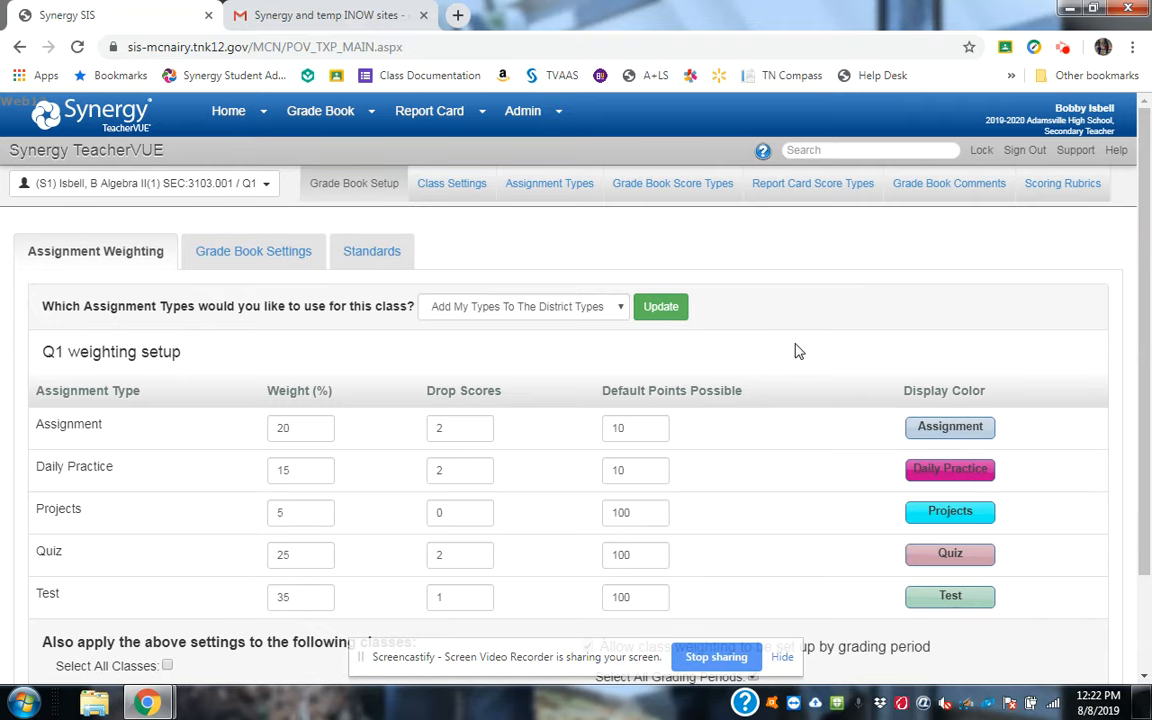
# - In the Grade Book Settings, keep class percentage rounding on and choose 2 Decimal Places
pyautogui.click(245, 250)
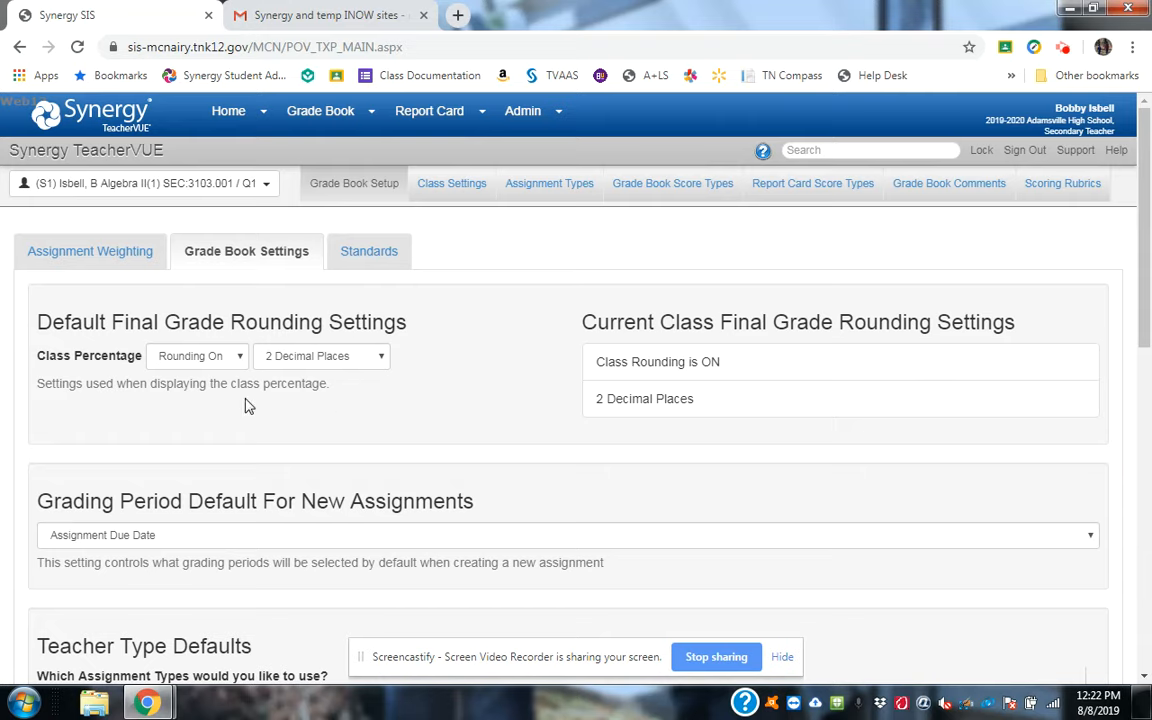
pyautogui.click(207, 360)
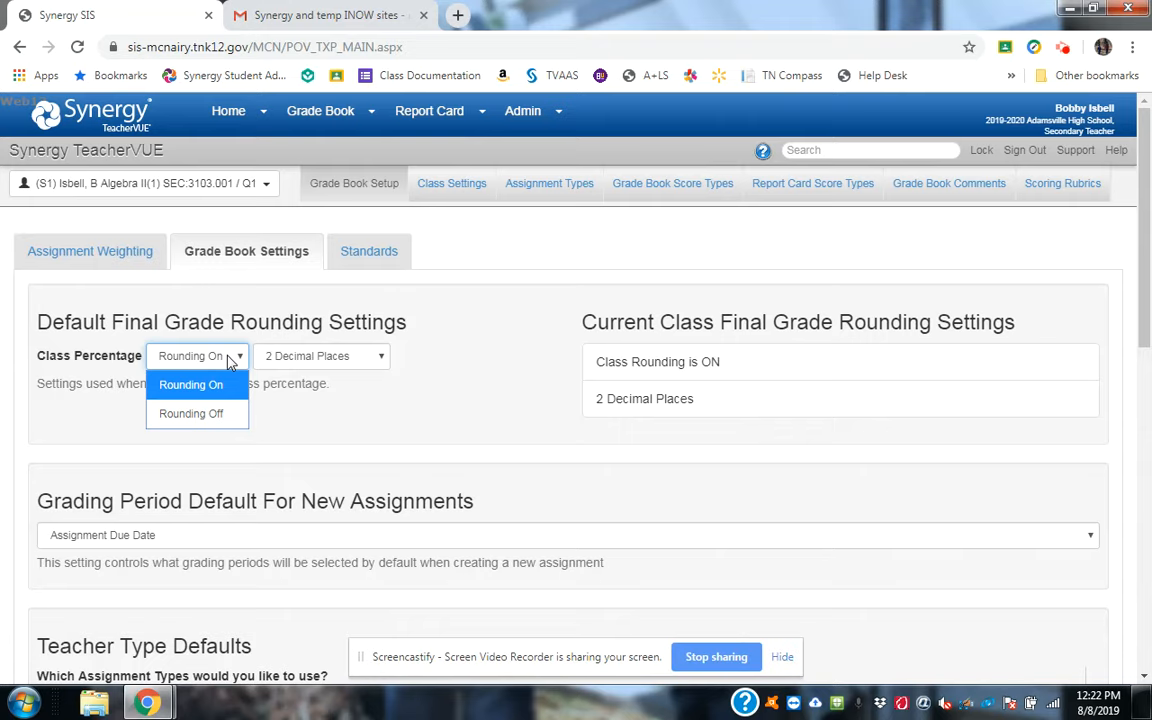
pyautogui.click(318, 356)
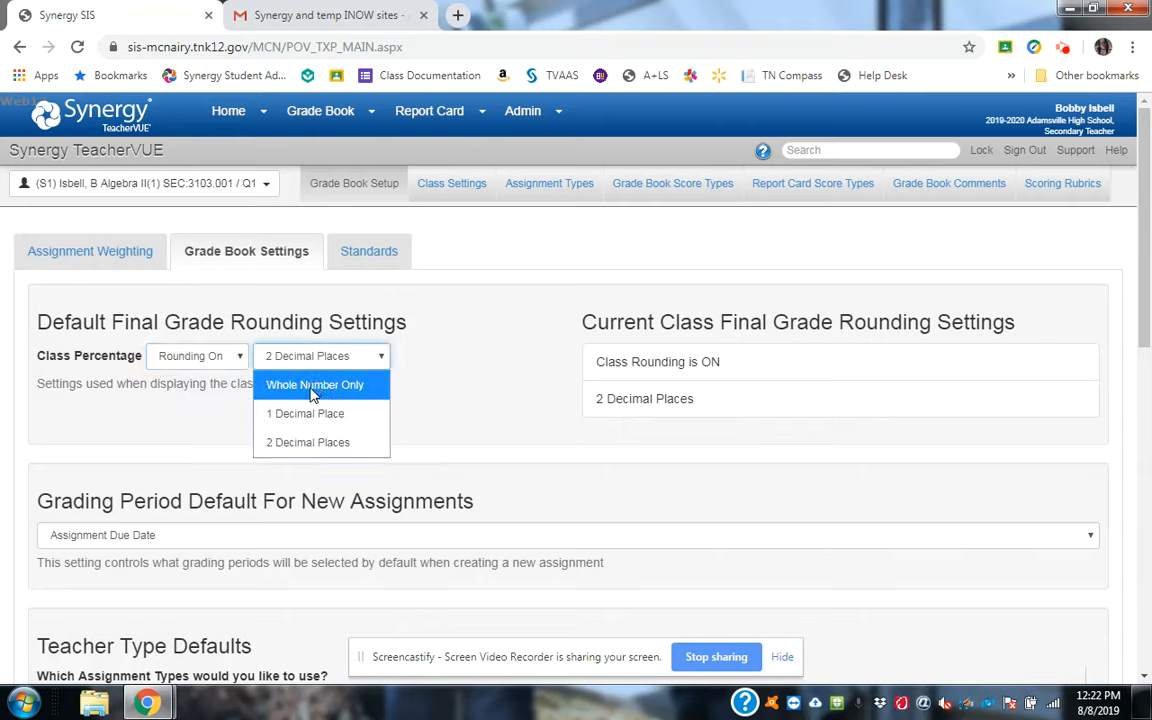
pyautogui.click(309, 443)
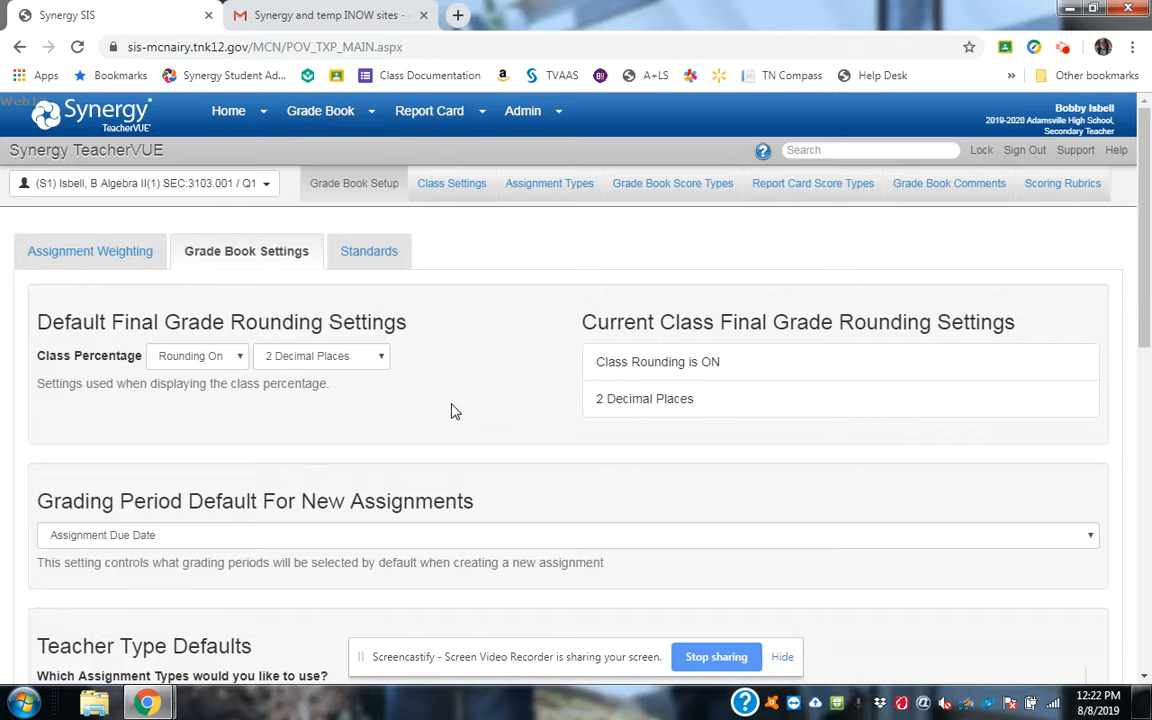
# - Review the grading period default options for new assignments, keeping Assignment Due Date
pyautogui.scroll(-2, 452, 411)
pyautogui.scroll(-3, 452, 411)
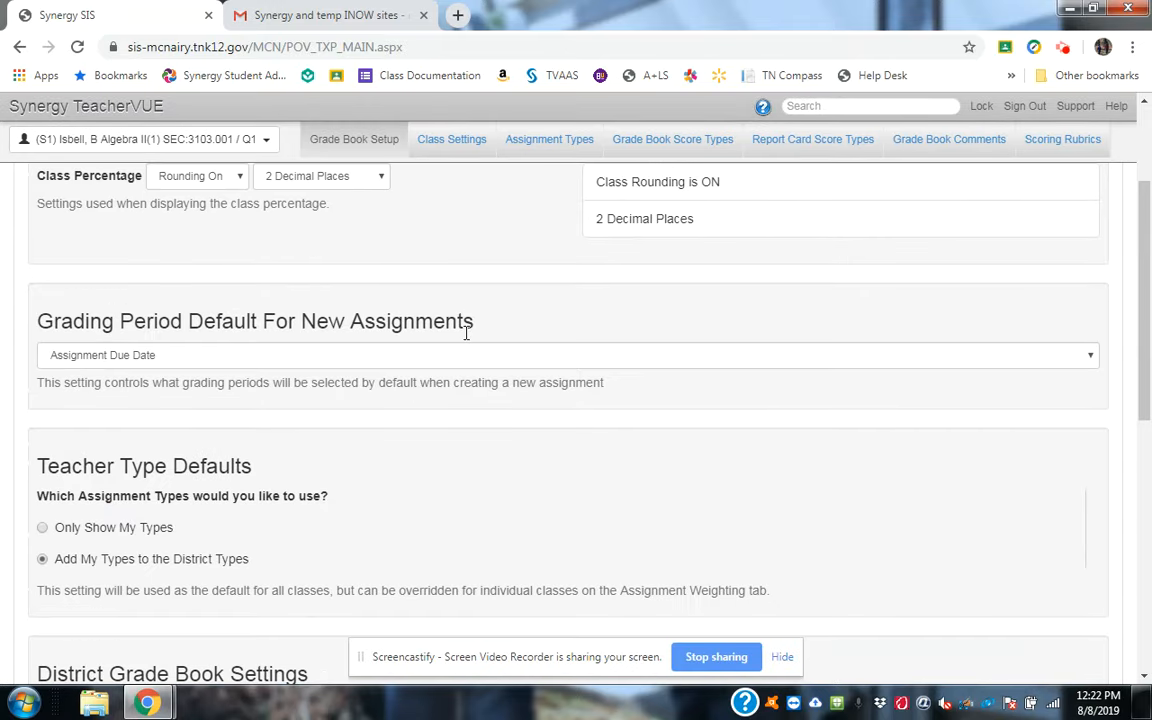
pyautogui.click(472, 358)
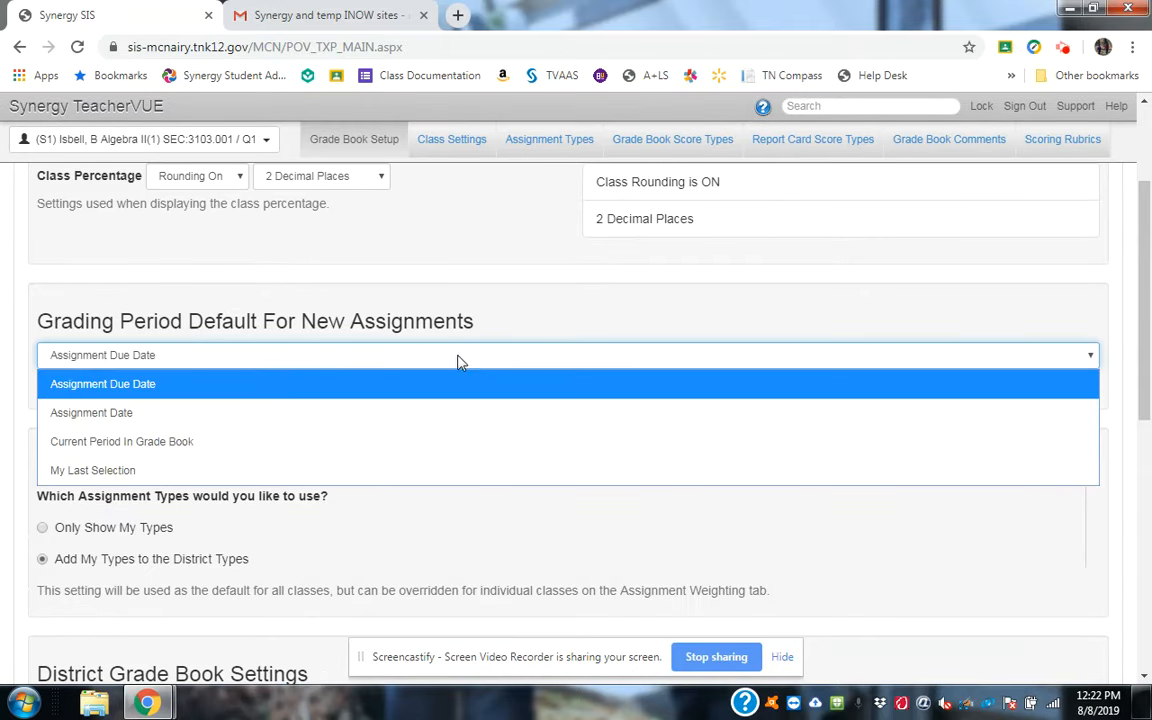
pyautogui.click(248, 366)
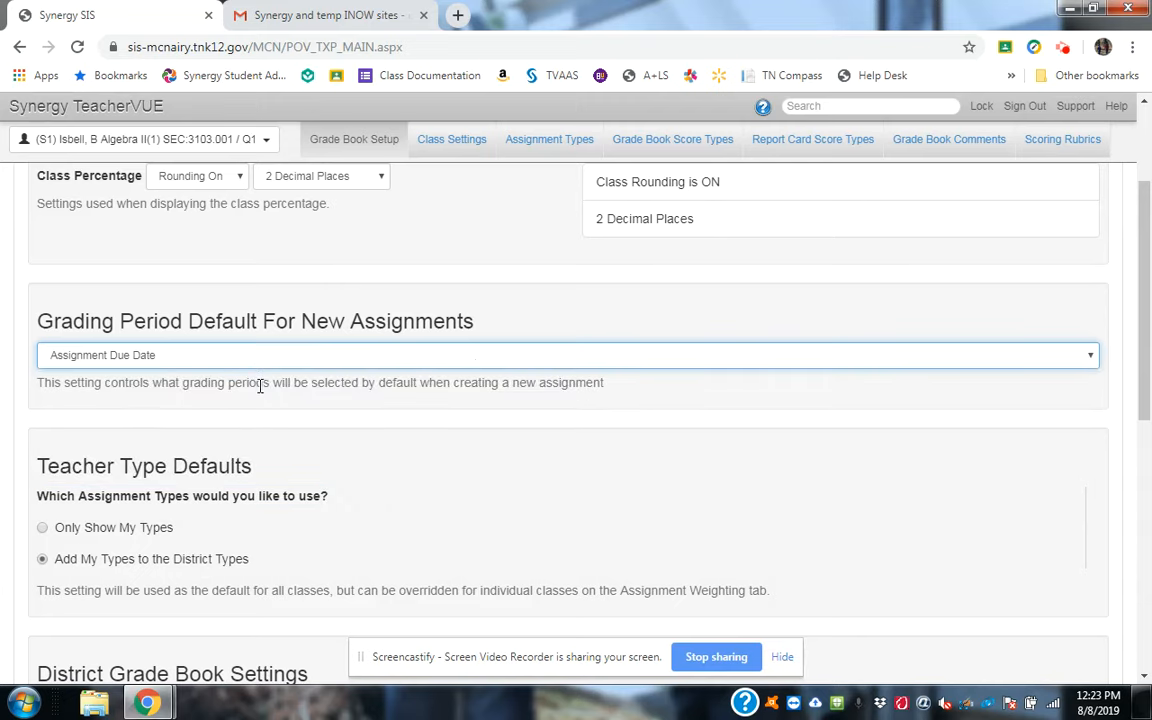
pyautogui.click(365, 380)
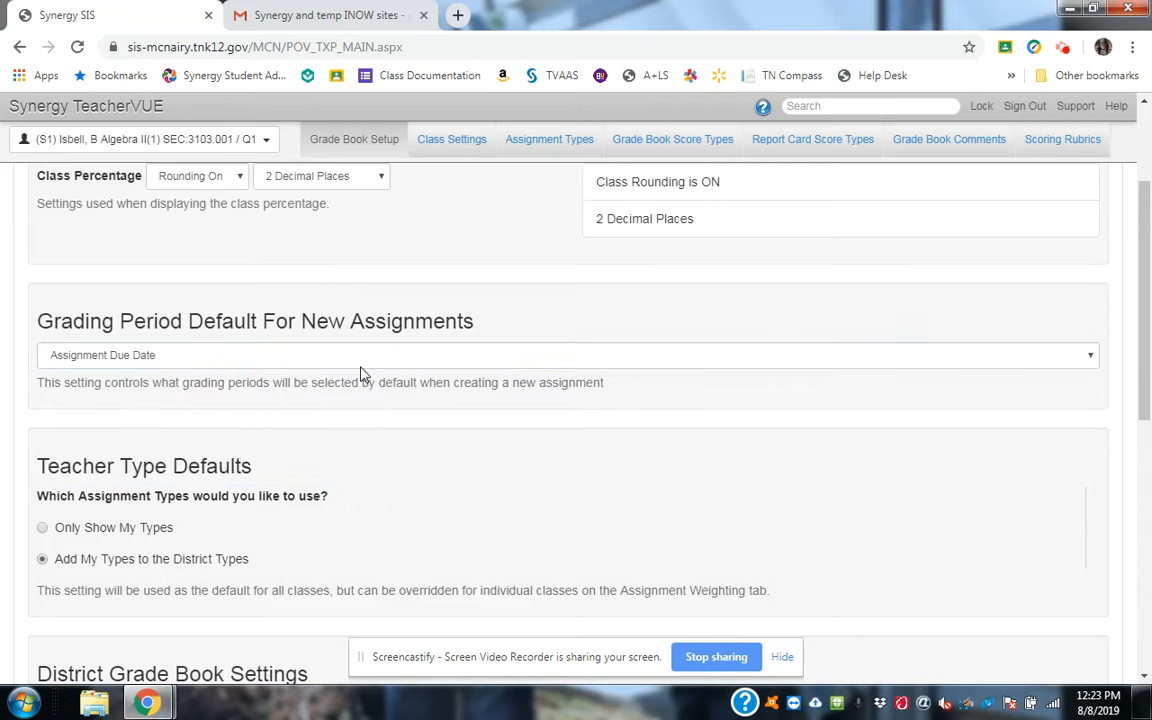
pyautogui.click(361, 366)
pyautogui.click(361, 380)
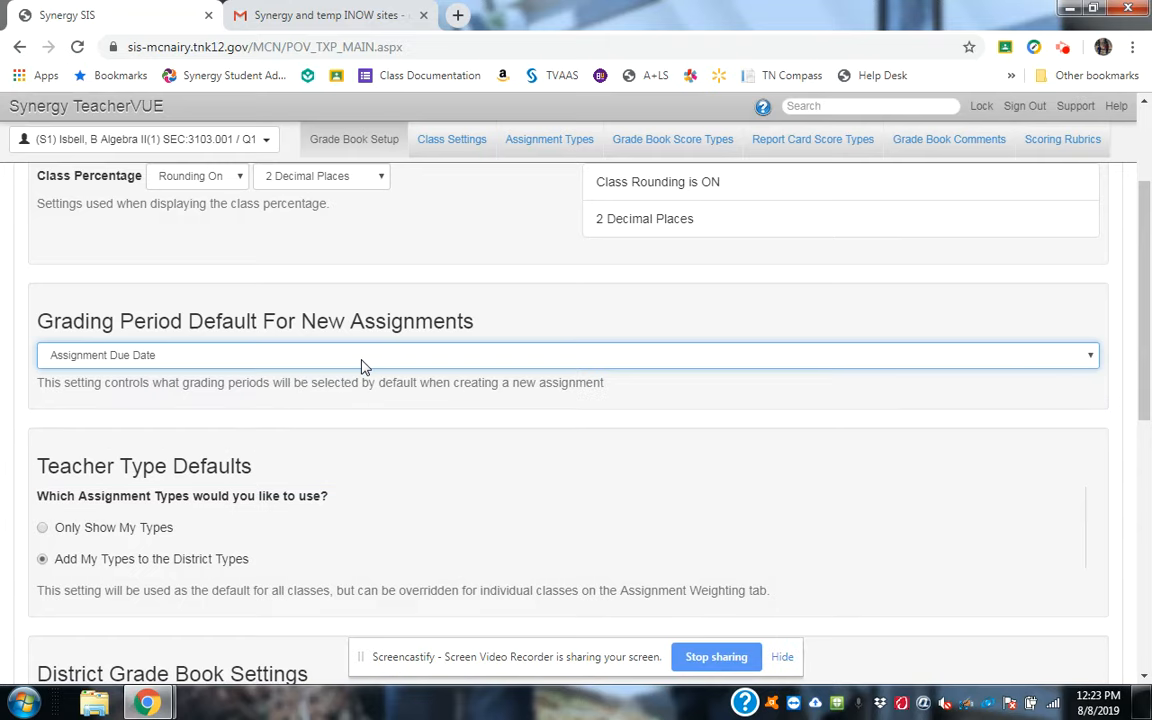
# - Review the teacher type defaults, district grade book settings, class notifications and interpretation scale
pyautogui.scroll(-1, 432, 390)
pyautogui.scroll(-2, 432, 401)
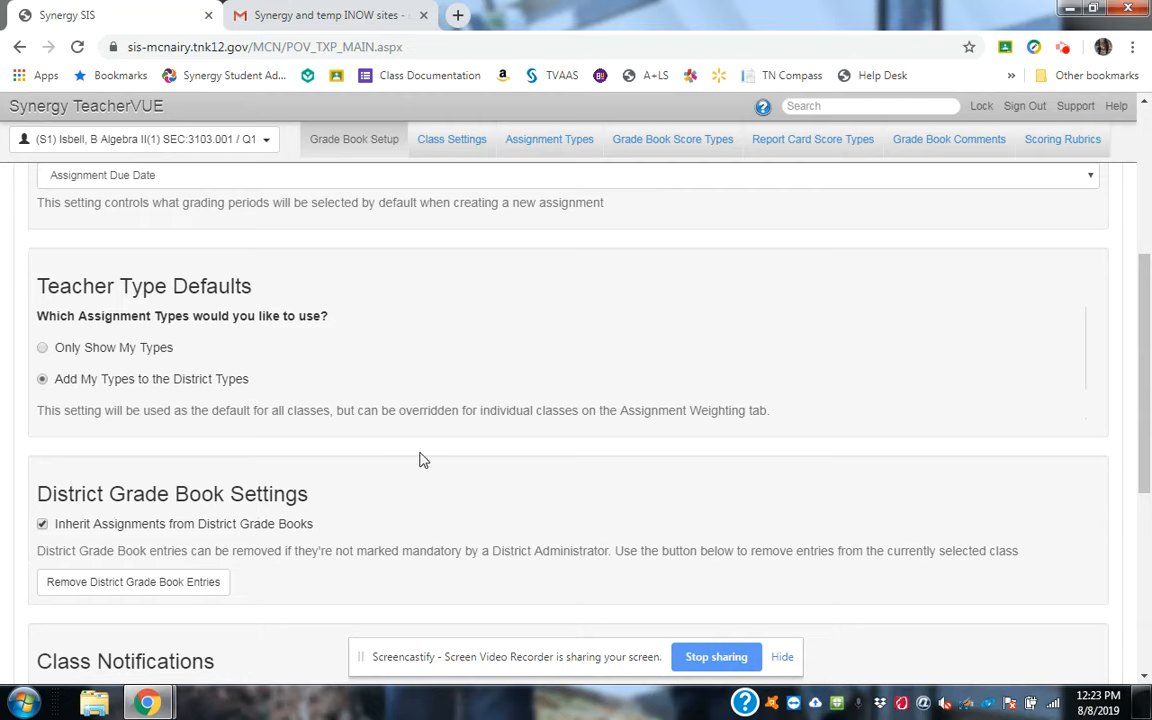
pyautogui.scroll(-2, 424, 503)
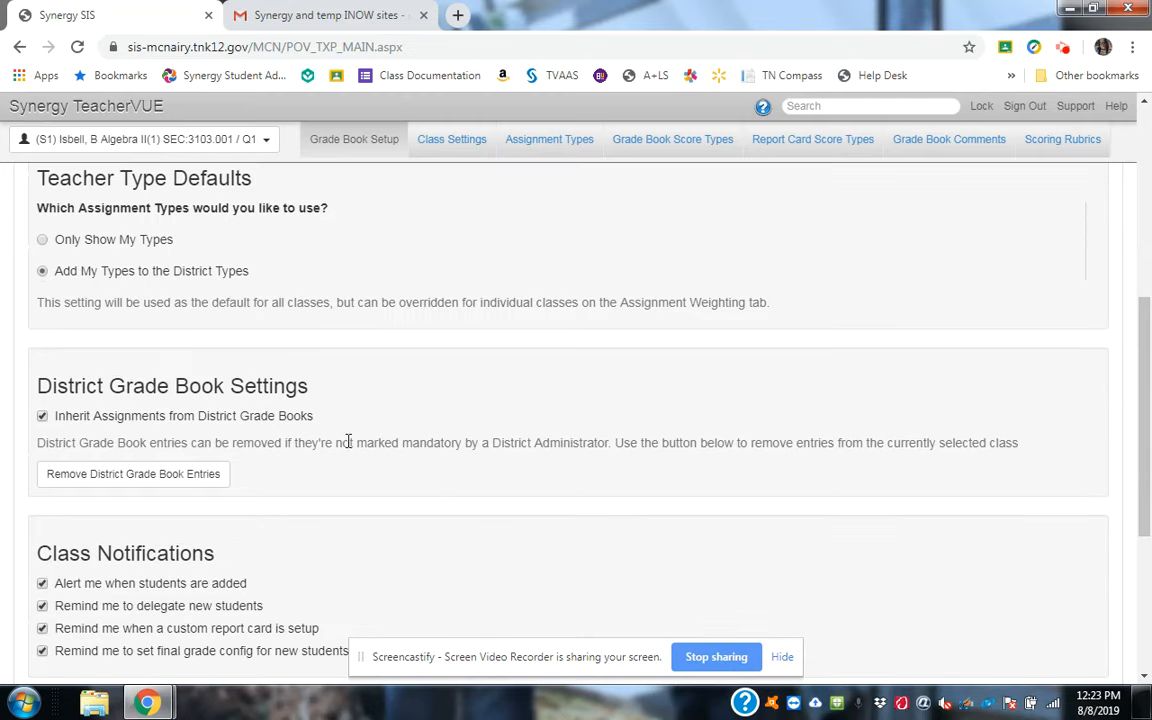
pyautogui.scroll(-3, 366, 396)
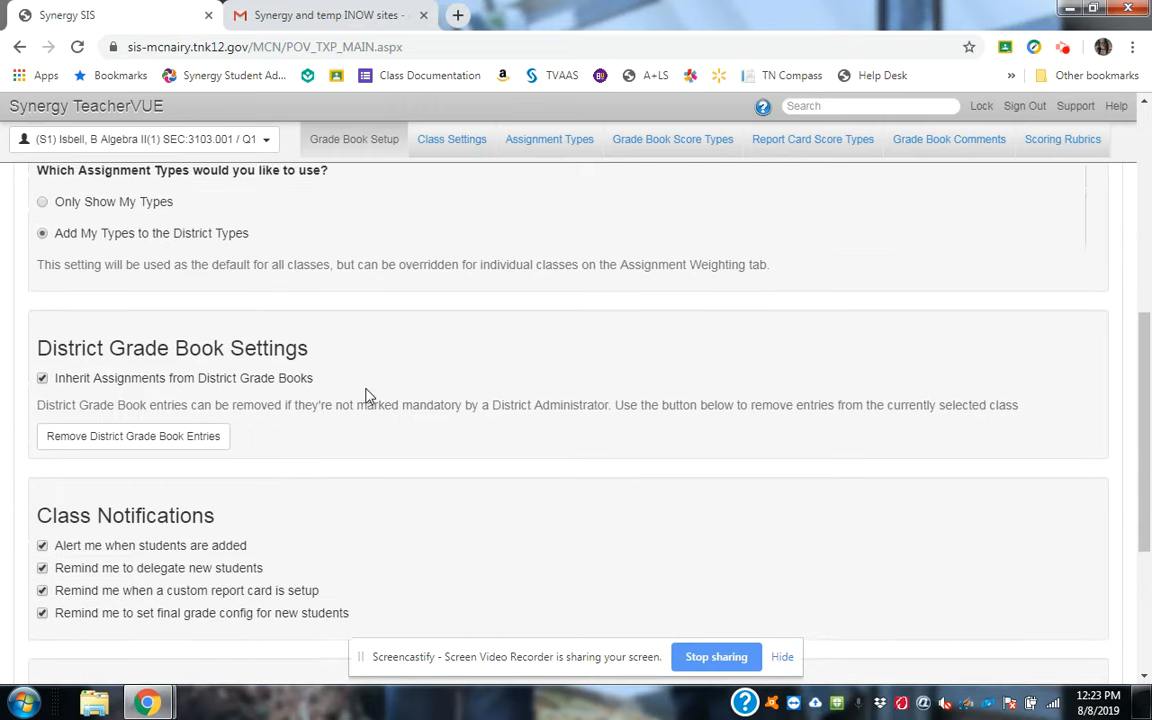
pyautogui.scroll(-3, 320, 435)
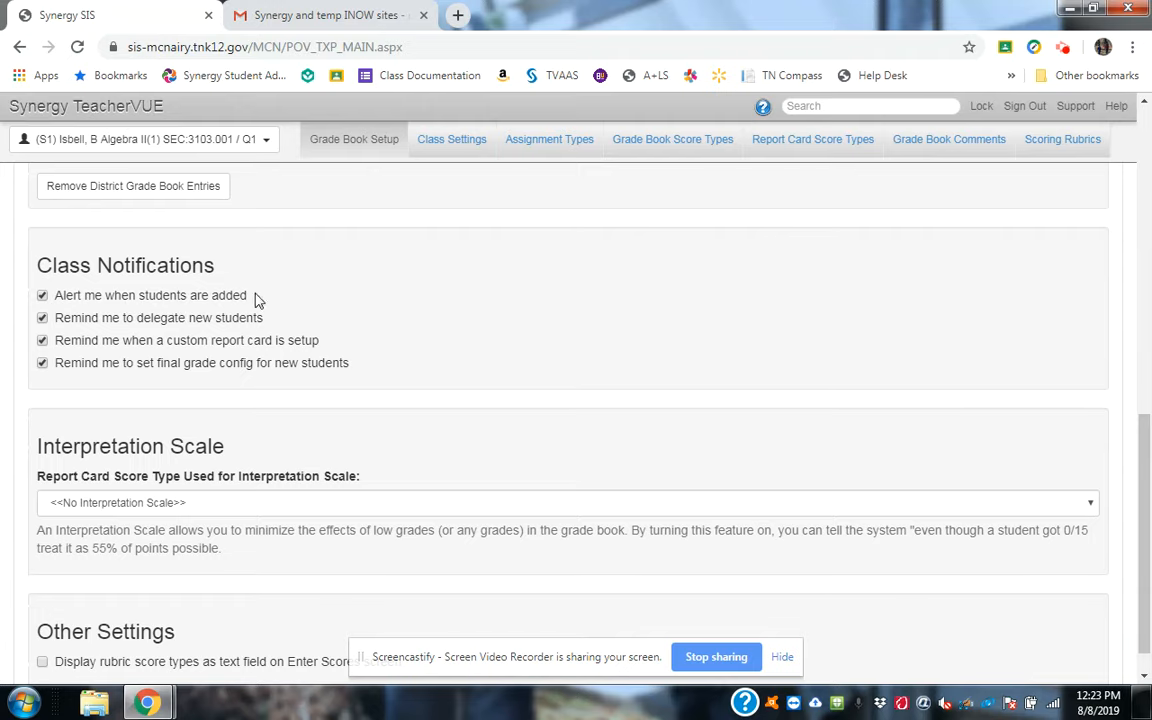
pyautogui.scroll(5, 447, 273)
pyautogui.scroll(4, 447, 273)
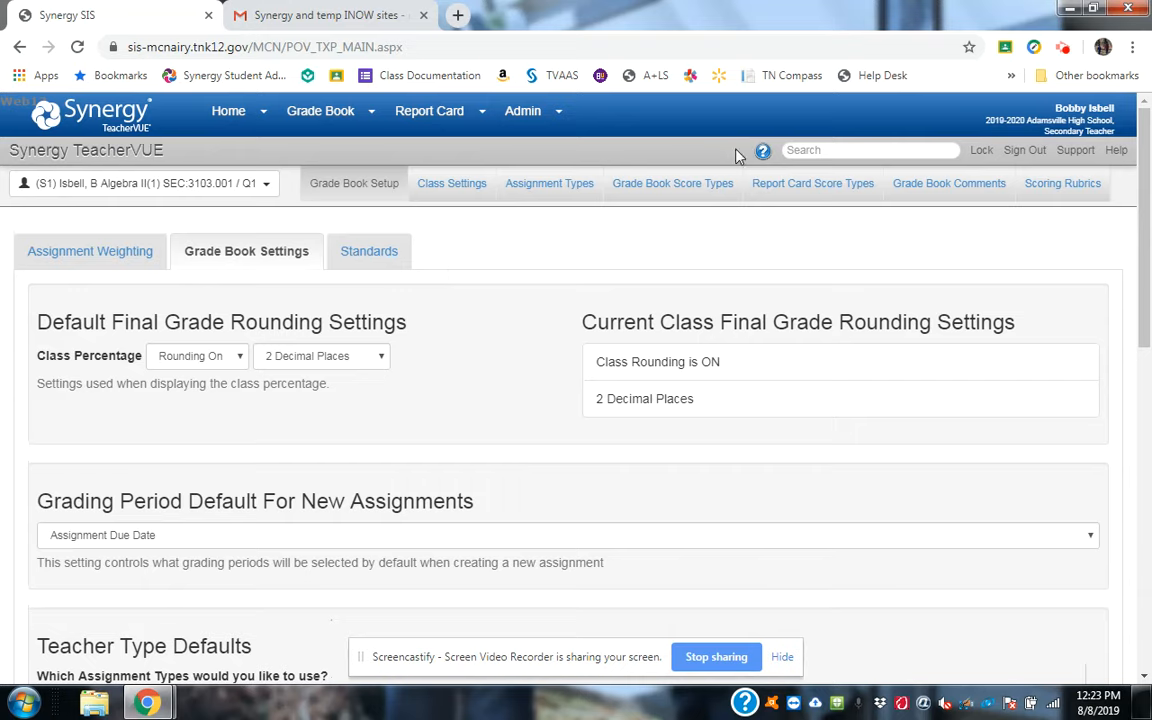
pyautogui.moveTo(1150, 228); pyautogui.dragTo(1062, 527)
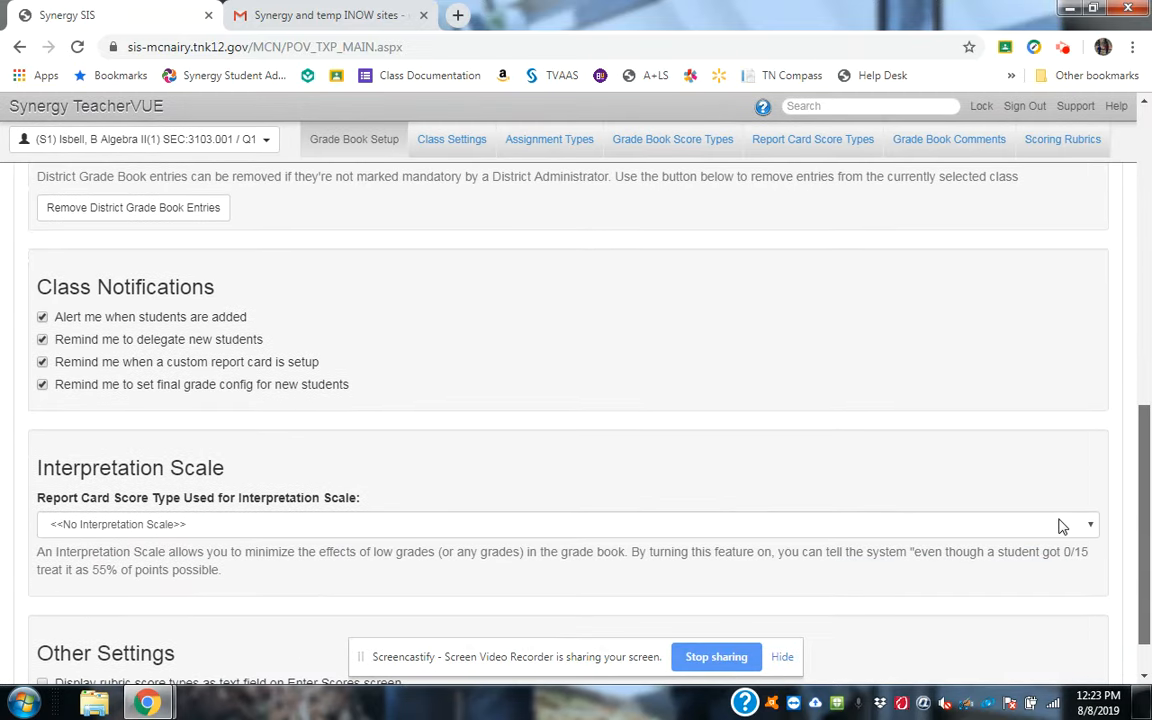
pyautogui.moveTo(1062, 527); pyautogui.dragTo(1062, 527)
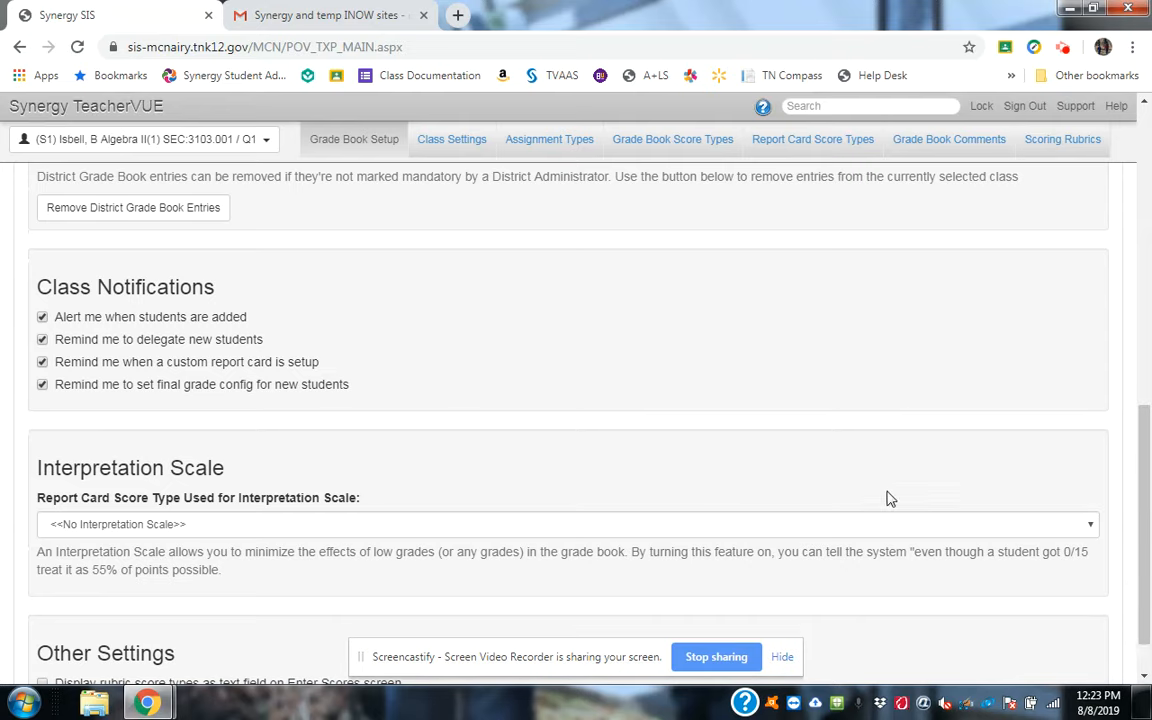
pyautogui.moveTo(1143, 543); pyautogui.dragTo(1121, 239)
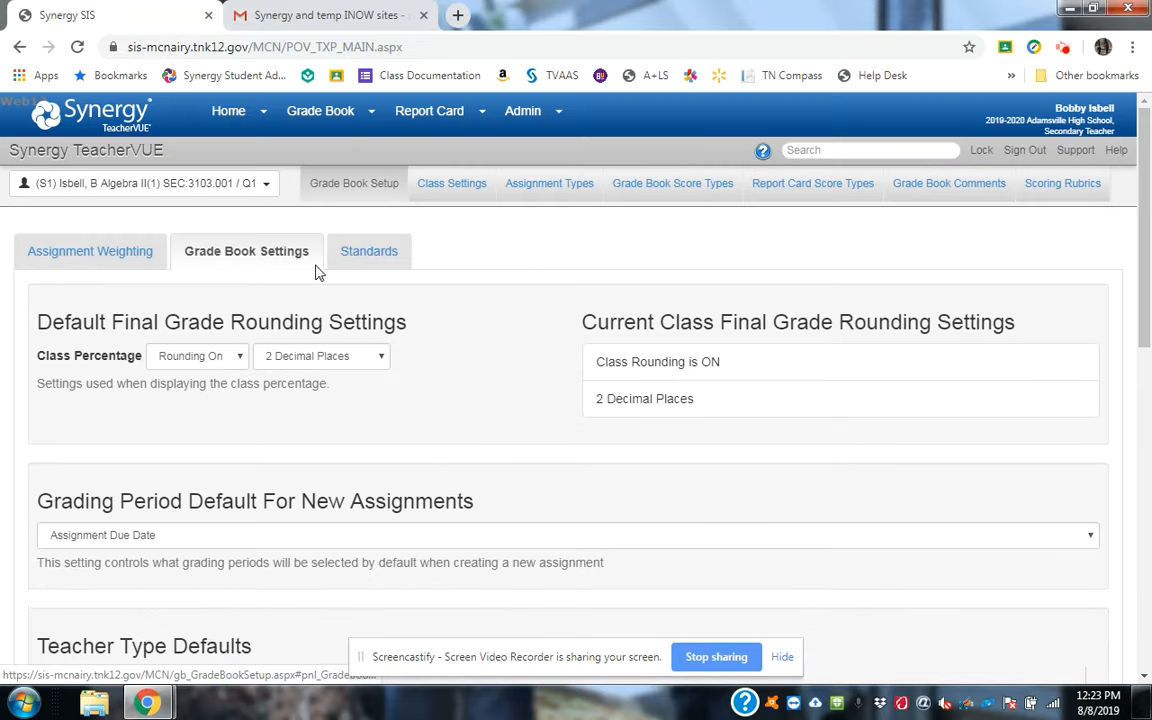
# - Examine the Standards settings for the proficiency calculation method and the source of the overall class grade
pyautogui.click(357, 259)
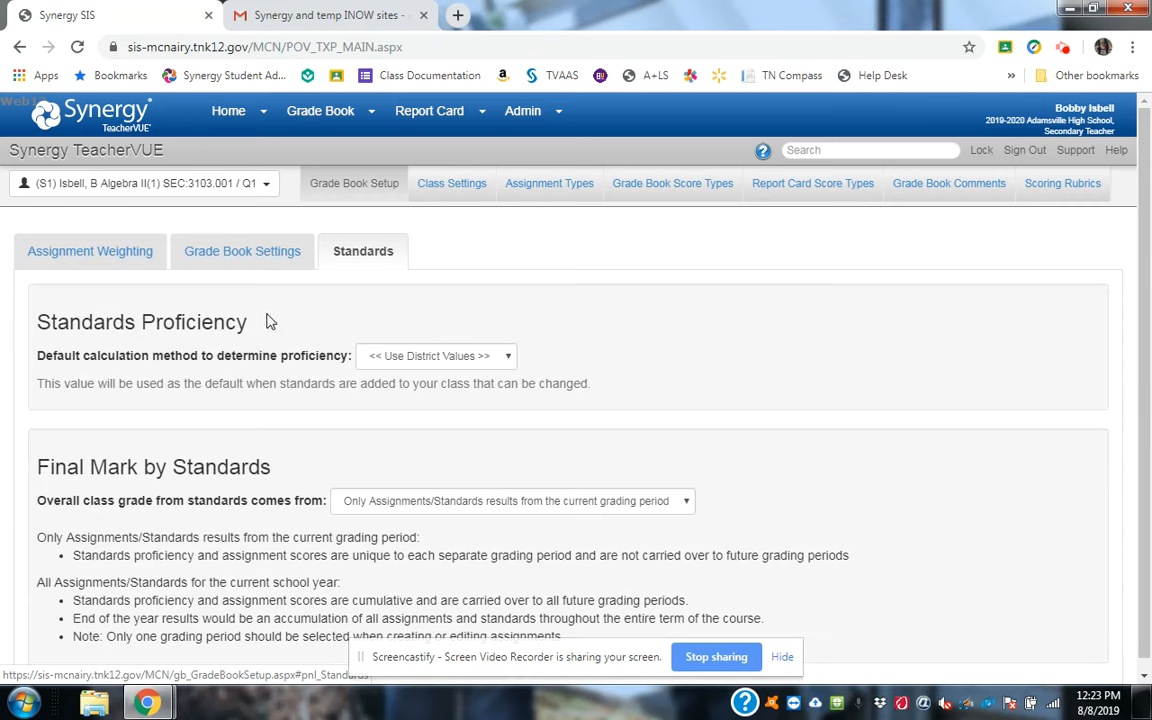
pyautogui.click(438, 356)
pyautogui.click(443, 362)
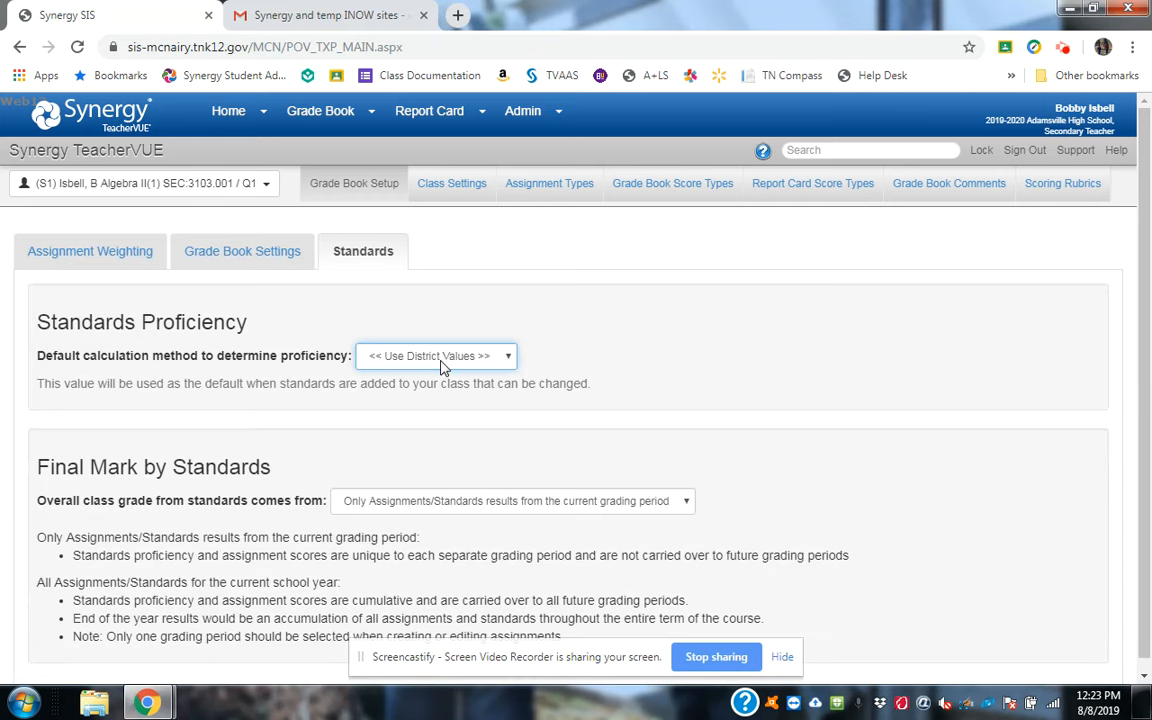
pyautogui.click(324, 437)
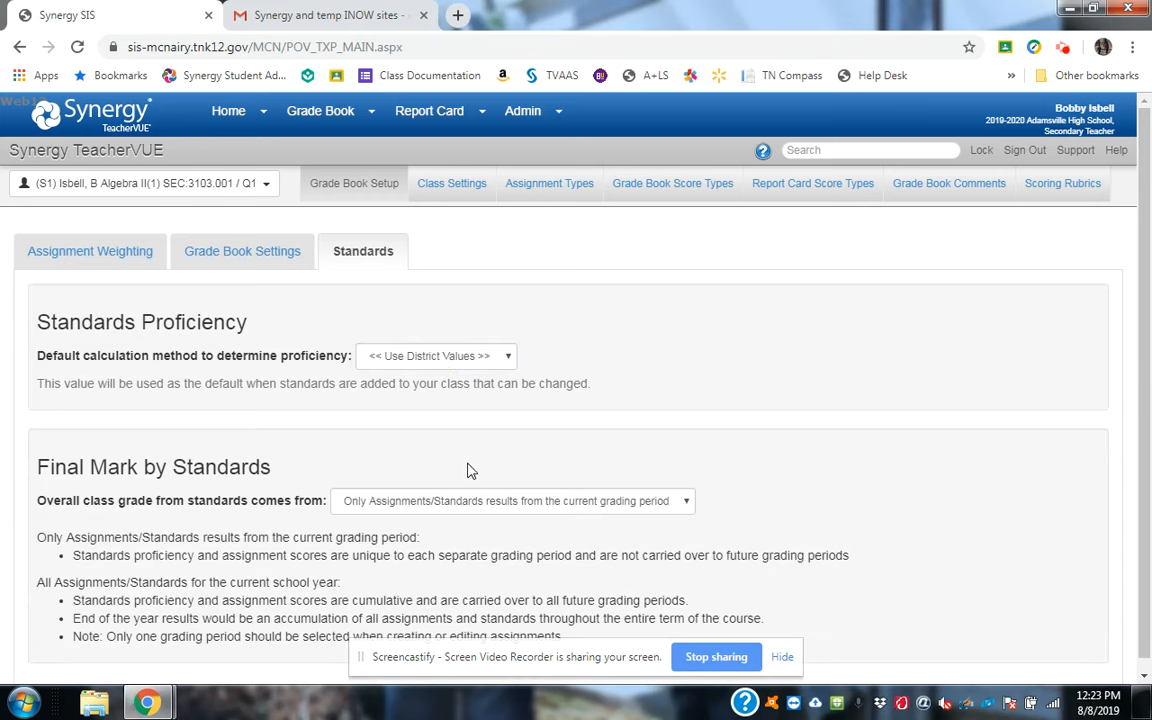
pyautogui.click(504, 505)
pyautogui.click(504, 505)
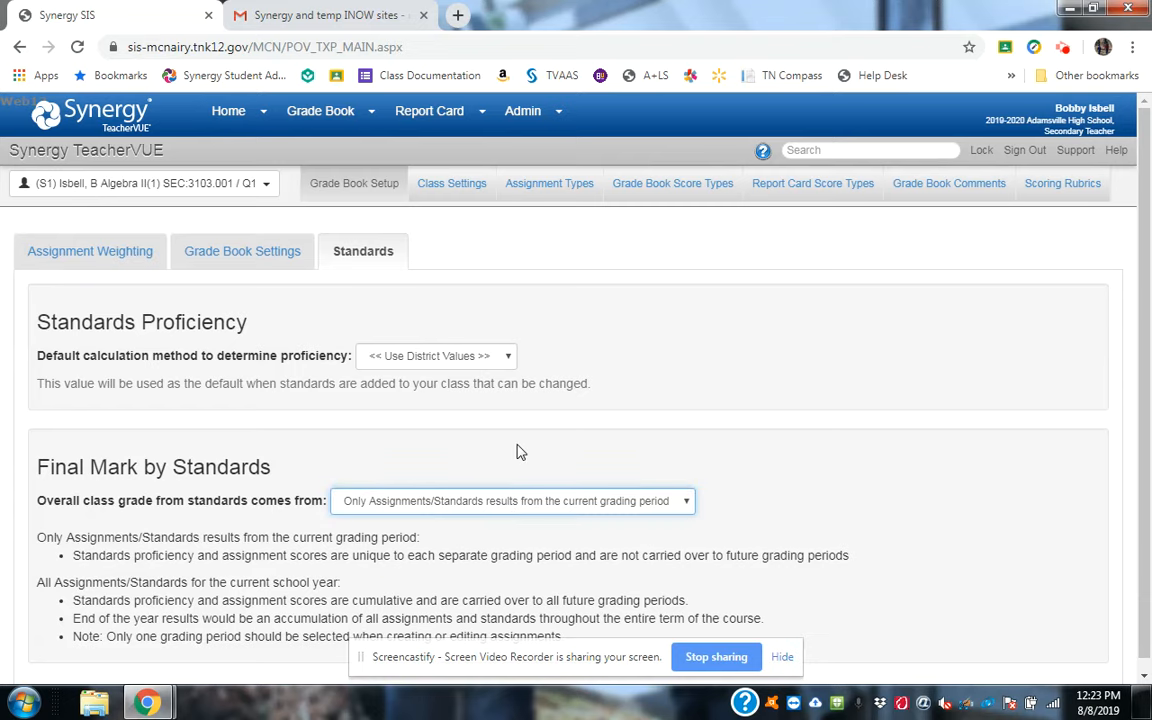
# - Try to open Class Settings, stay on the page instead of leaving, and review the Assignment Weighting settings again
pyautogui.click(450, 190)
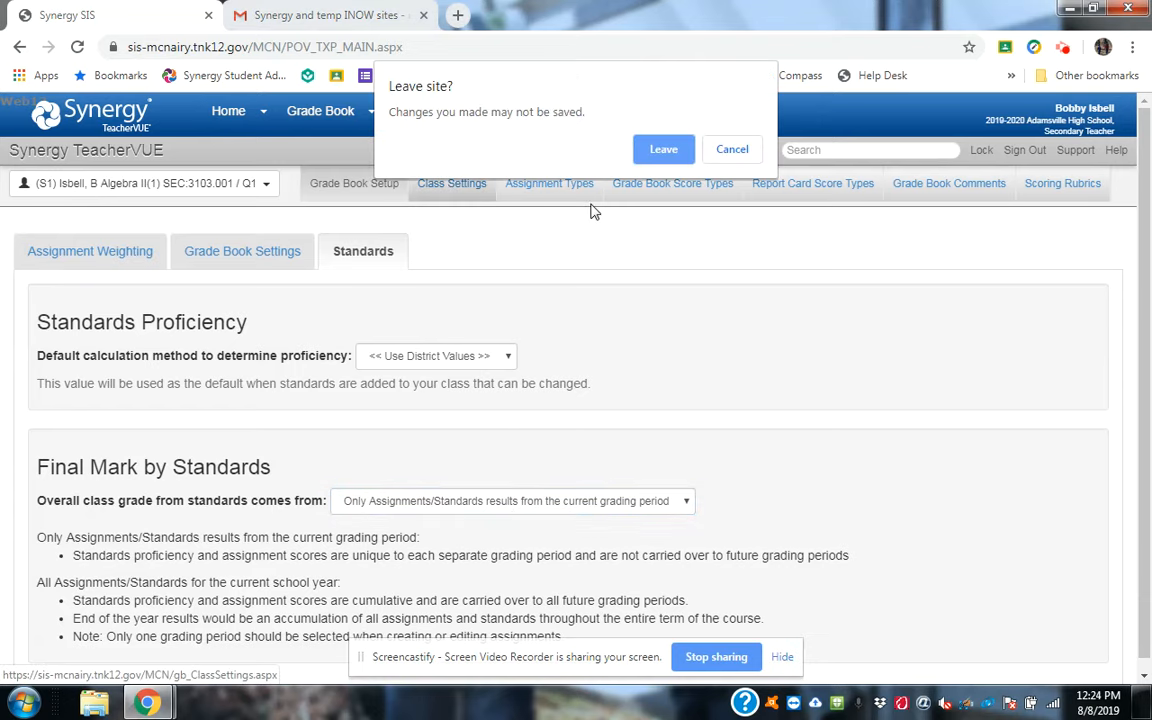
pyautogui.click(729, 154)
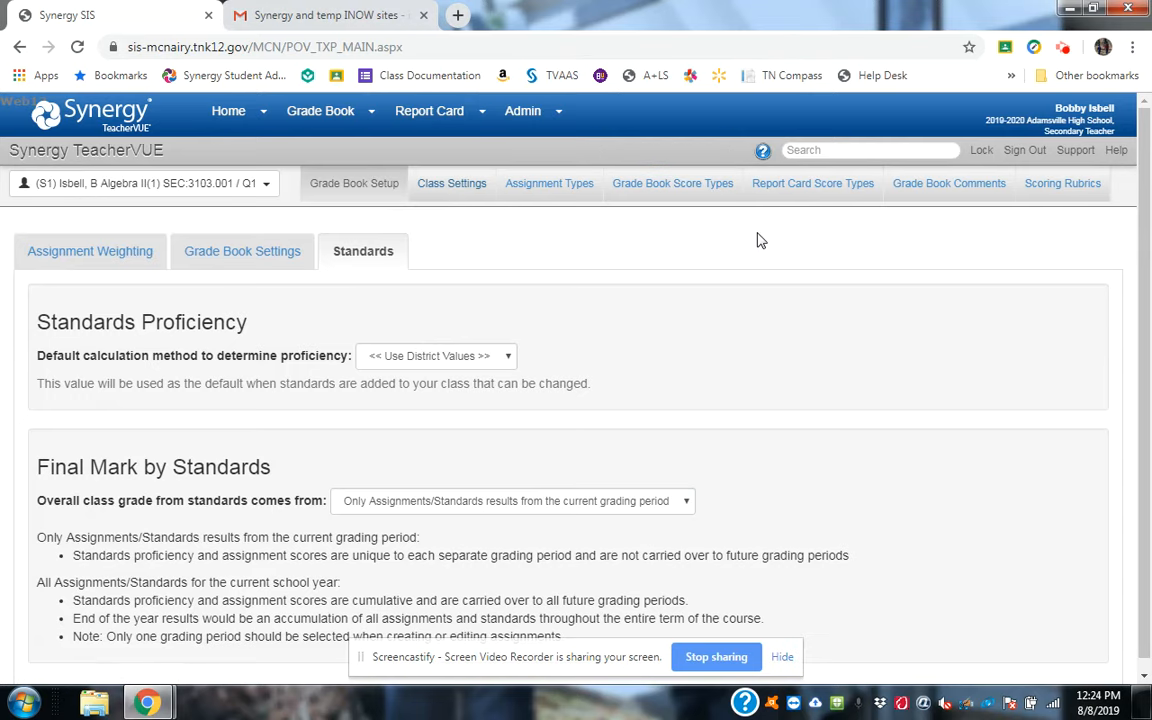
pyautogui.scroll(-1, 900, 260)
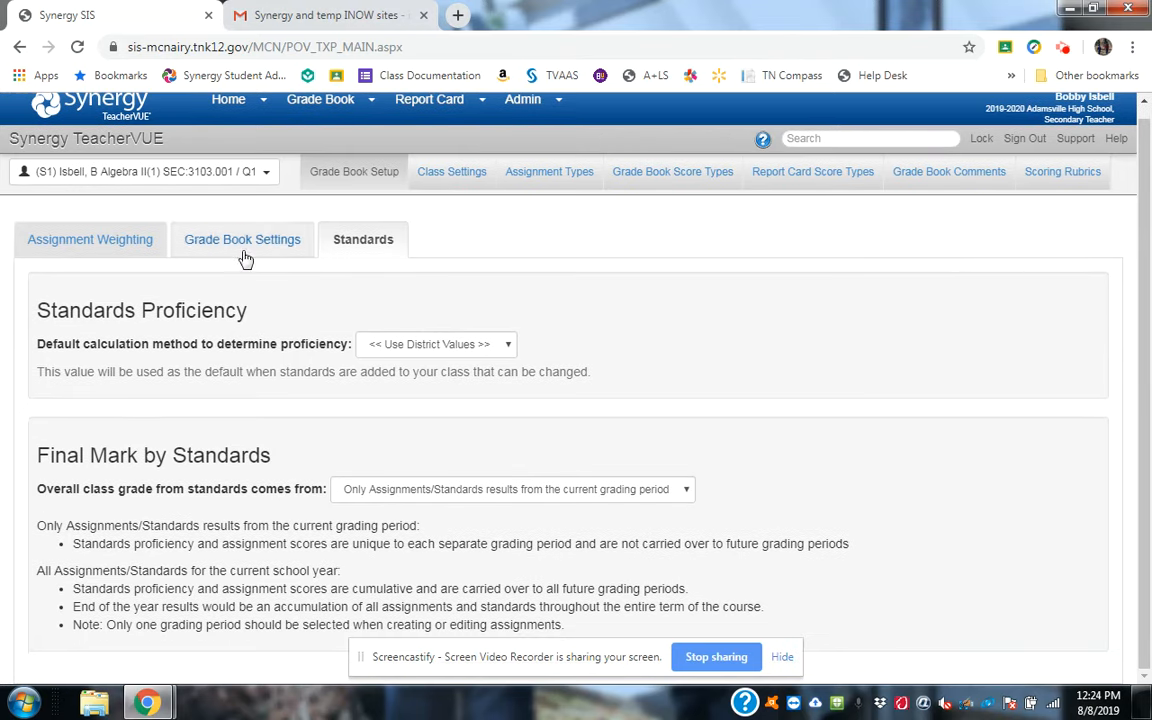
pyautogui.click(78, 236)
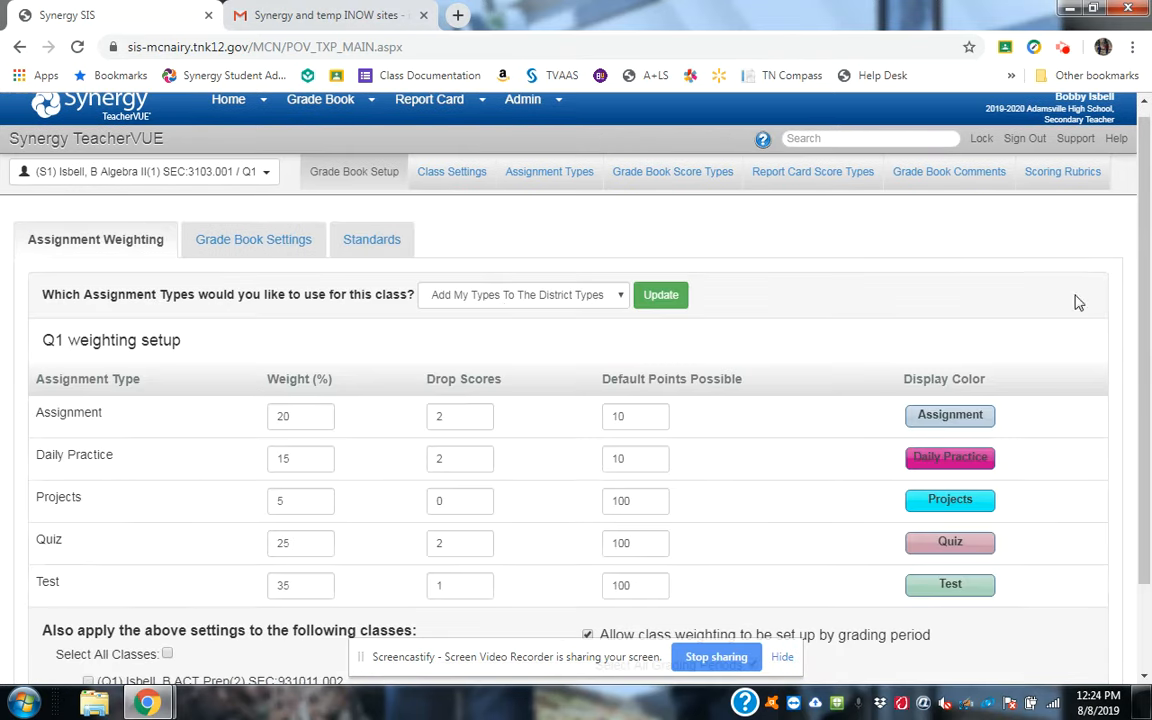
pyautogui.moveTo(1150, 270); pyautogui.dragTo(1141, 534)
pyautogui.click(782, 657)
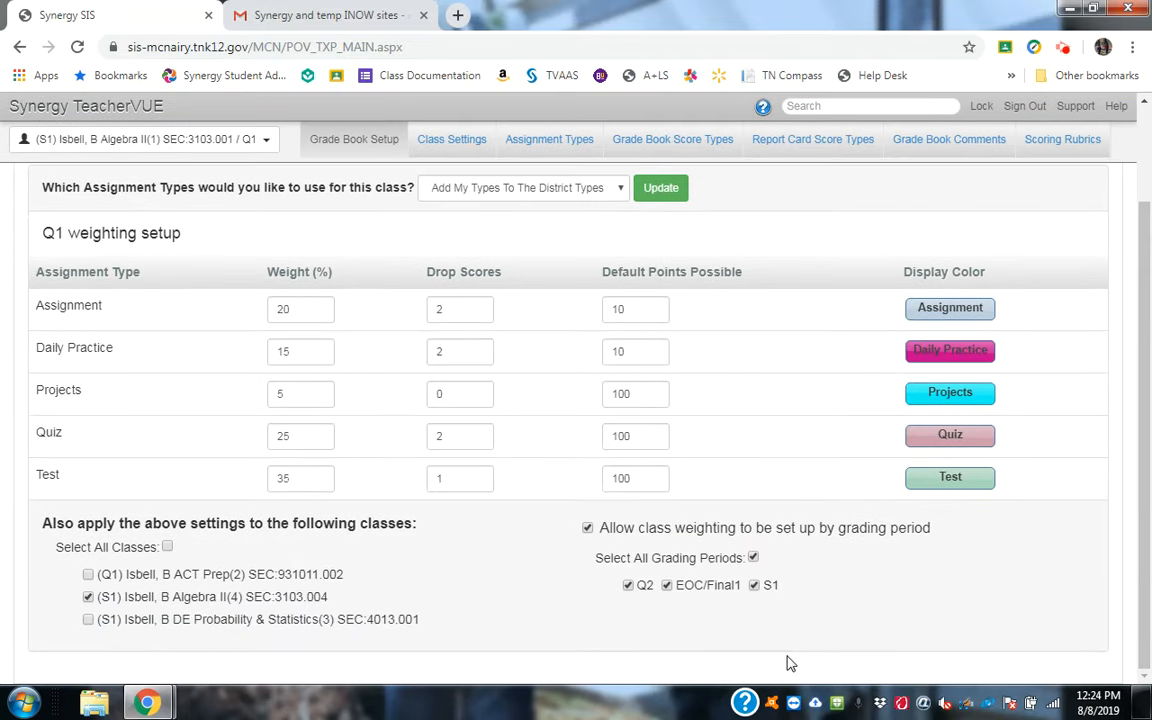
pyautogui.click(508, 140)
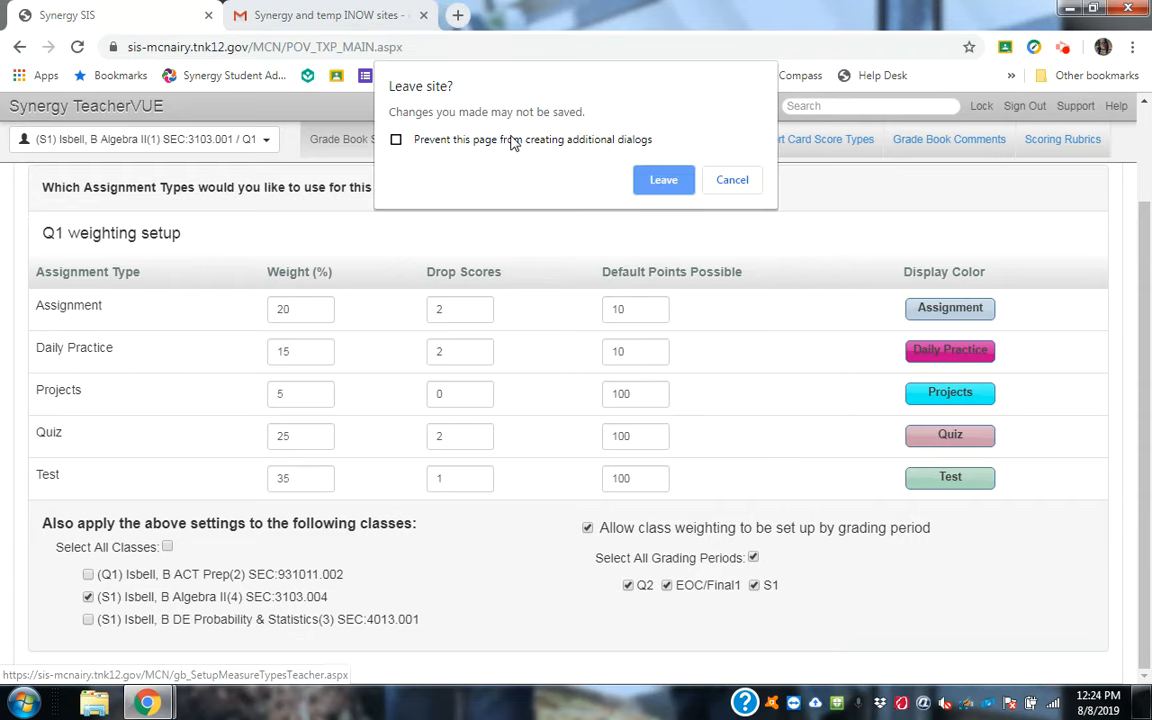
pyautogui.click(736, 183)
pyautogui.scroll(2, 877, 200)
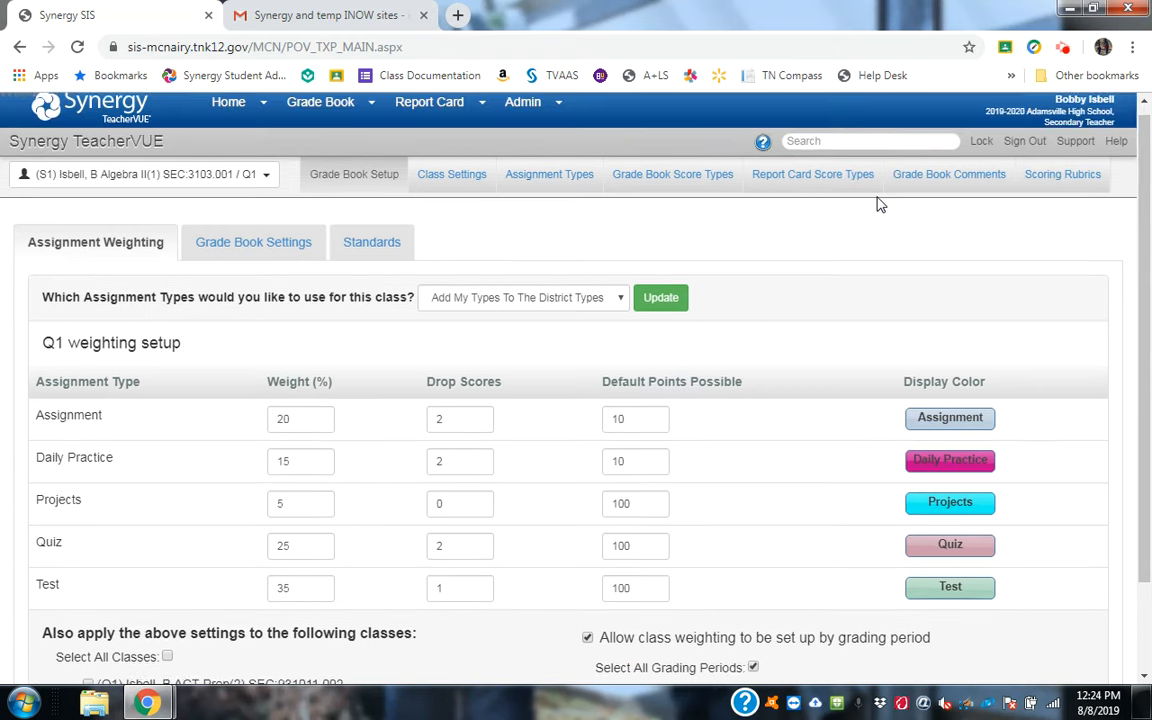
# - Leave the weighting page without saving and review the Class Settings, Assignment Types and Grade Book Score Types pages
pyautogui.click(425, 183)
pyautogui.click(666, 183)
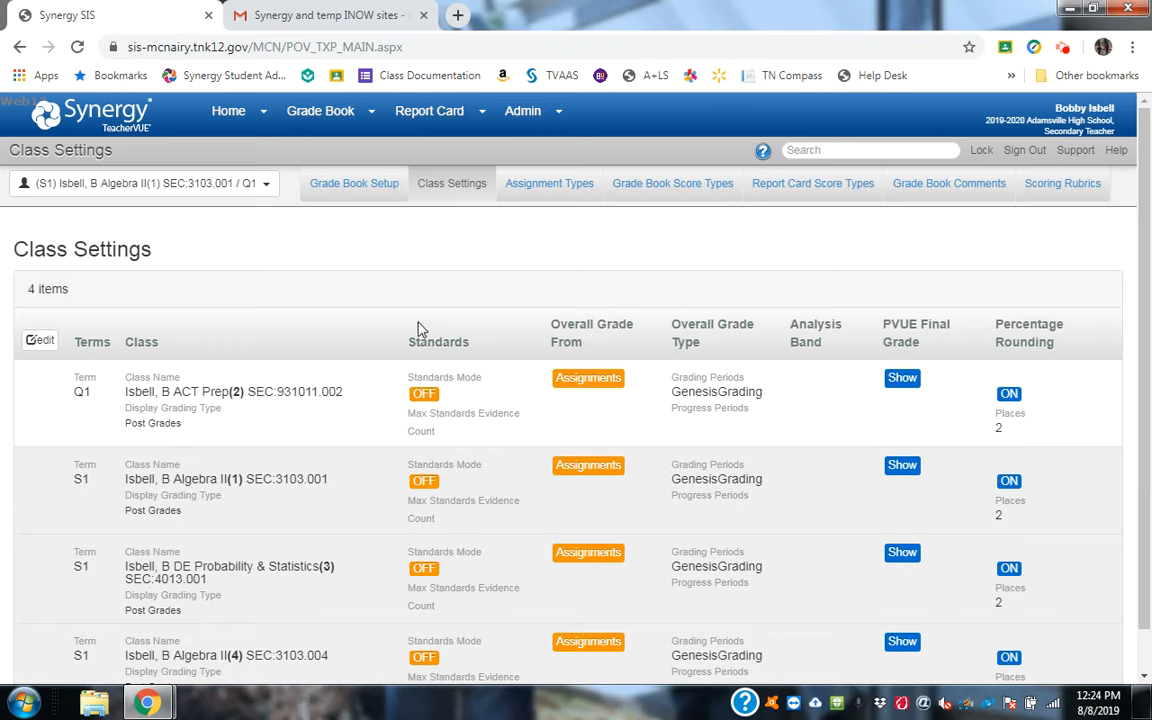
pyautogui.scroll(-1, 420, 330)
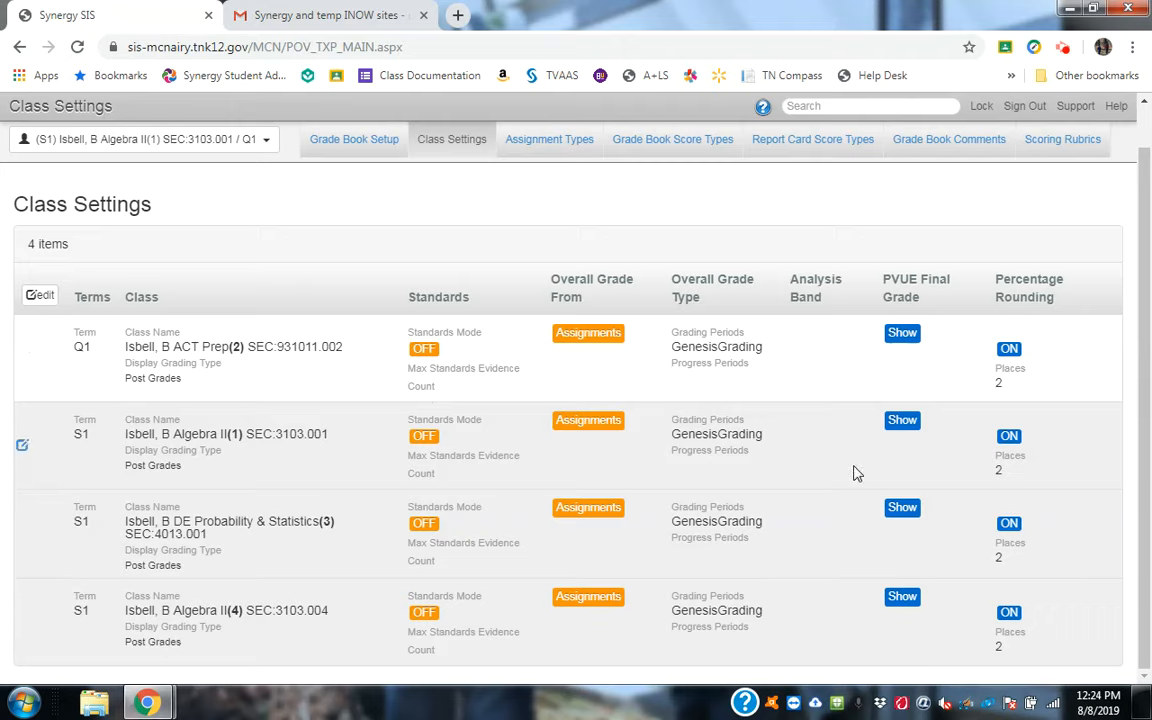
pyautogui.click(551, 145)
pyautogui.click(655, 188)
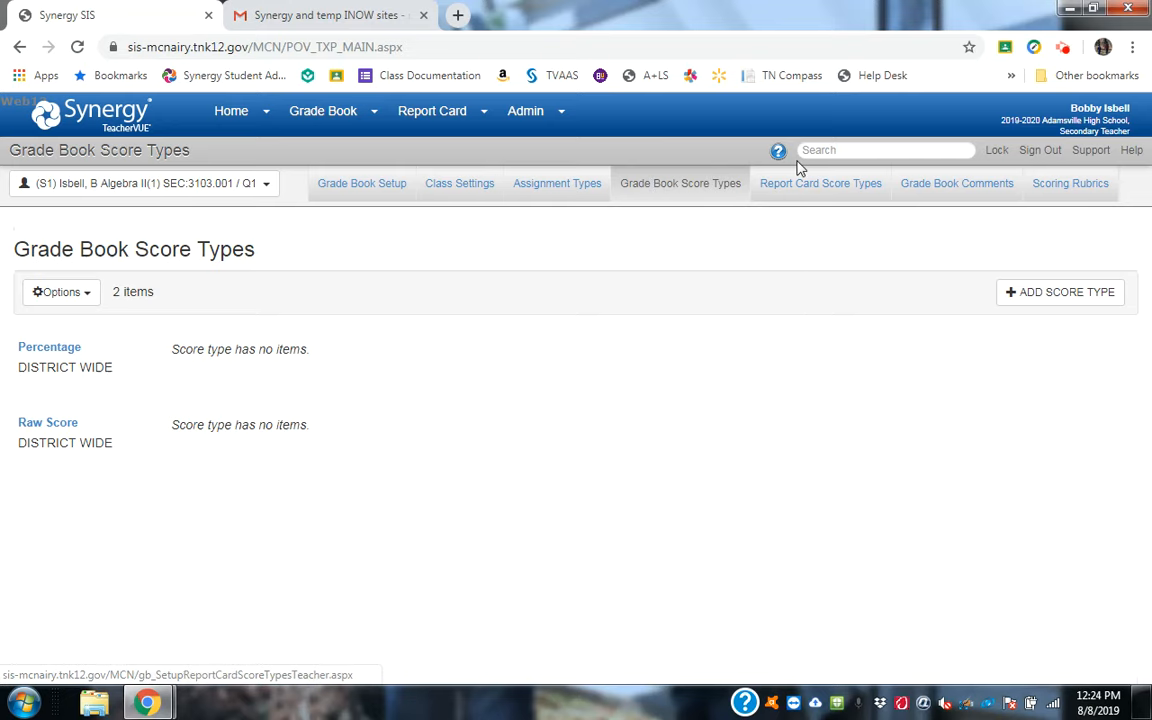
# - Start a new entry in Grade Book Comments and name the comment Missing
pyautogui.click(976, 189)
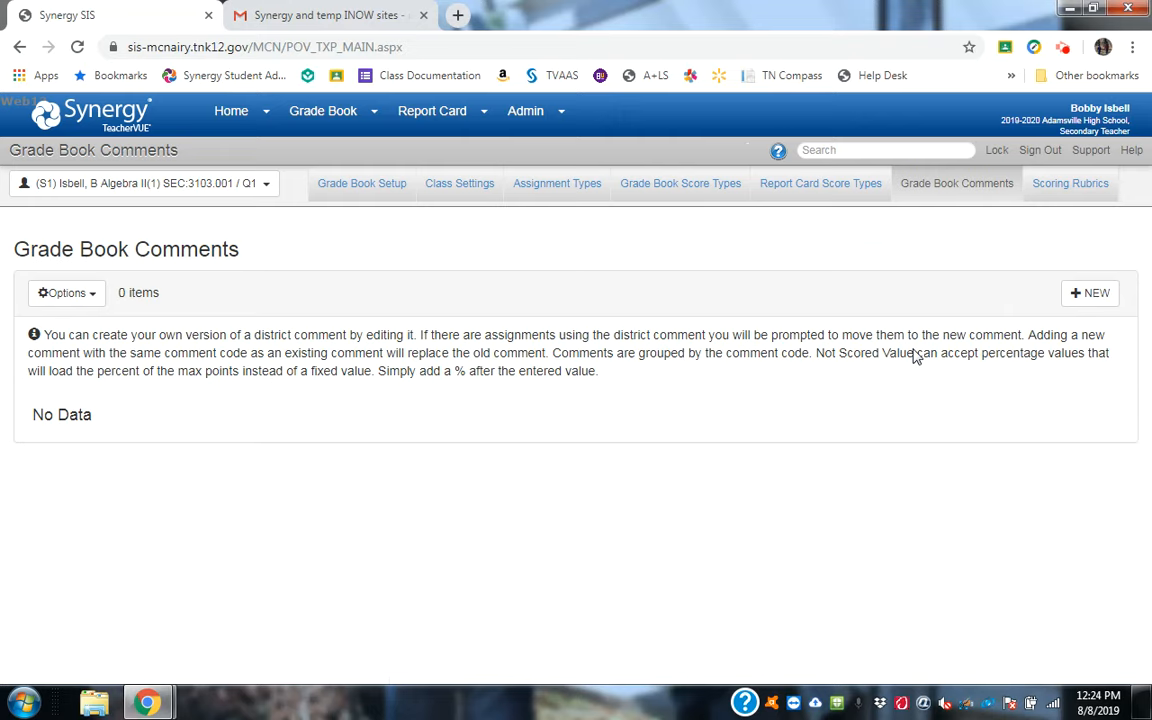
pyautogui.click(1100, 302)
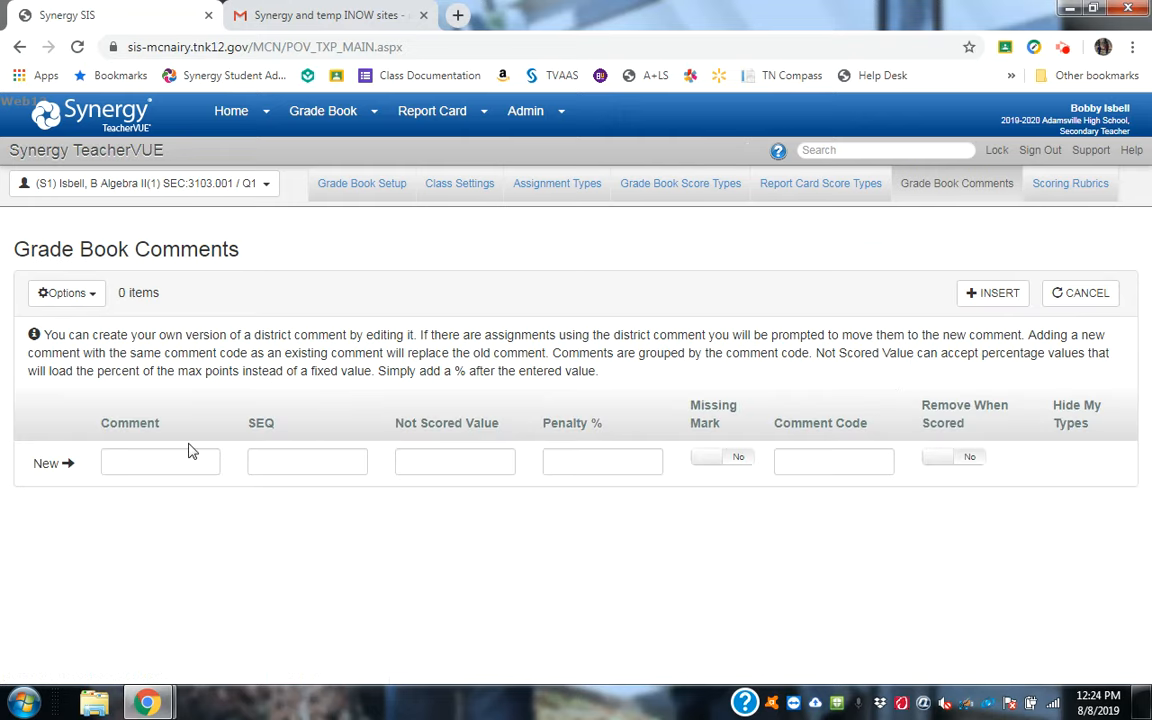
pyautogui.click(185, 455)
pyautogui.write('Mis')
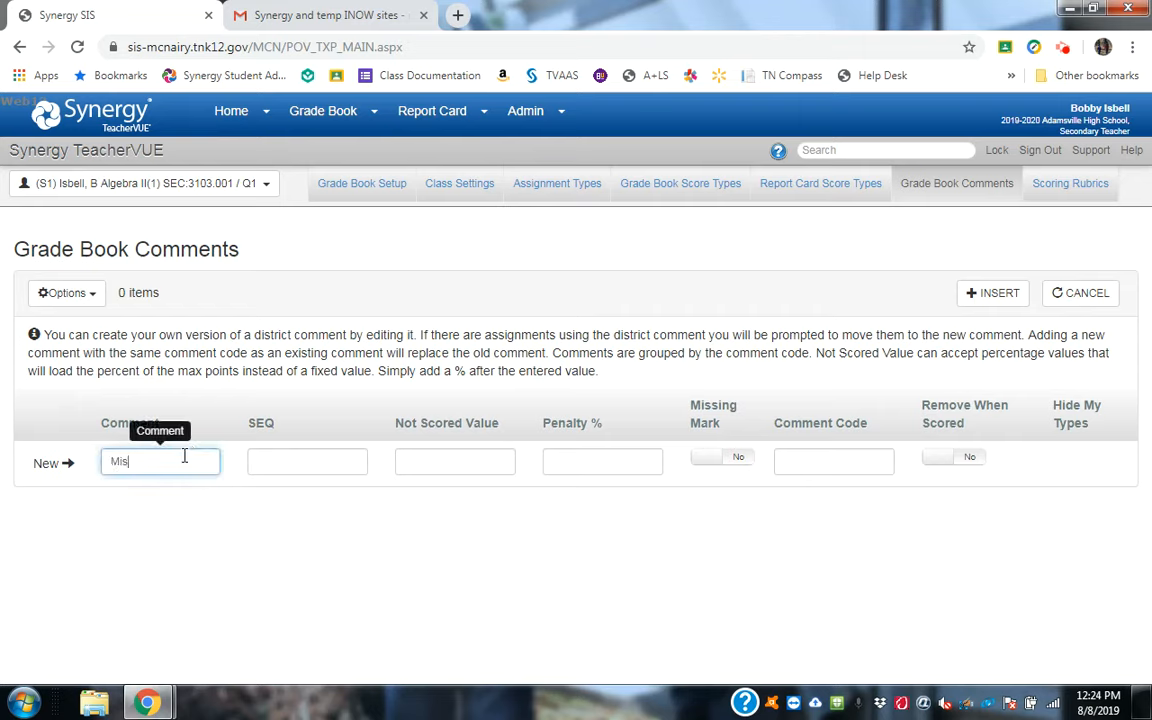
pyautogui.press('Tab')
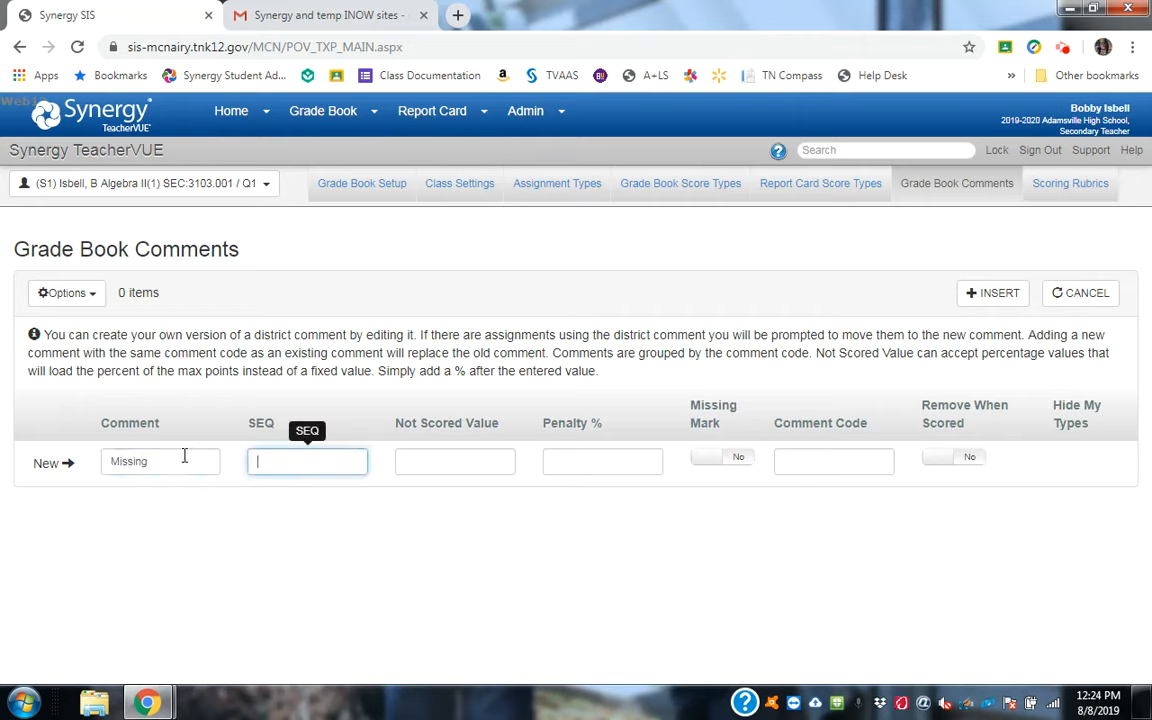
pyautogui.press('Tab')
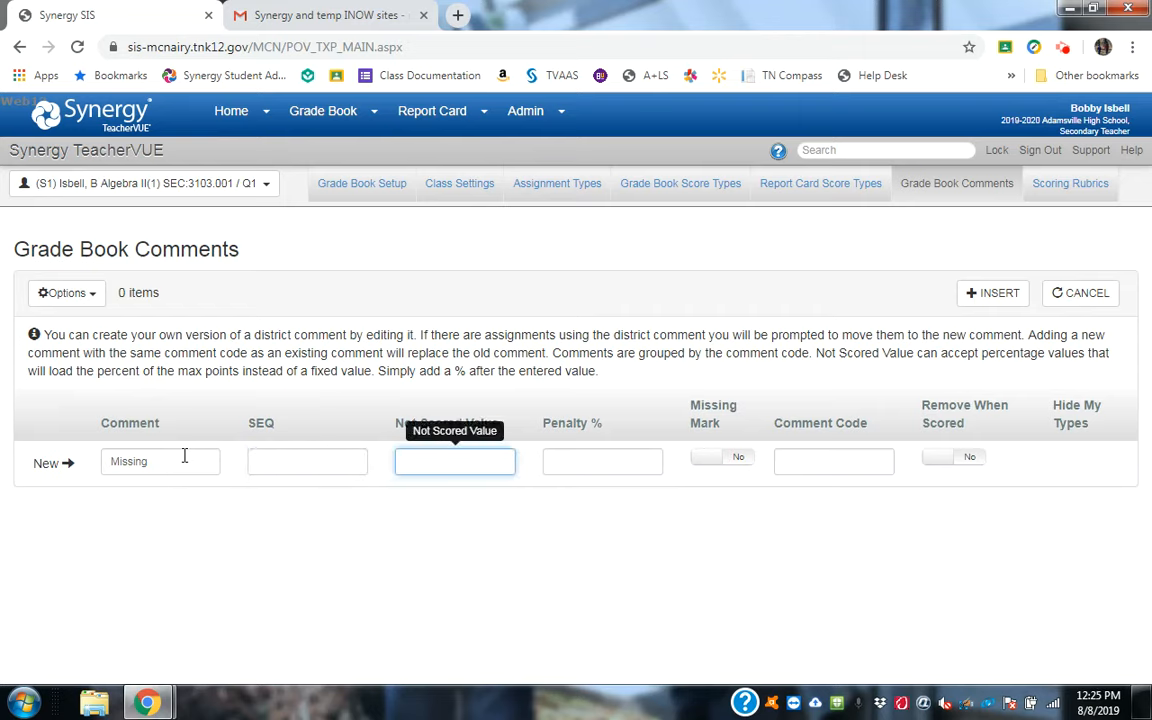
pyautogui.press('Tab')
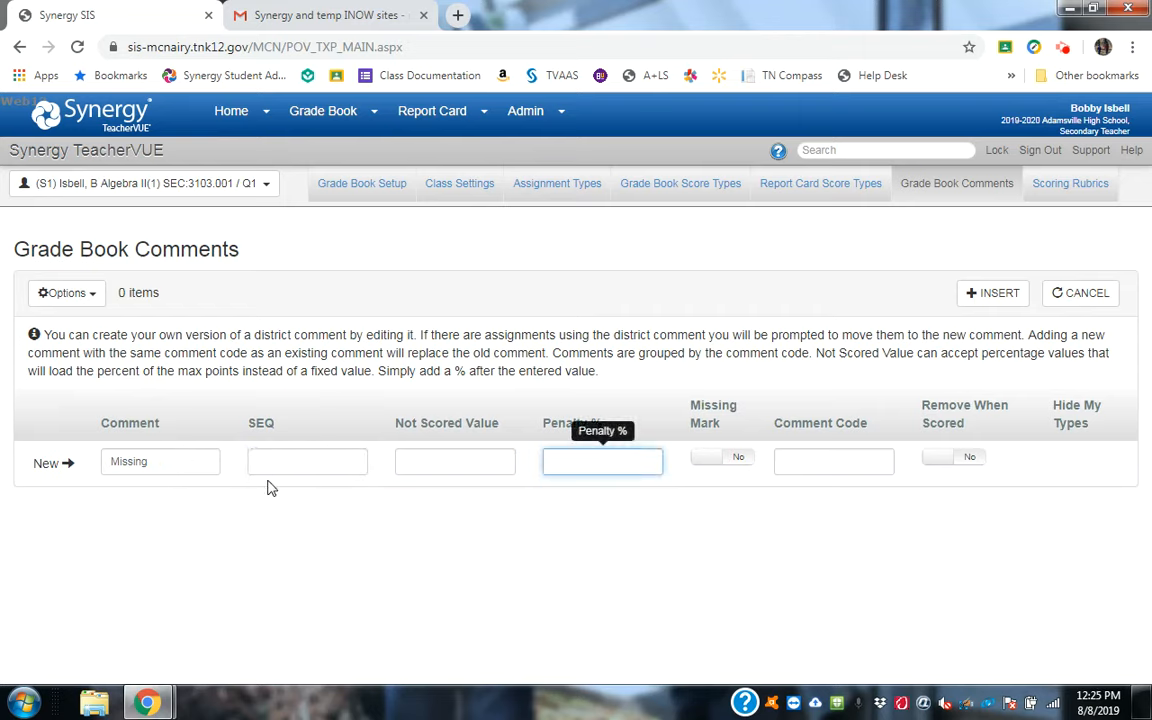
# - Give the Missing comment code M and a not scored value of 0, and enable Missing Mark and Remove When Scored
pyautogui.click(734, 464)
pyautogui.click(841, 462)
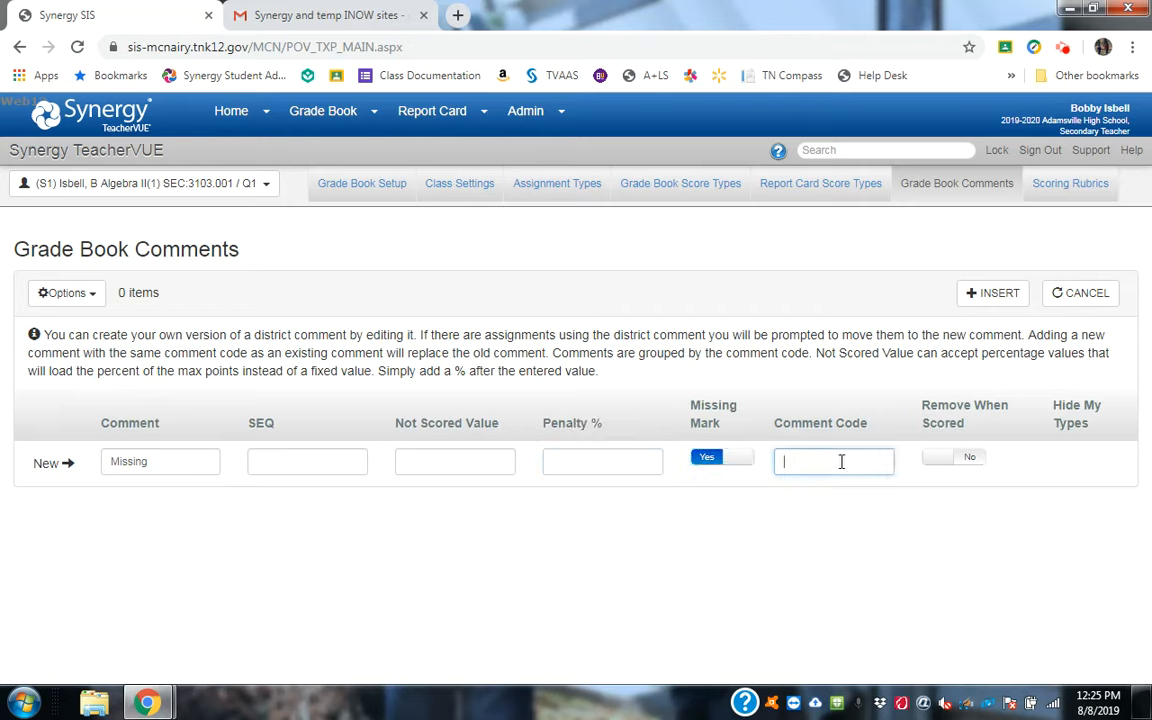
pyautogui.write('M')
pyautogui.hotkey('shift', 'Tab')
pyautogui.press('Tab')
pyautogui.hotkey('shift', 'Tab')
pyautogui.hotkey('shift', 'Tab')
pyautogui.hotkey('shift', 'Tab')
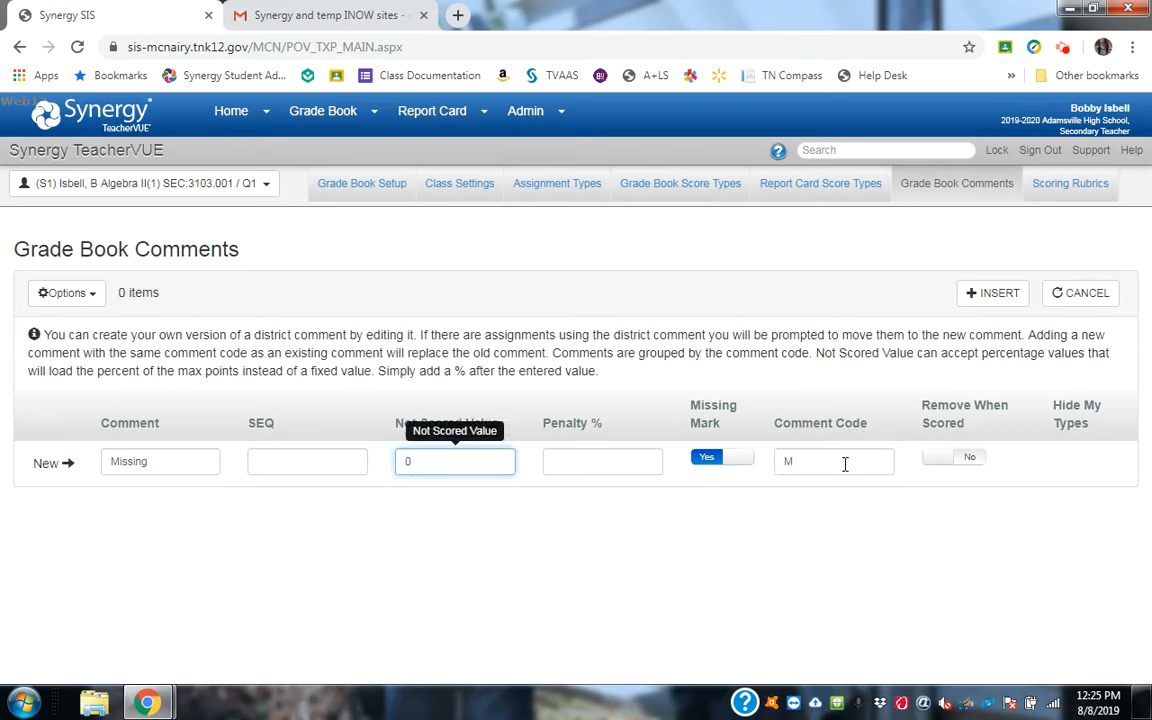
pyautogui.write('0')
pyautogui.click(964, 462)
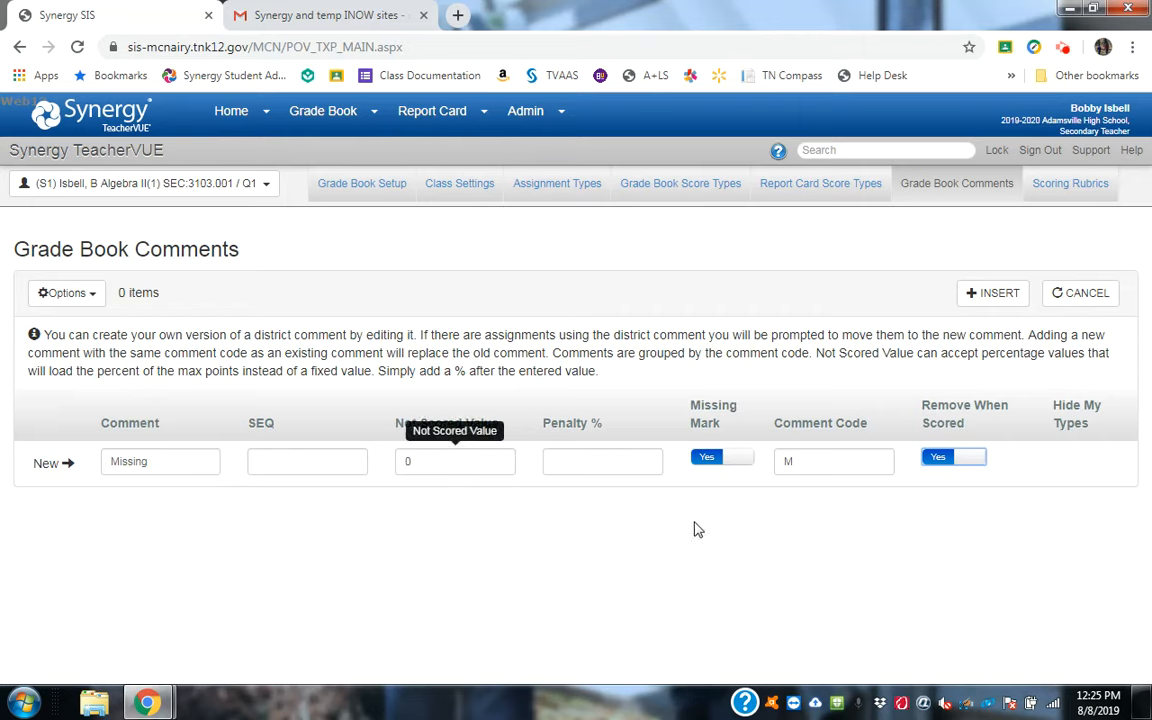
# - Set the Missing comment's sequence to 1 and insert it into the comment list
pyautogui.click(1001, 294)
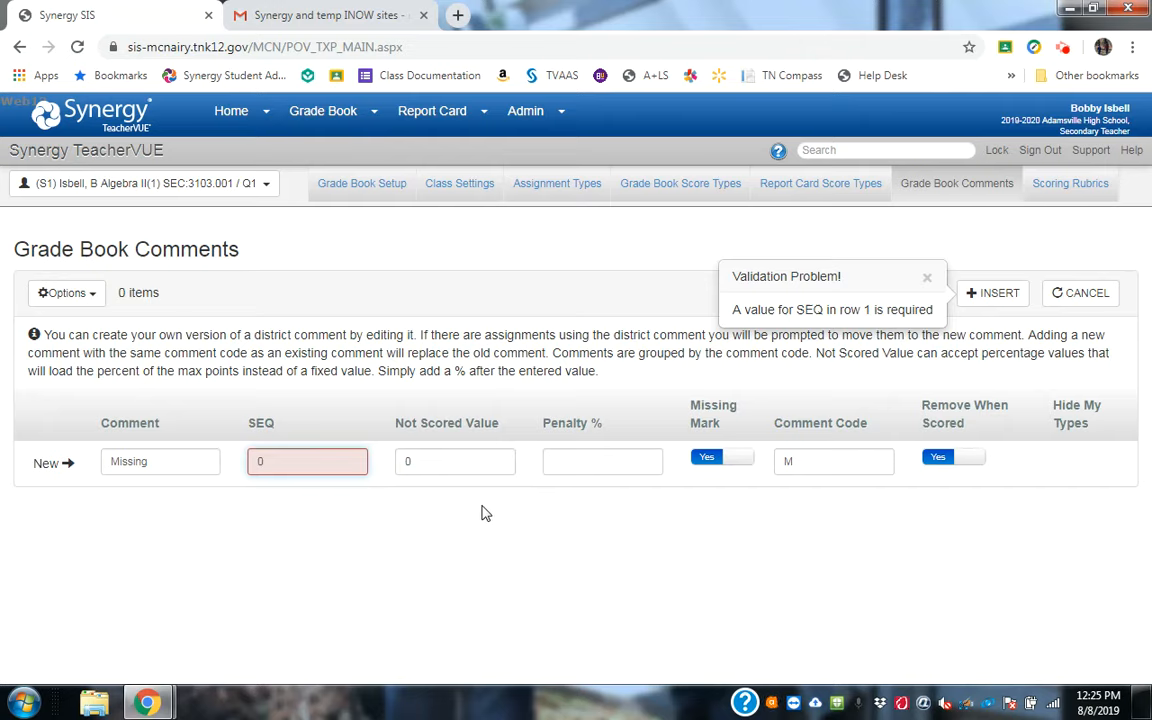
pyautogui.click(986, 292)
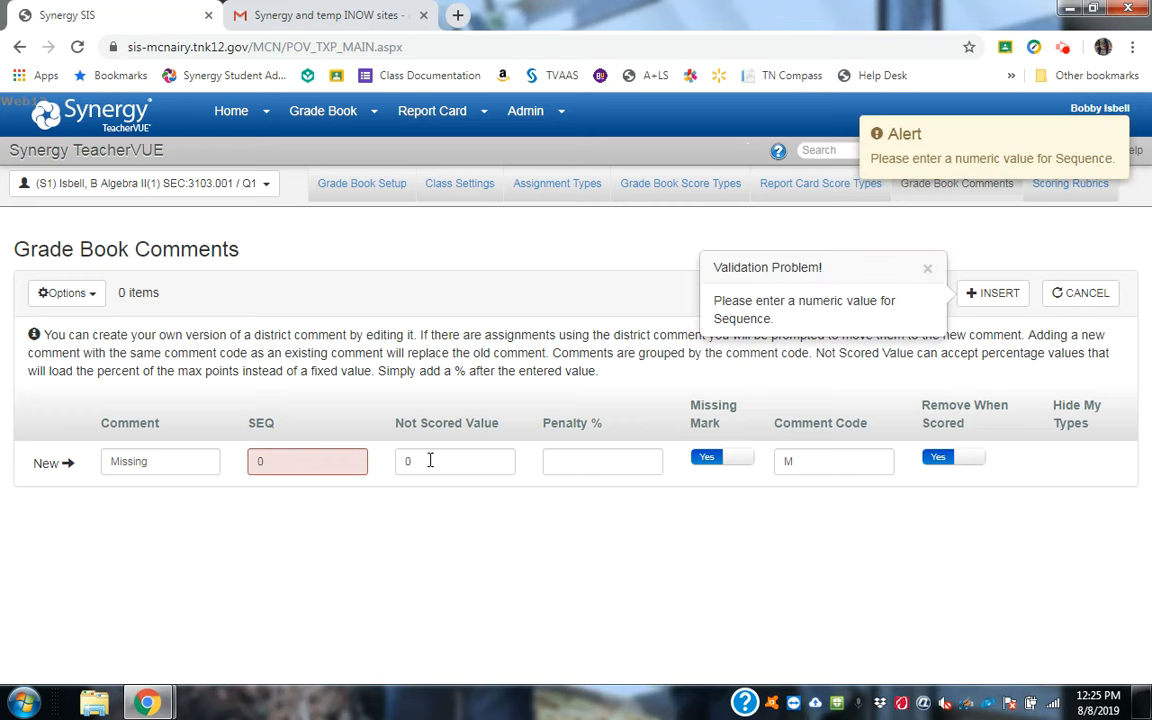
pyautogui.click(363, 462)
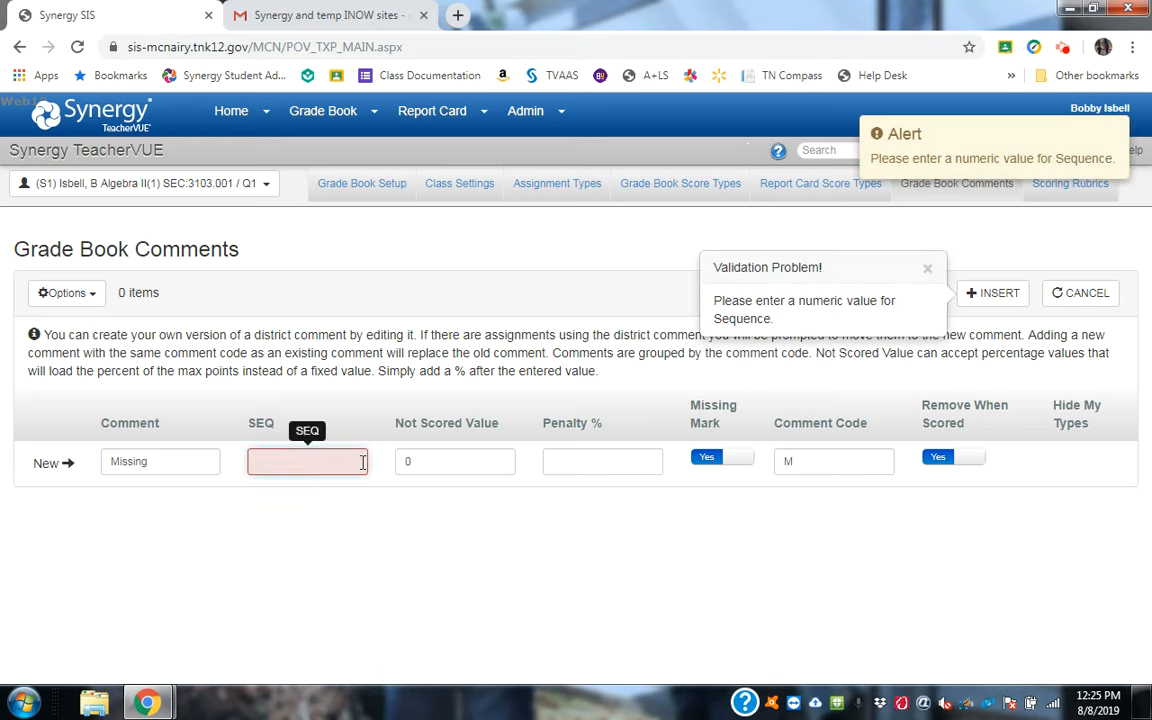
pyautogui.click(1003, 296)
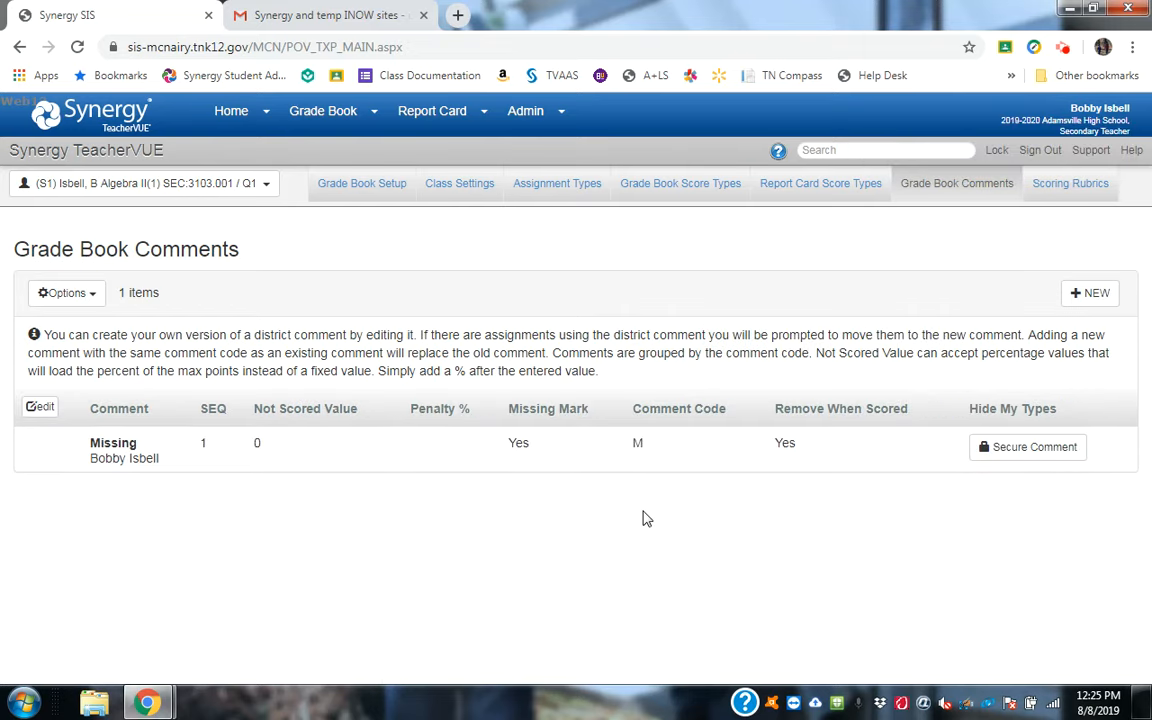
# - Add a grade book comment named Late with sequence 2, a 10% penalty and comment code L
pyautogui.click(1094, 293)
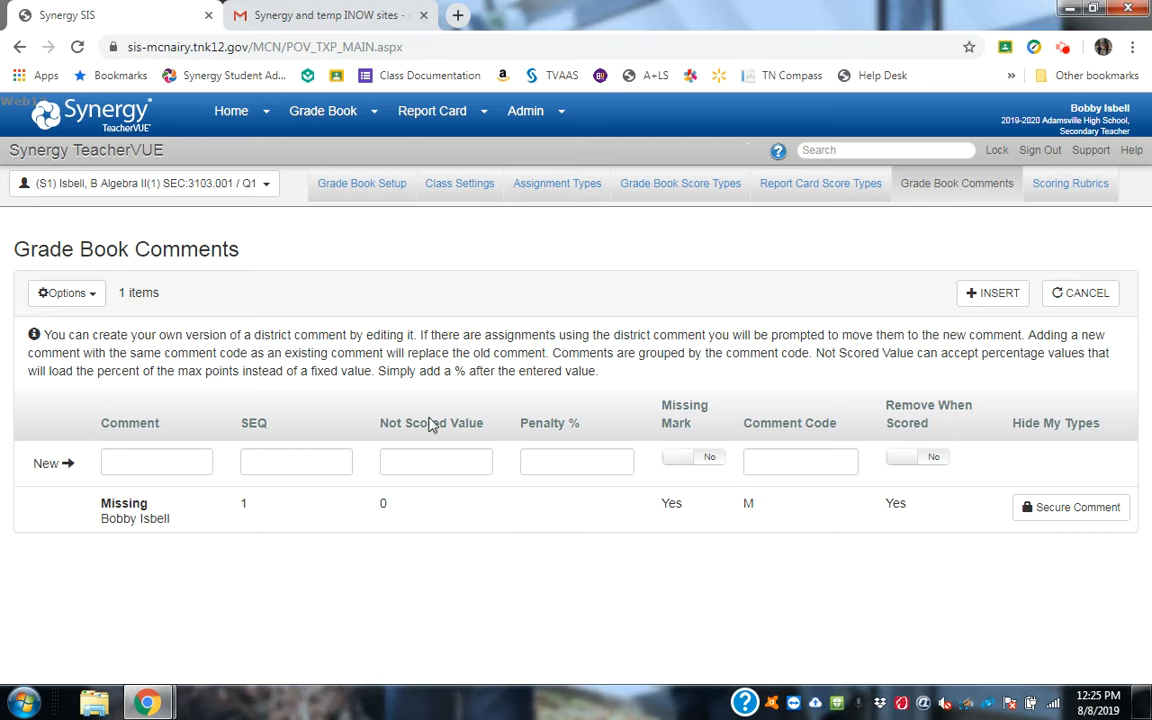
pyautogui.click(119, 457)
pyautogui.write('Late')
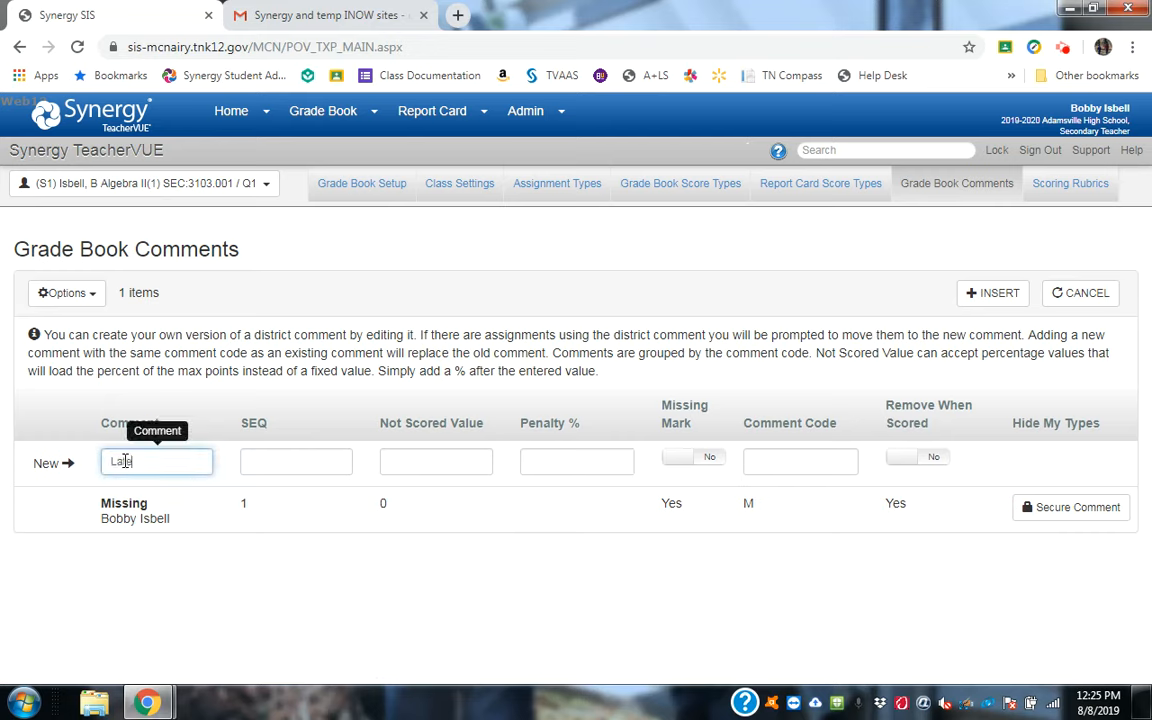
pyautogui.press('Tab')
pyautogui.write('2')
pyautogui.press('Tab')
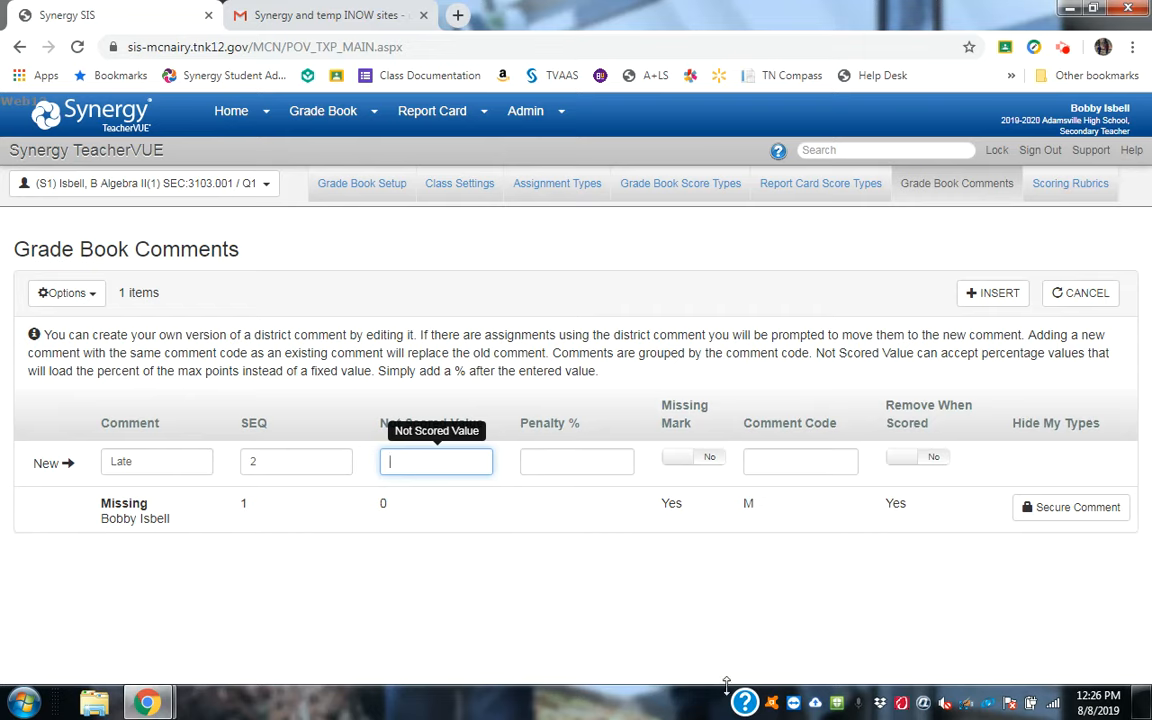
pyautogui.click(570, 470)
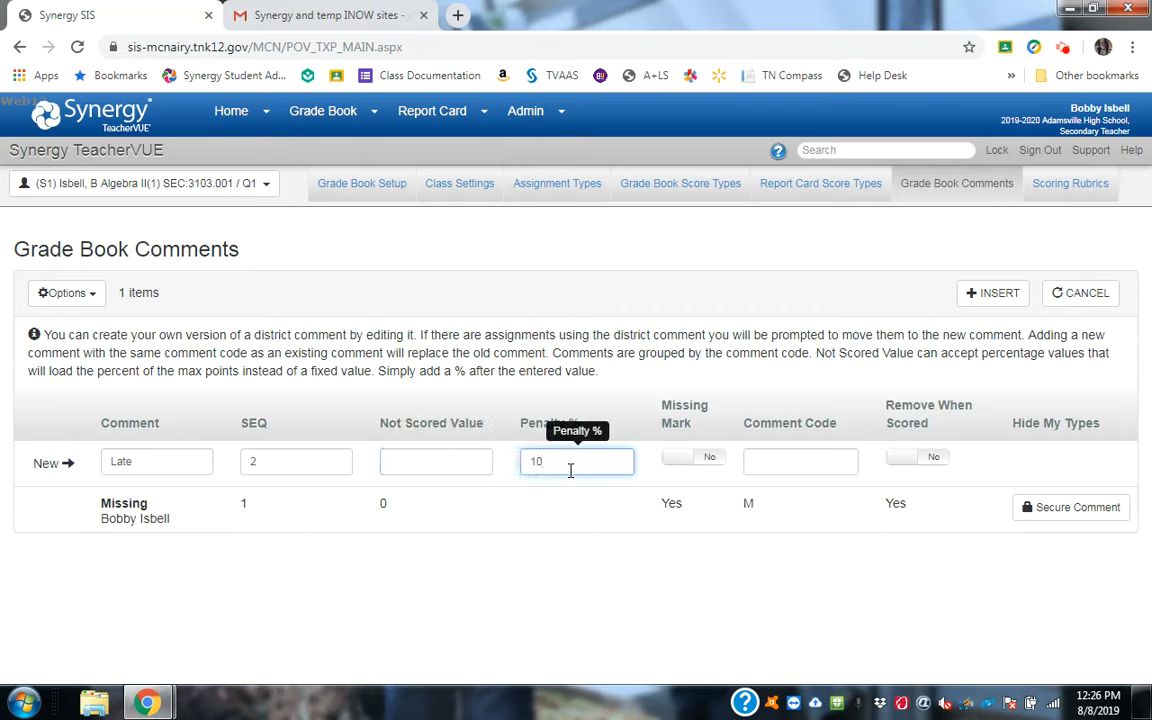
pyautogui.click(782, 465)
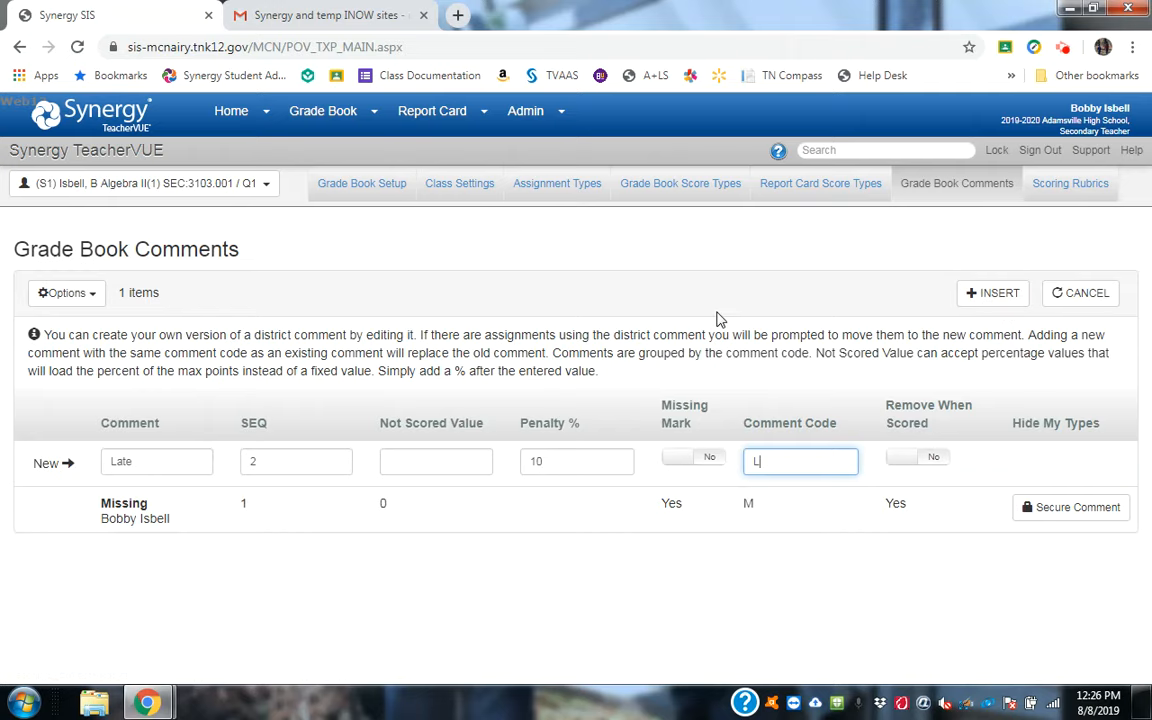
pyautogui.click(982, 292)
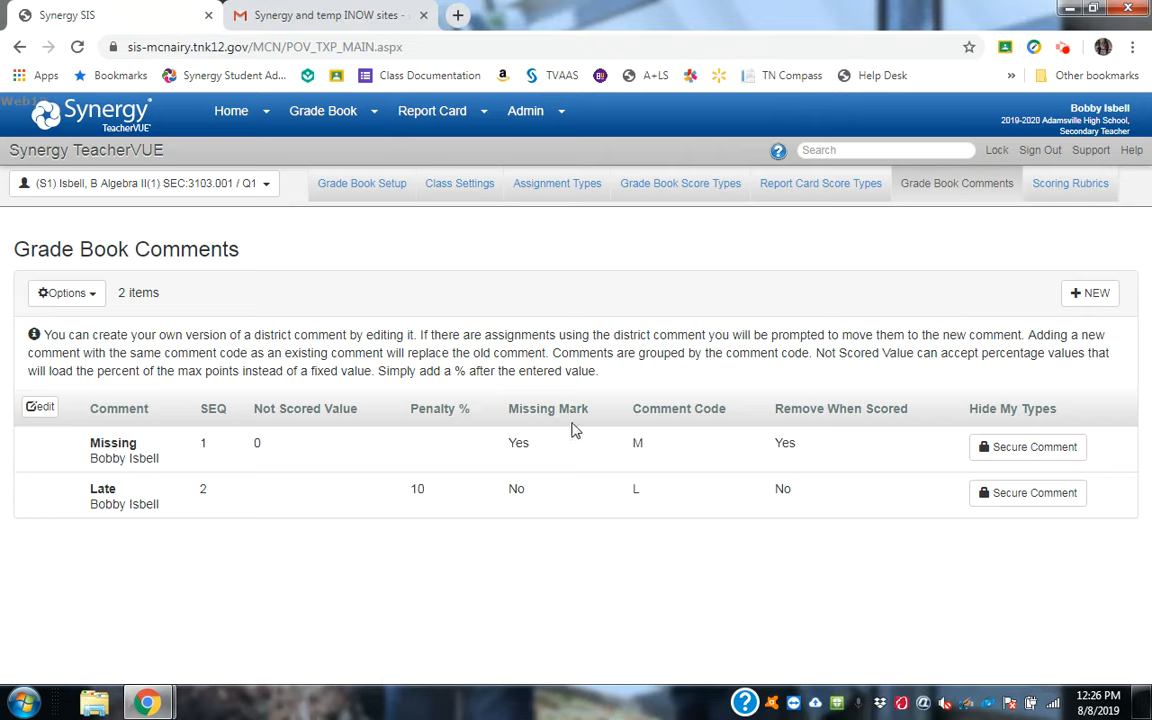
# - Add a grade book comment named Excused with sequence 3, comment code EX and Remove When Scored enabled
pyautogui.click(1090, 293)
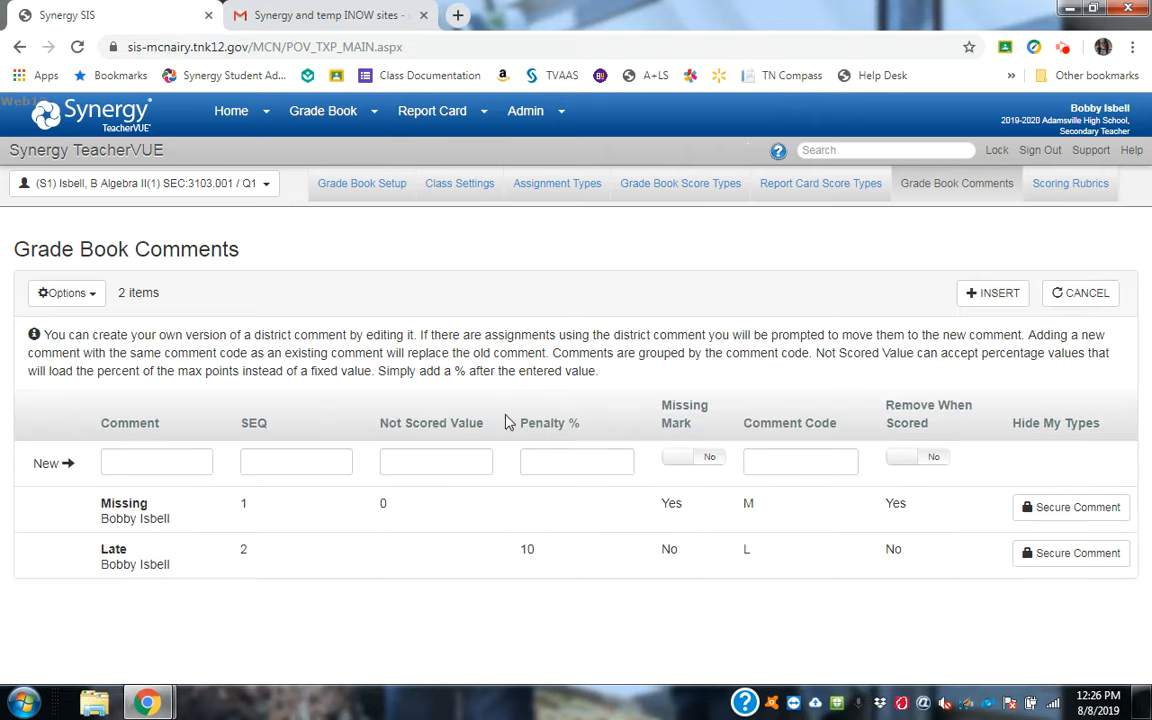
pyautogui.click(184, 466)
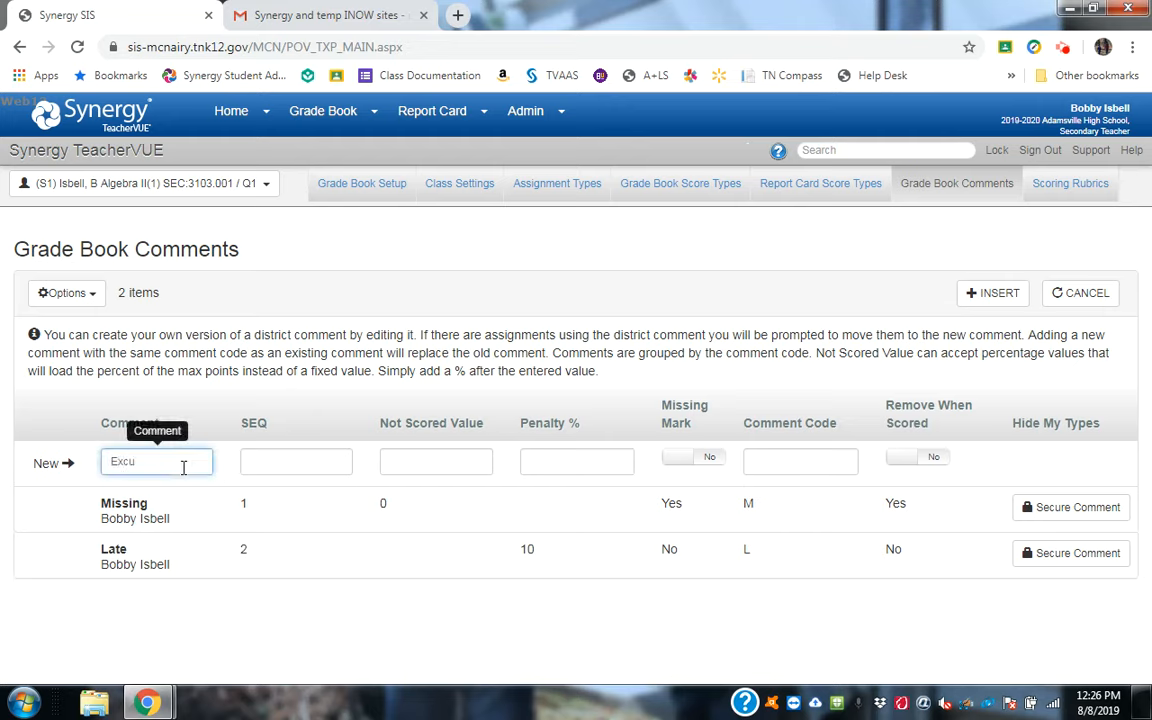
pyautogui.press('Tab')
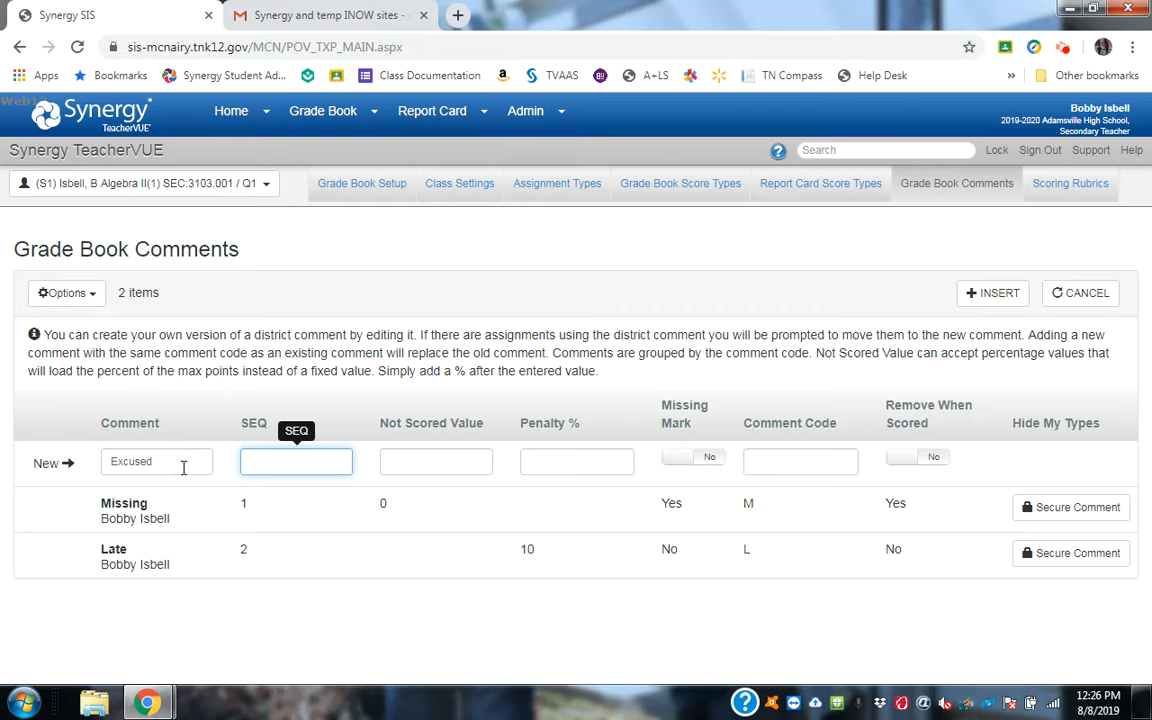
pyautogui.write('3')
pyautogui.press('Tab')
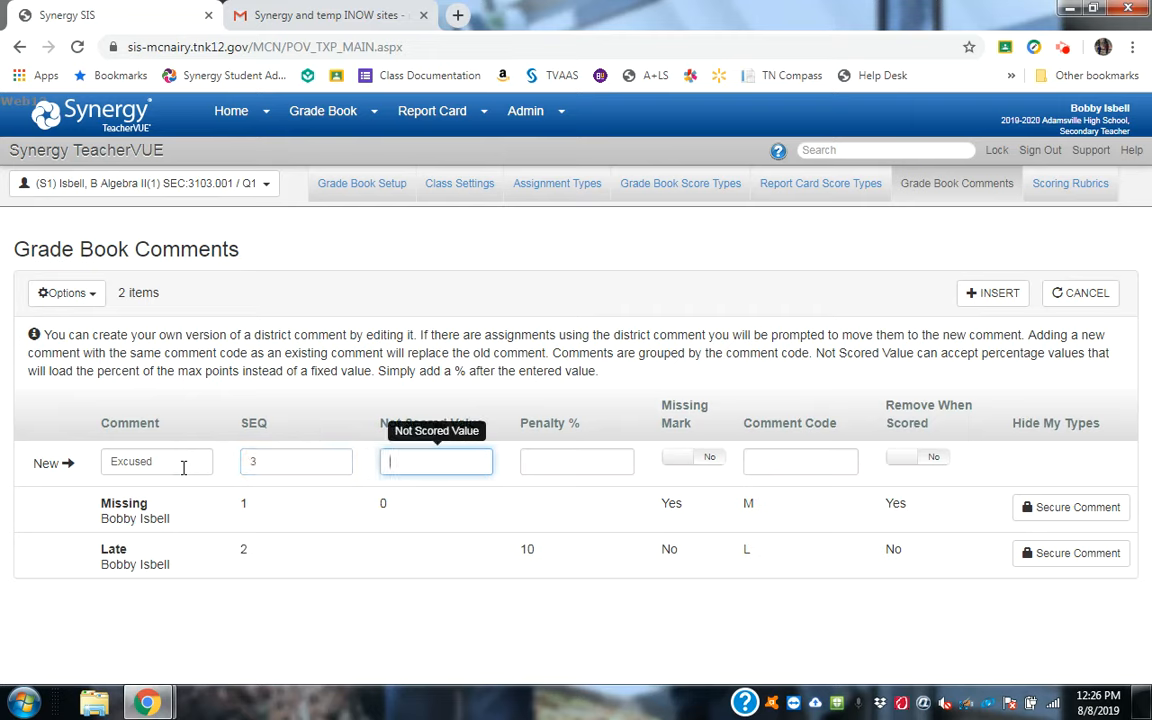
pyautogui.press('Tab')
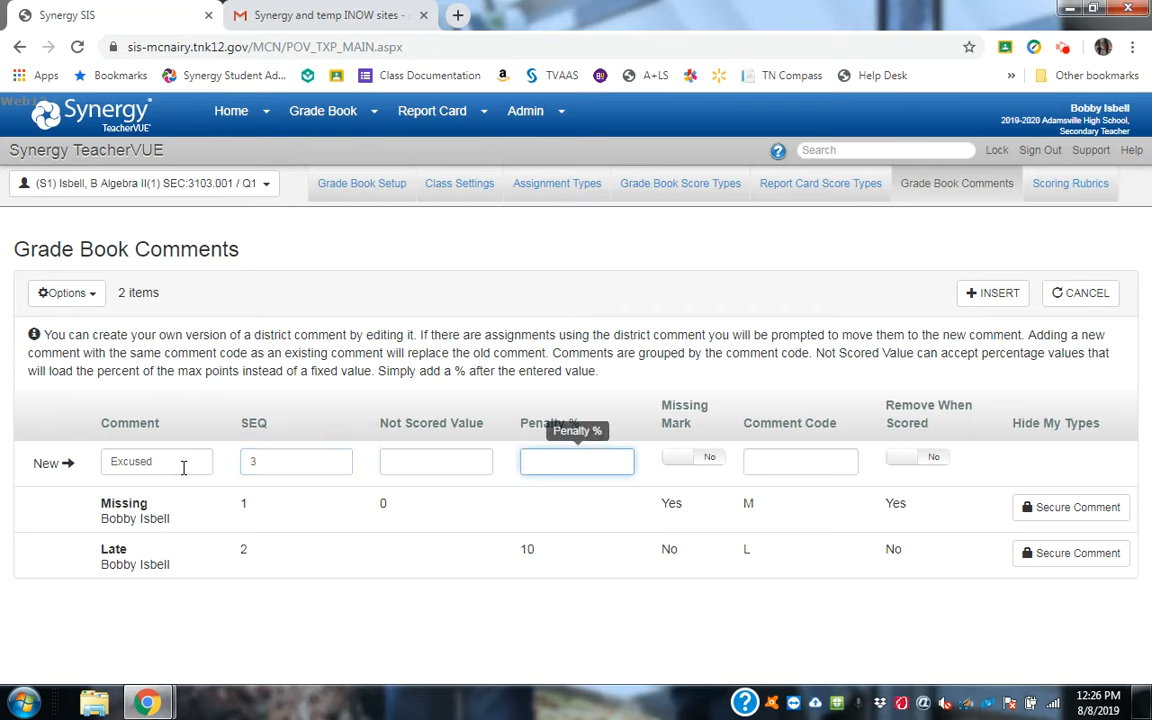
pyautogui.press('Tab')
pyautogui.press('Tab')
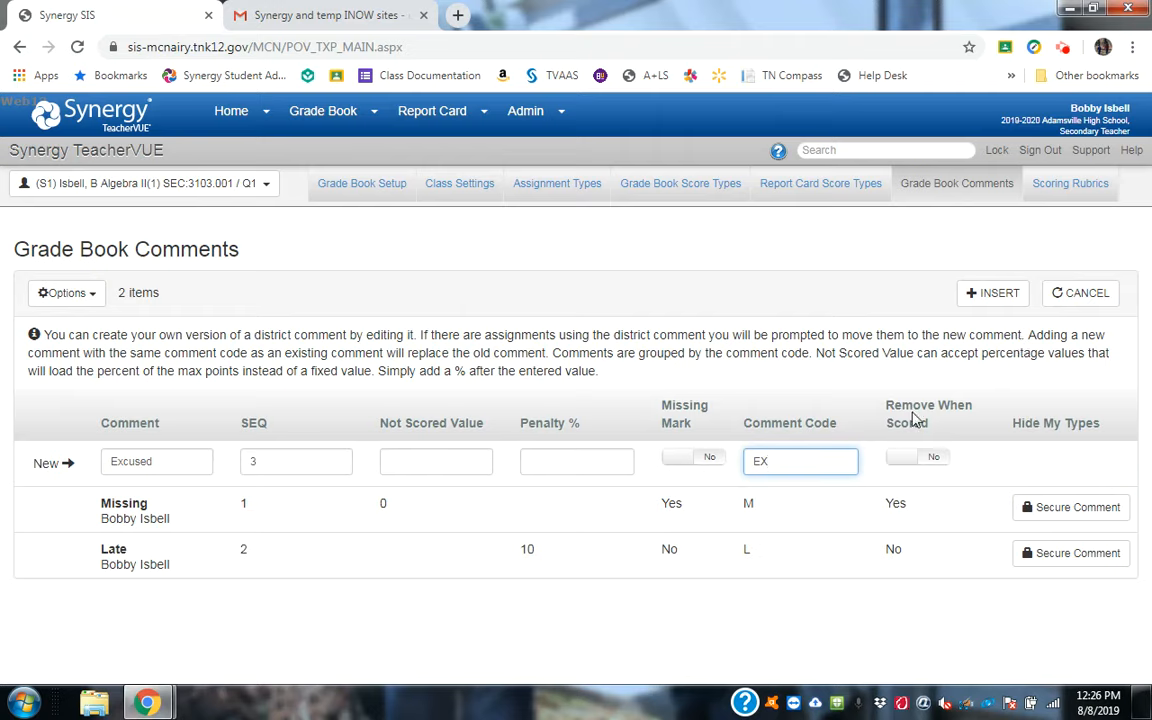
pyautogui.click(912, 466)
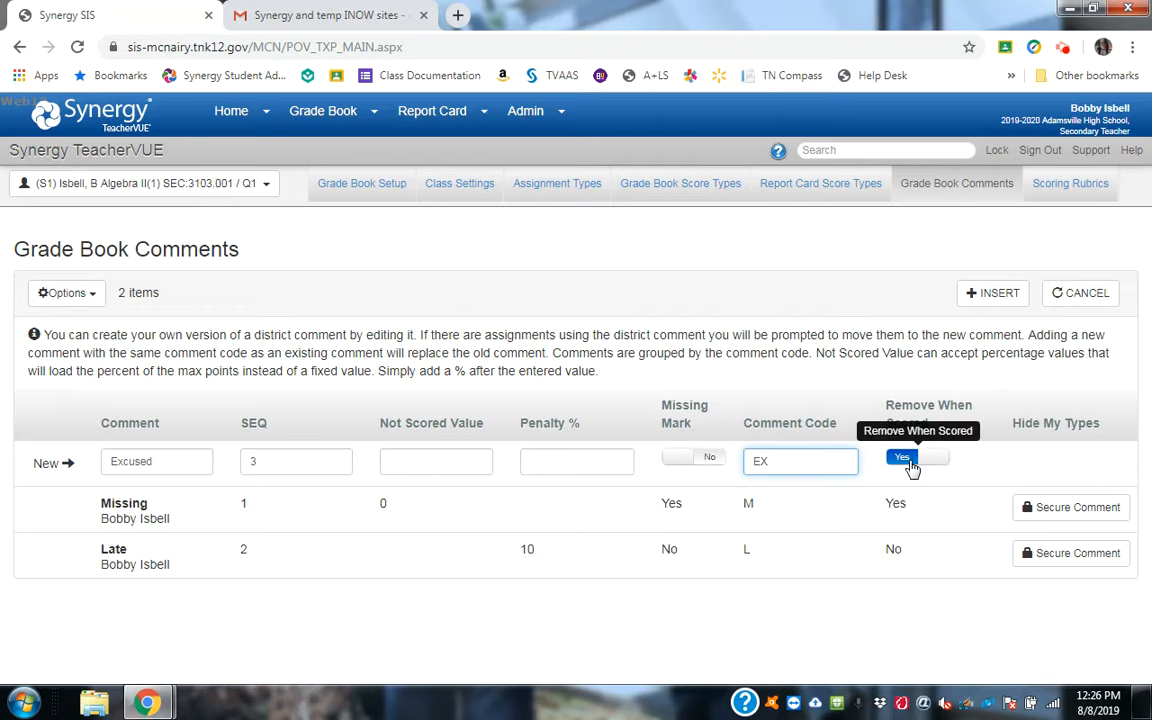
pyautogui.click(996, 293)
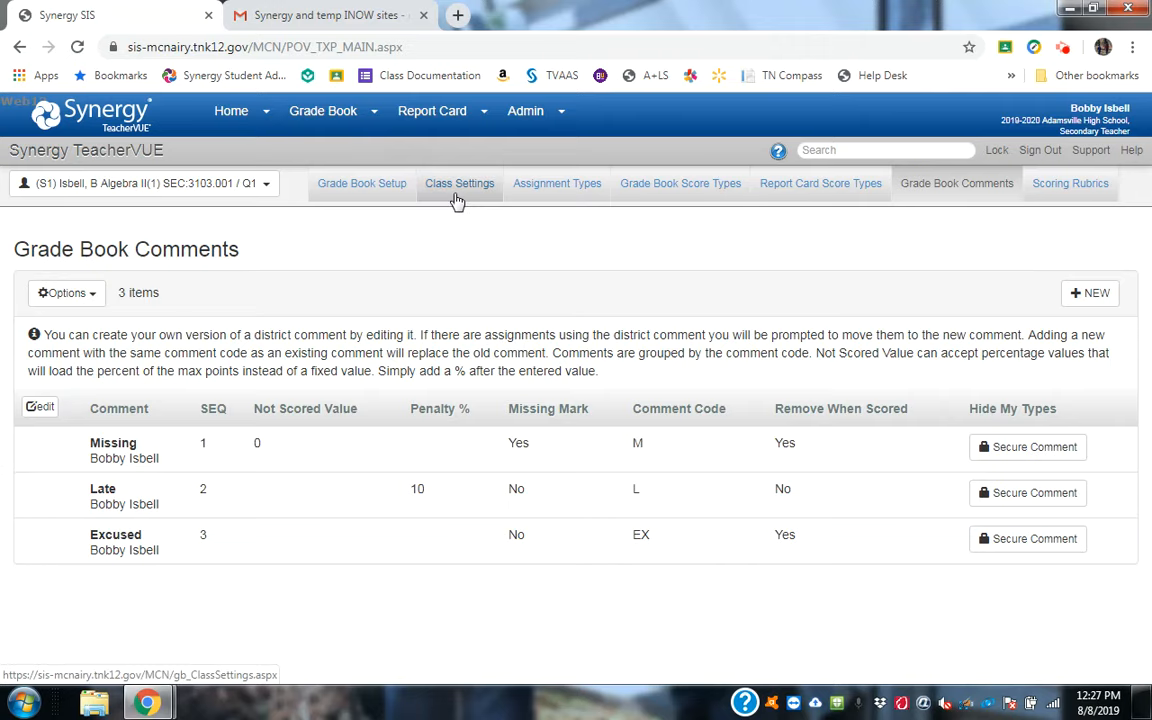
# - Review the Assignment Types page and its blank row for a new type, and return to Grade Book Setup
pyautogui.click(548, 185)
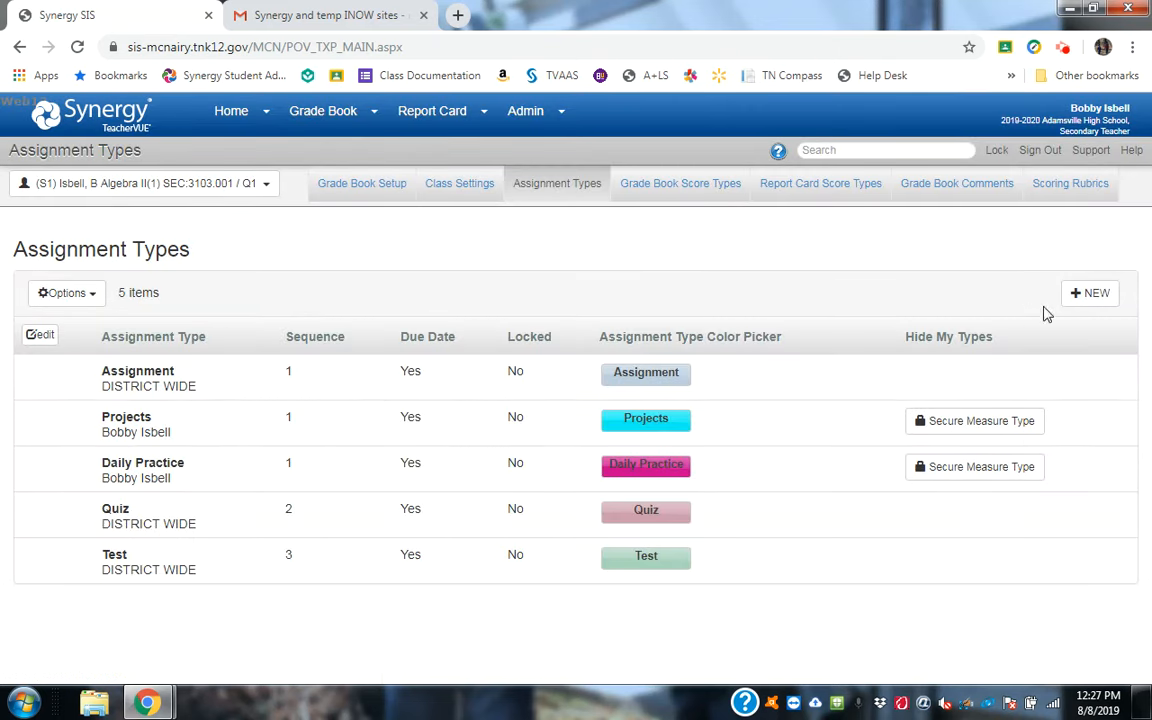
pyautogui.click(1097, 294)
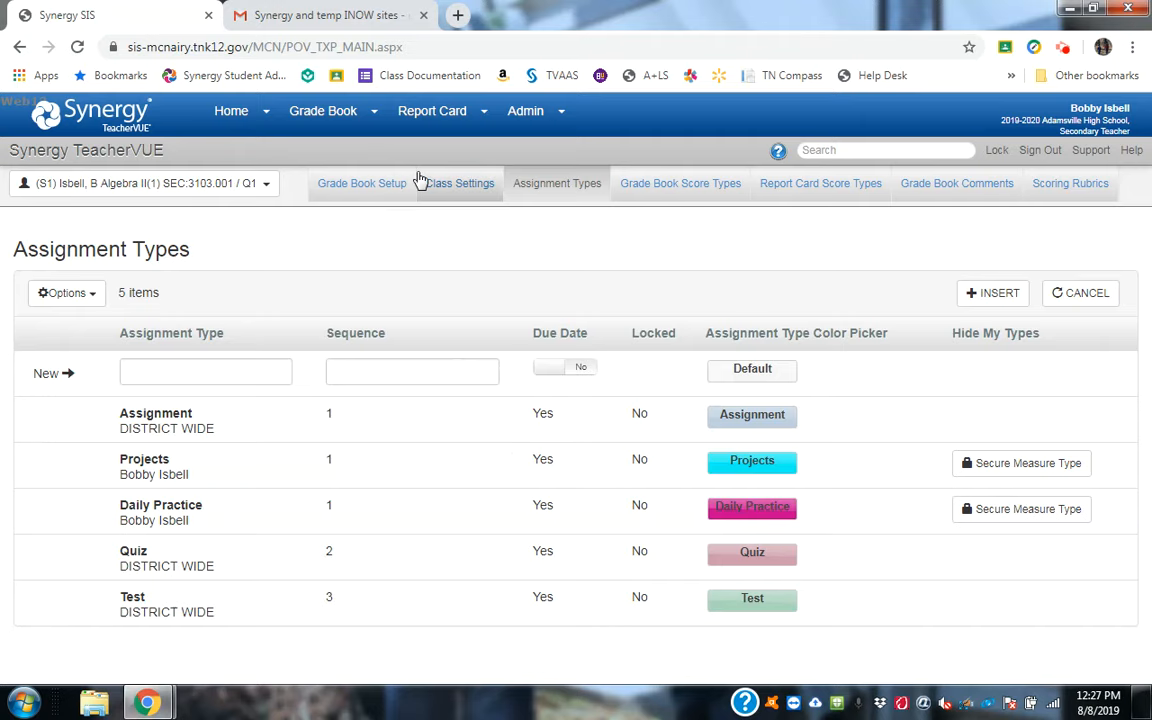
pyautogui.click(372, 187)
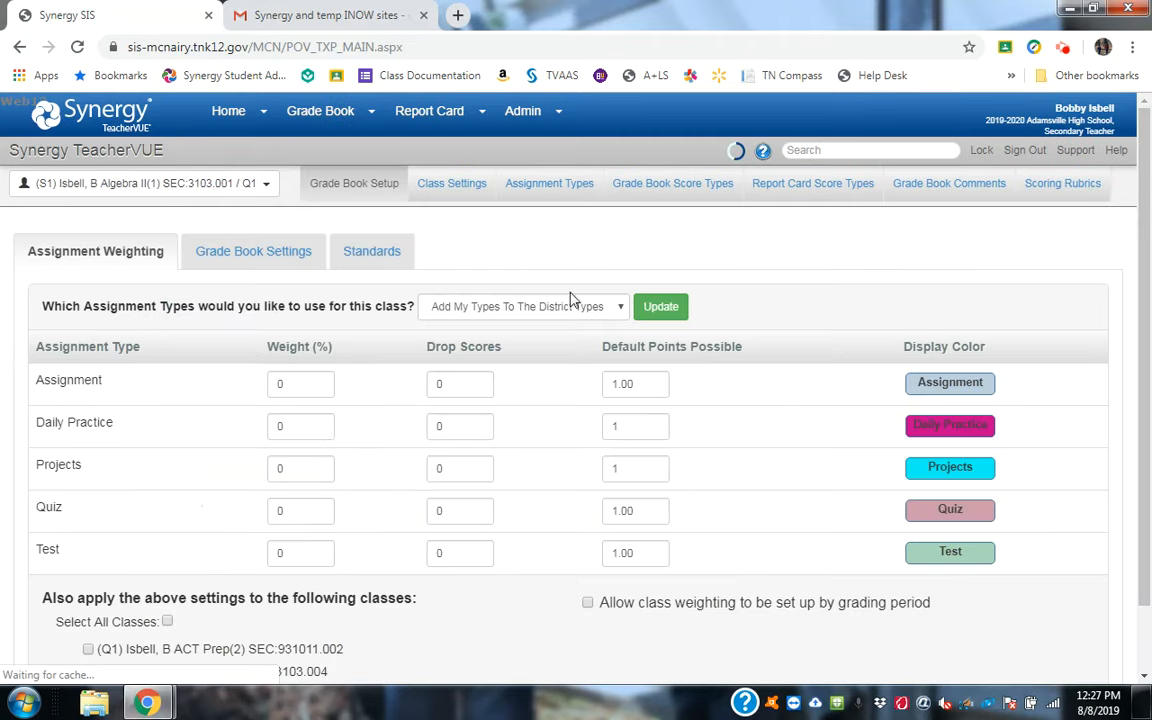
# - Set the Assignment type's weight to 20%, drop scores to 2 and default points possible to 10
pyautogui.click(299, 393)
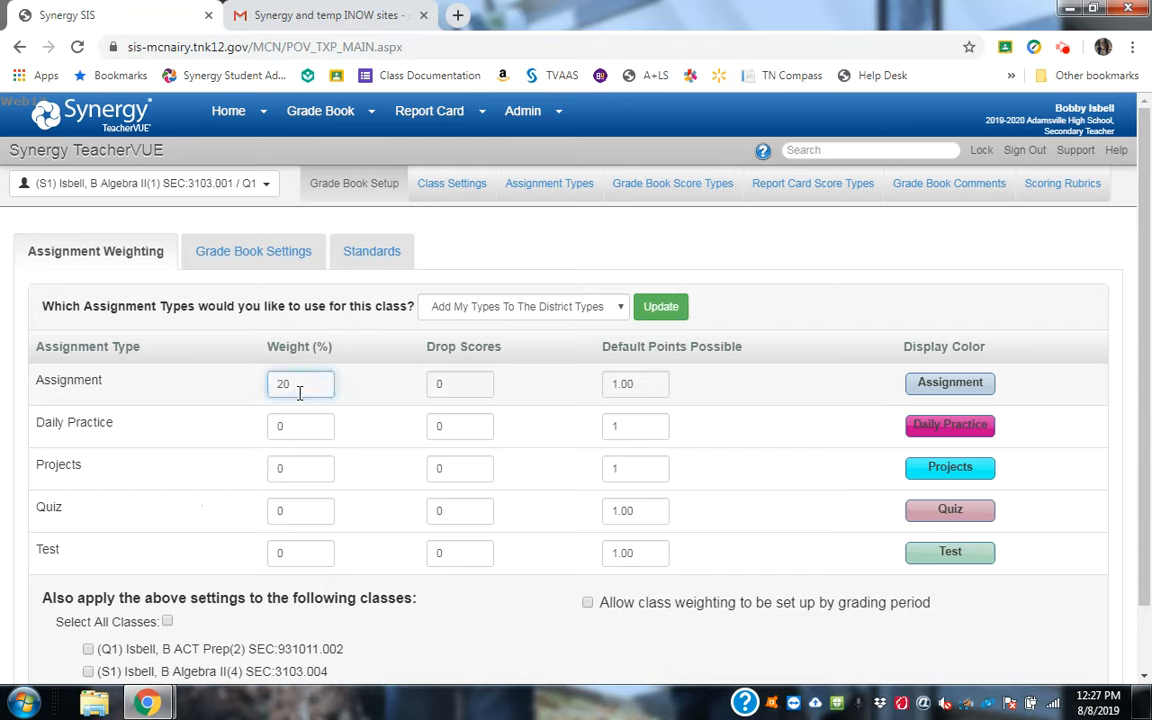
pyautogui.press('Tab')
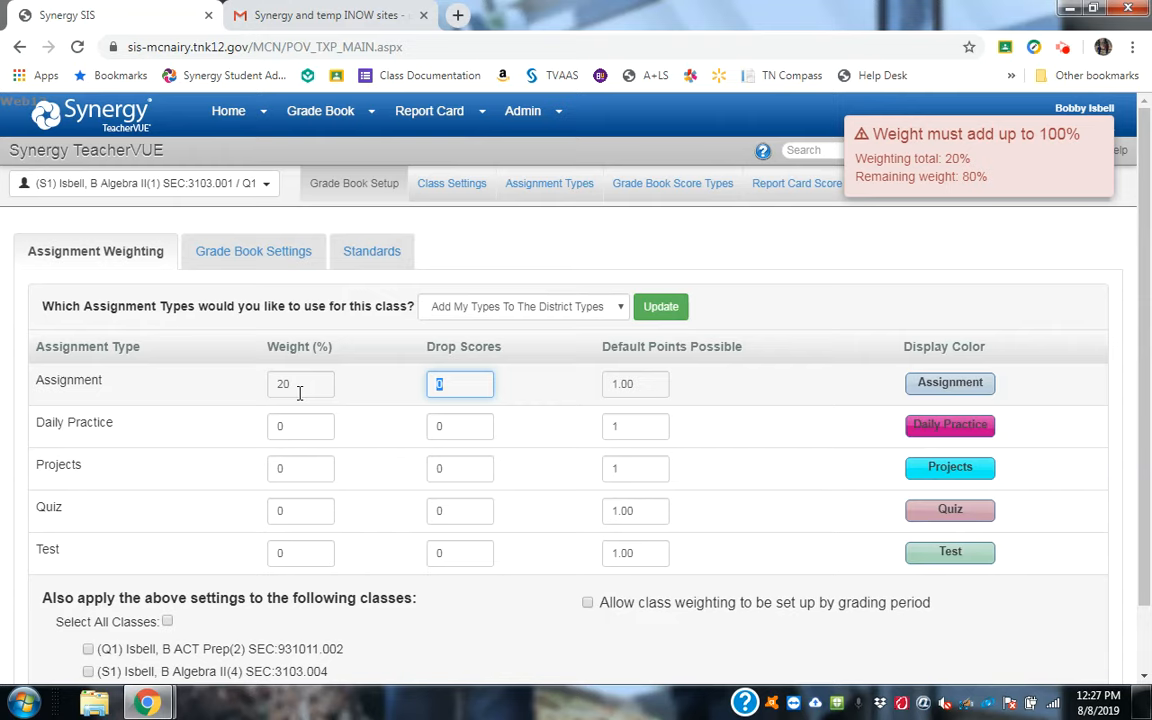
pyautogui.press('Tab')
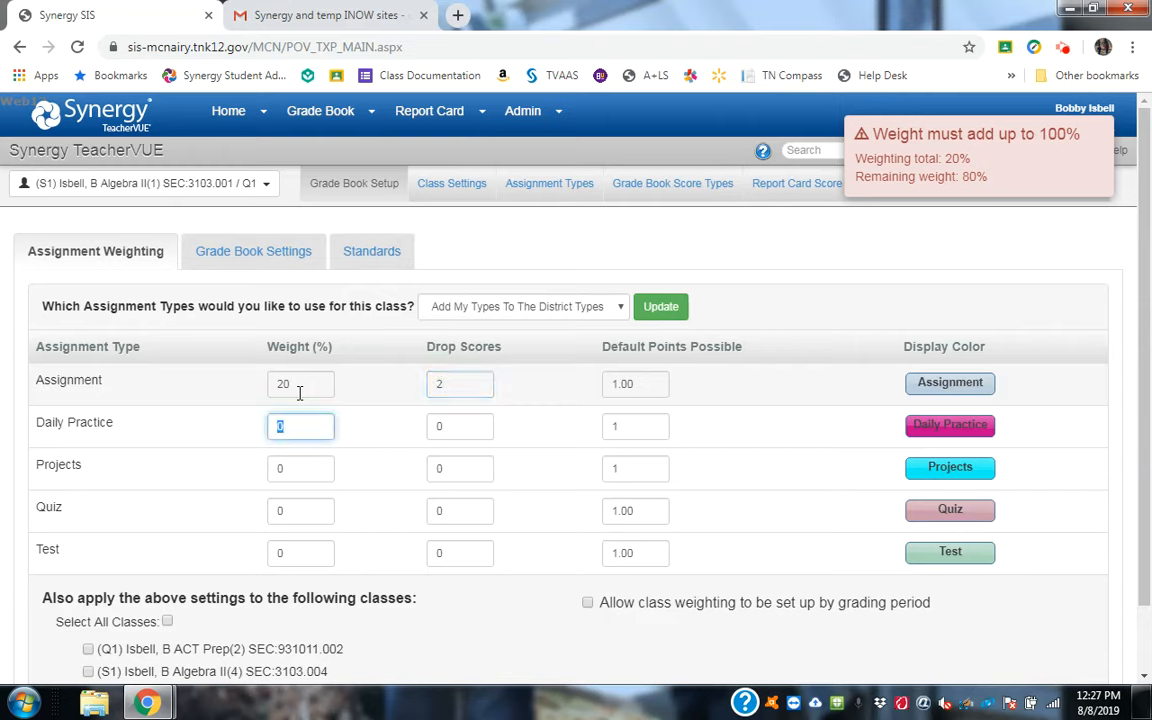
pyautogui.hotkey('shift', 'Tab')
pyautogui.write('10')
pyautogui.press('Tab')
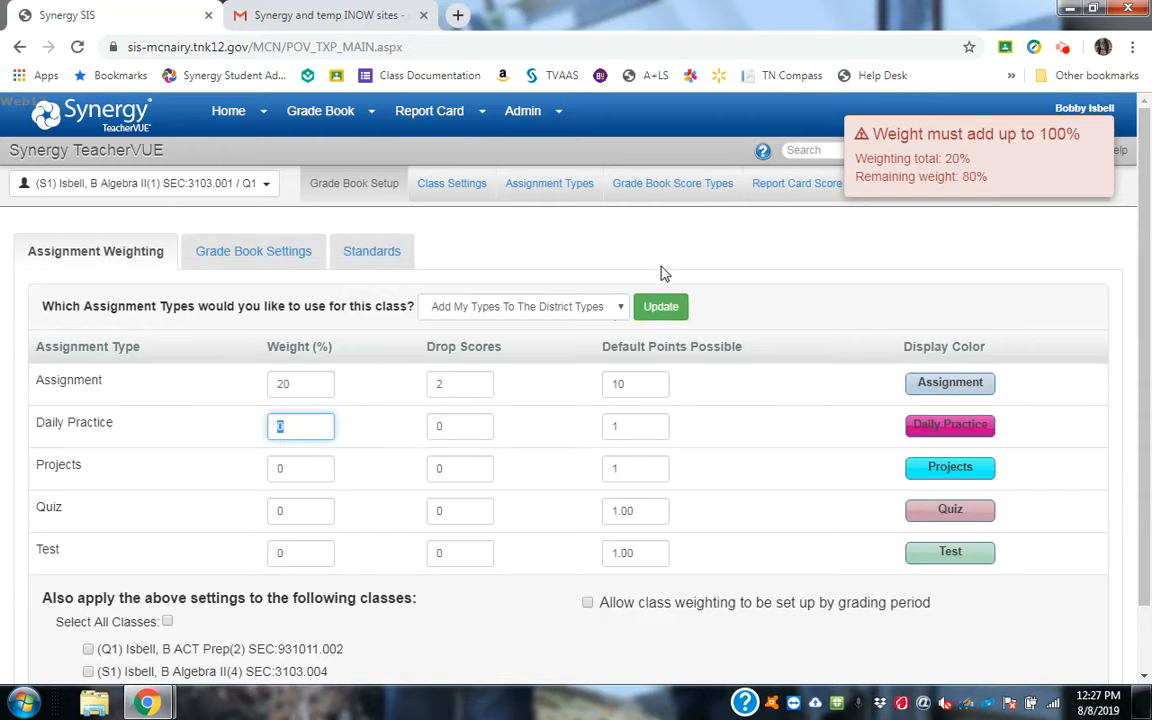
# - Set the Daily Practice type's weight to 15%, drop scores to 2 and default points possible to 10
pyautogui.write('15')
pyautogui.press('Tab')
pyautogui.press('Tab')
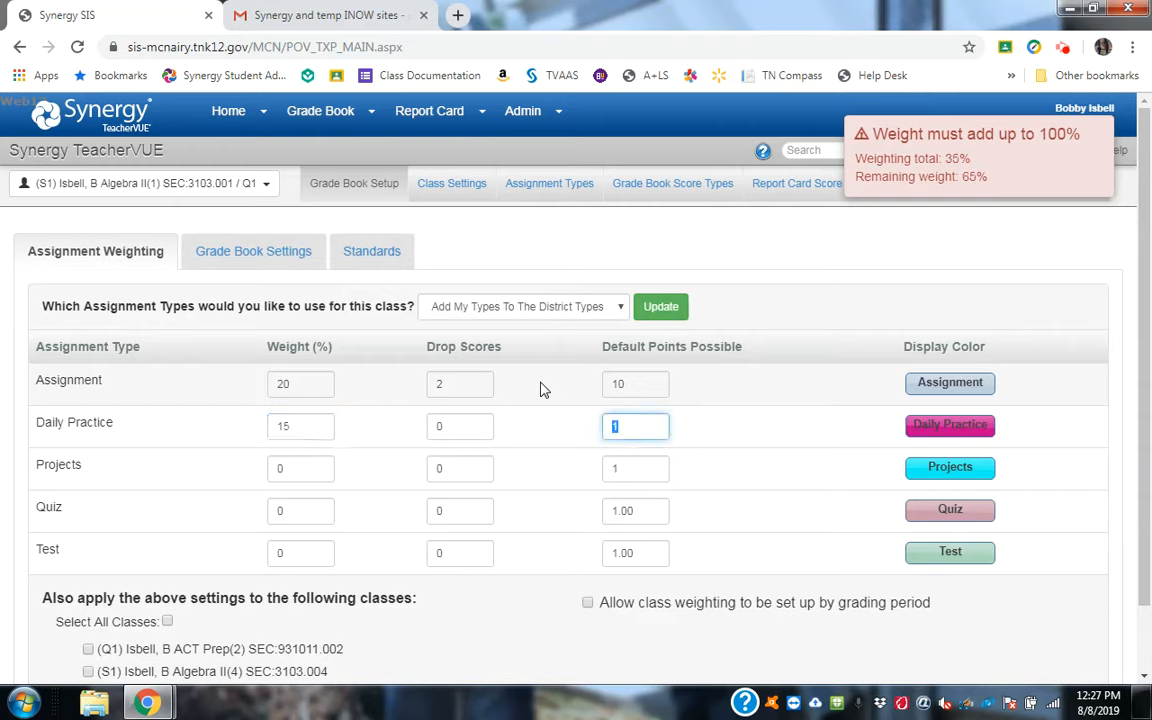
pyautogui.hotkey('shift', 'Tab')
pyautogui.write('2')
pyautogui.press('Tab')
pyautogui.press('Tab')
pyautogui.press('Tab')
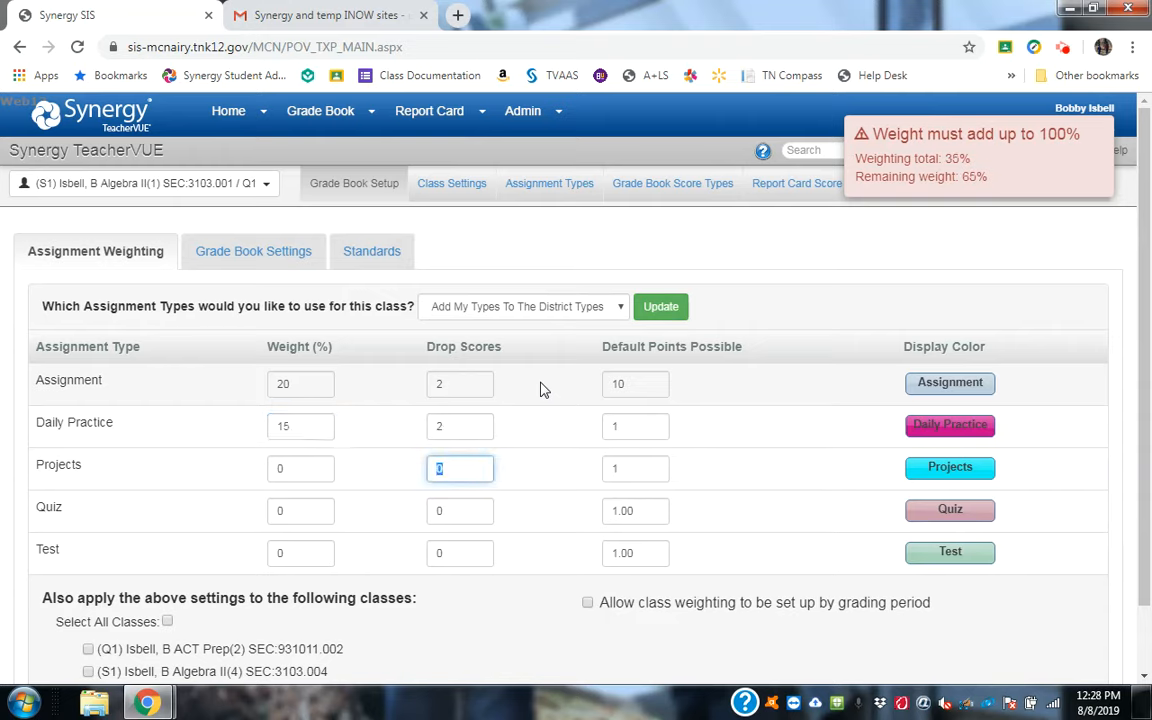
pyautogui.hotkey('shift', 'Tab')
pyautogui.hotkey('shift', 'Tab')
pyautogui.write('10')
pyautogui.press('Tab')
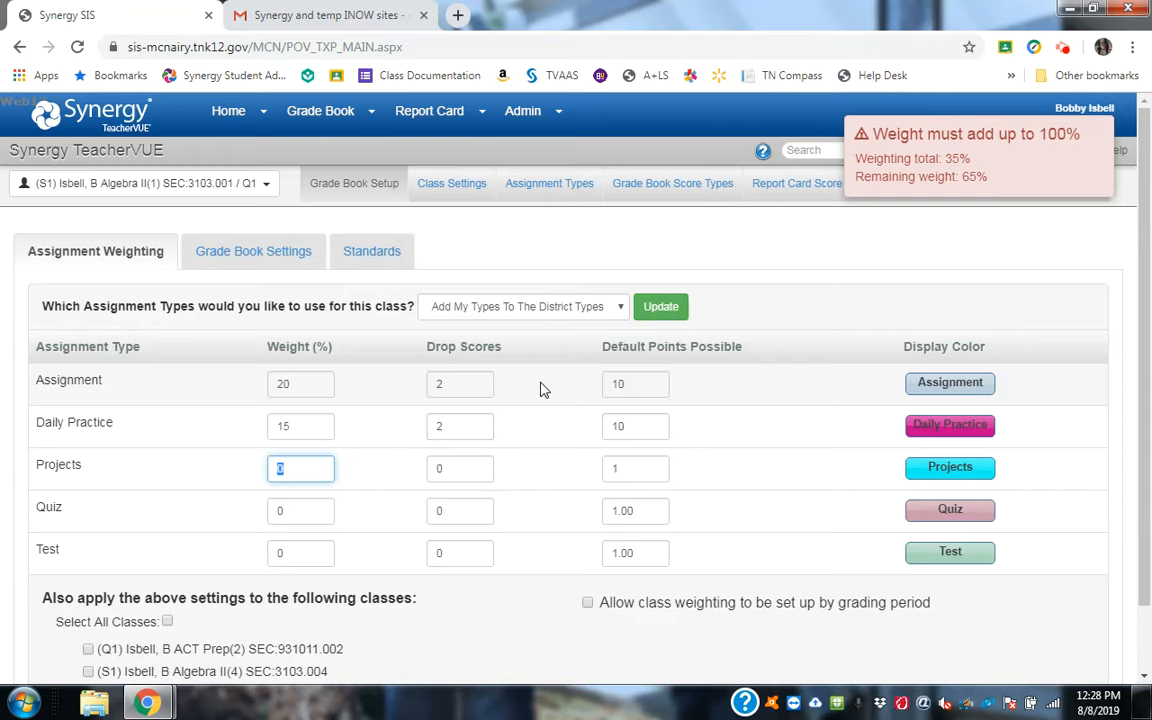
# - Set the Projects type's weight to 5% and default points possible to 100
pyautogui.press('Tab')
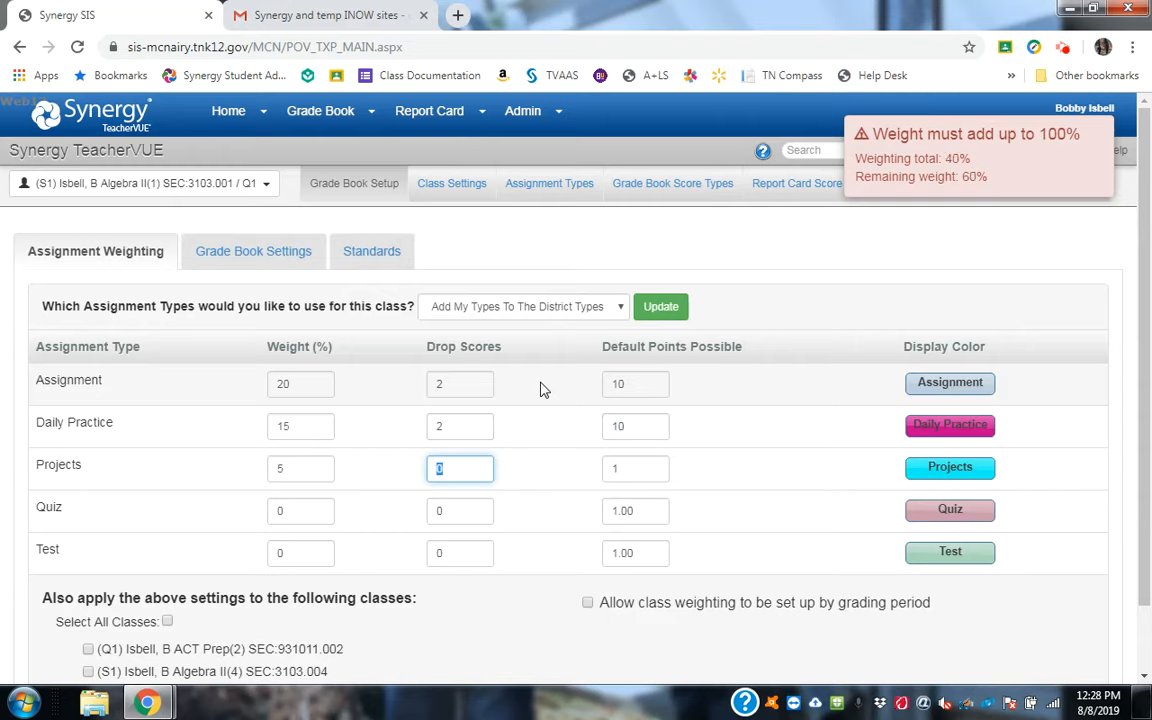
pyautogui.press('Tab')
pyautogui.write('100')
pyautogui.press('Tab')
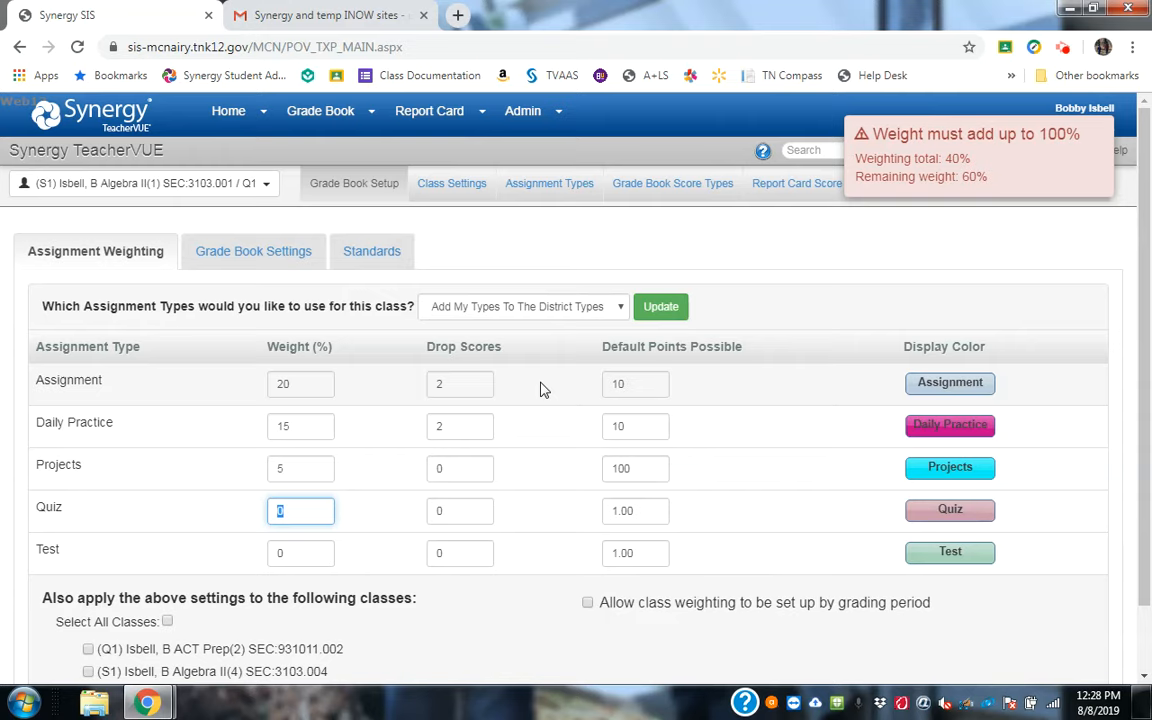
# - Set the Quiz type's weight to 25%, drop scores to 1 and default points possible to 100
pyautogui.write('250')
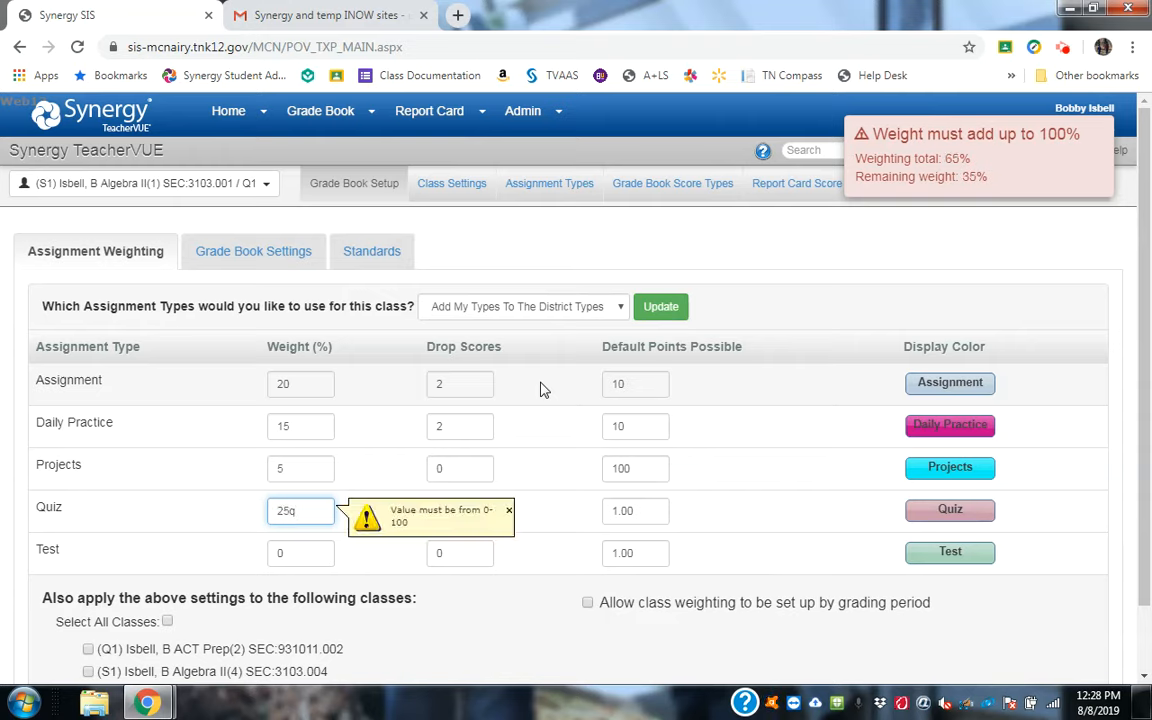
pyautogui.press('Tab')
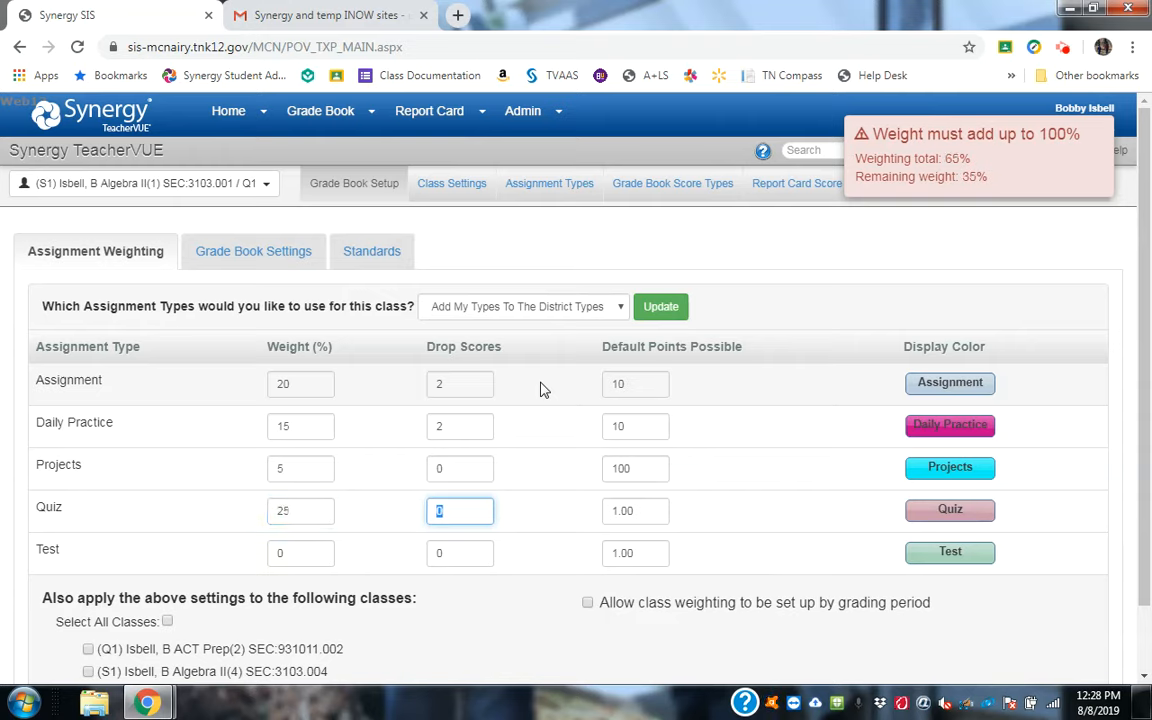
pyautogui.press('Tab')
pyautogui.write('100')
pyautogui.press('Tab')
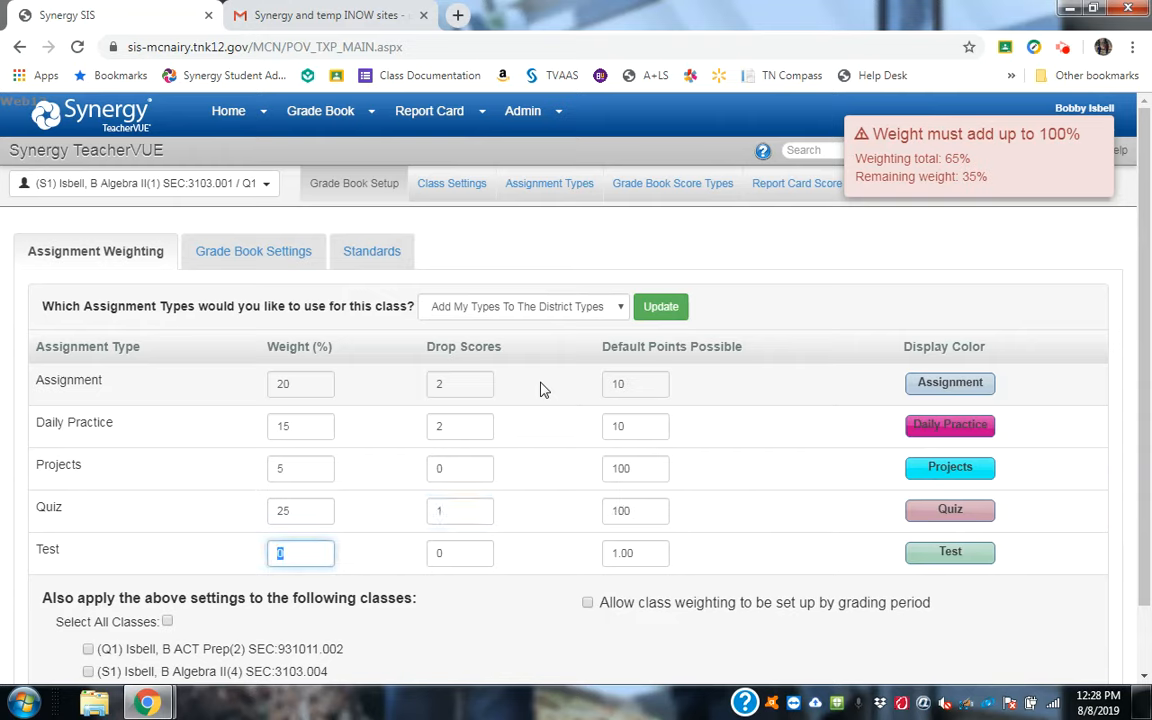
# - Set the Test type's weight to 35% and default points possible to 100, and save the weighting
pyautogui.write('35')
pyautogui.press('Tab')
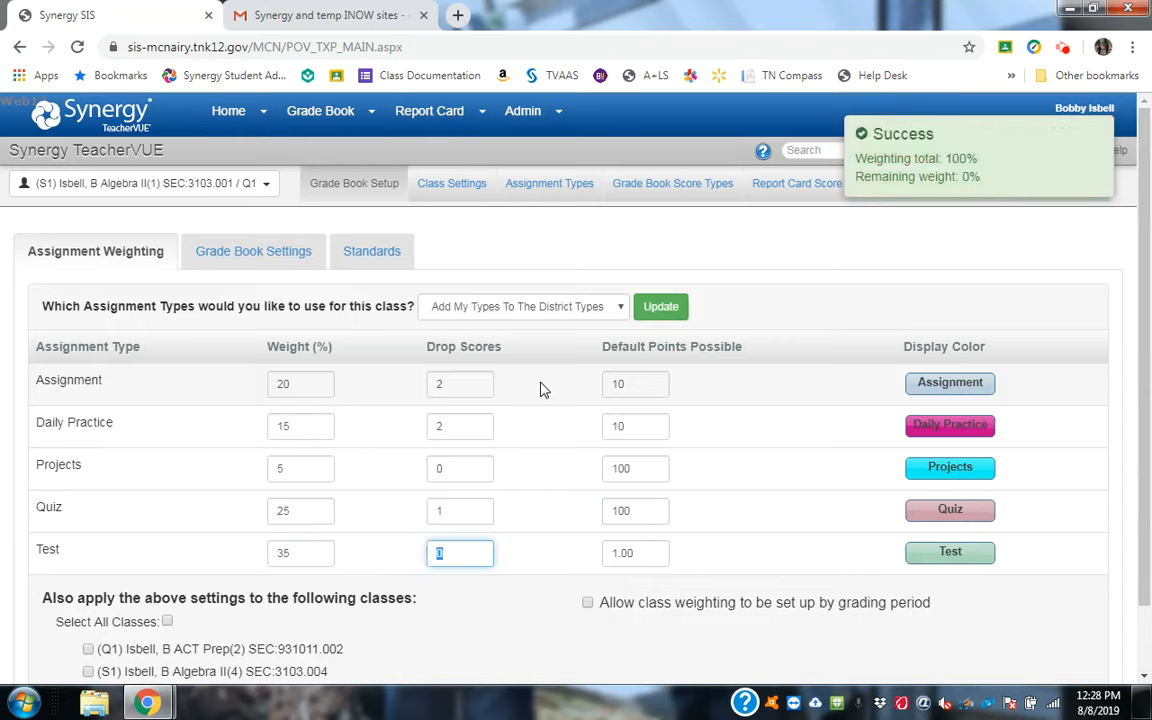
pyautogui.press('Tab')
pyautogui.write('100')
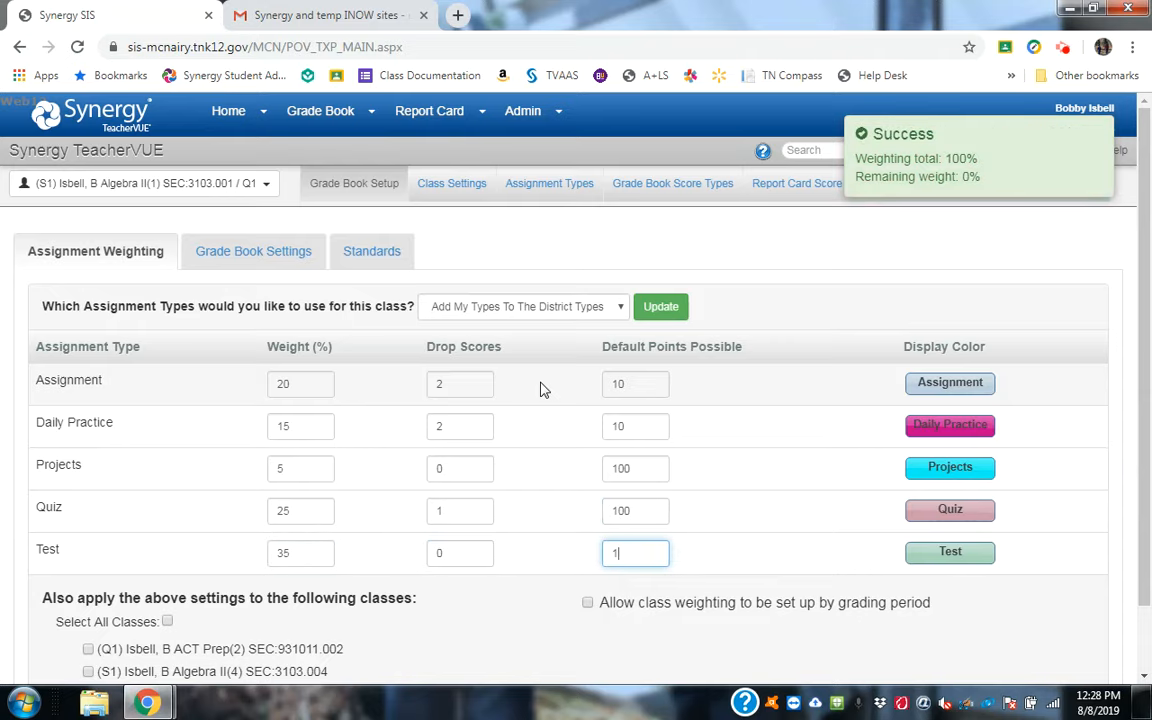
pyautogui.click(660, 307)
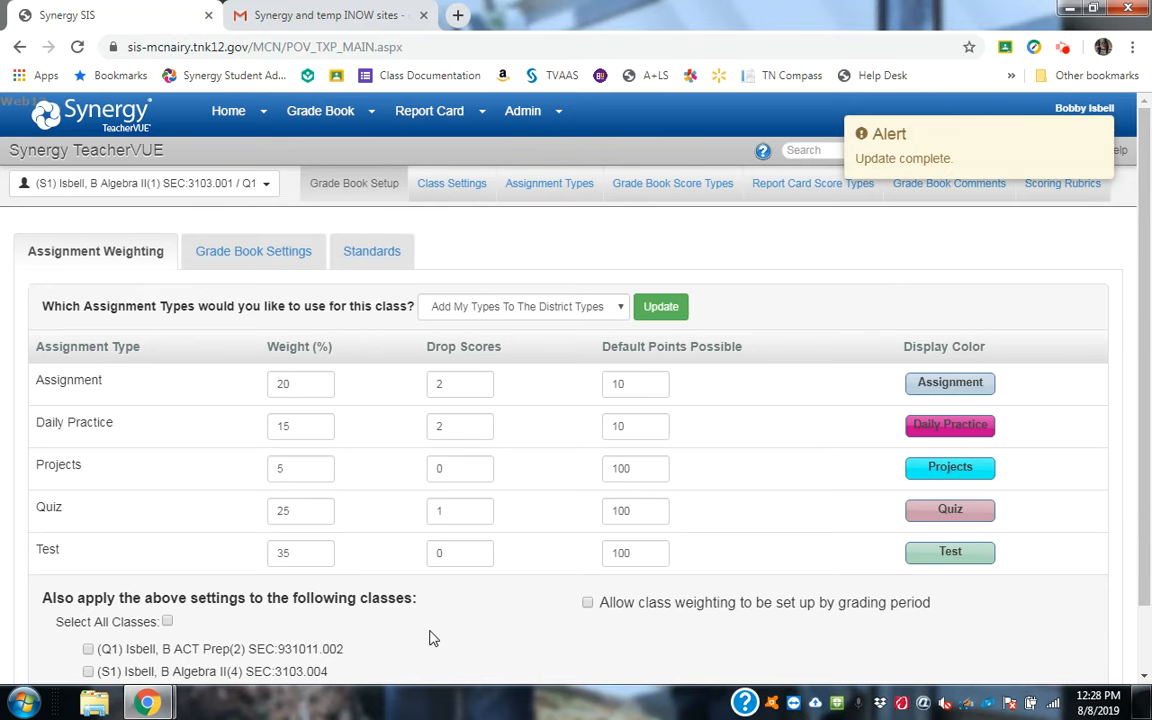
# - Apply the same weighting settings to the Algebra II(4) class, section 3103.004, and save the update
pyautogui.scroll(-1, 432, 637)
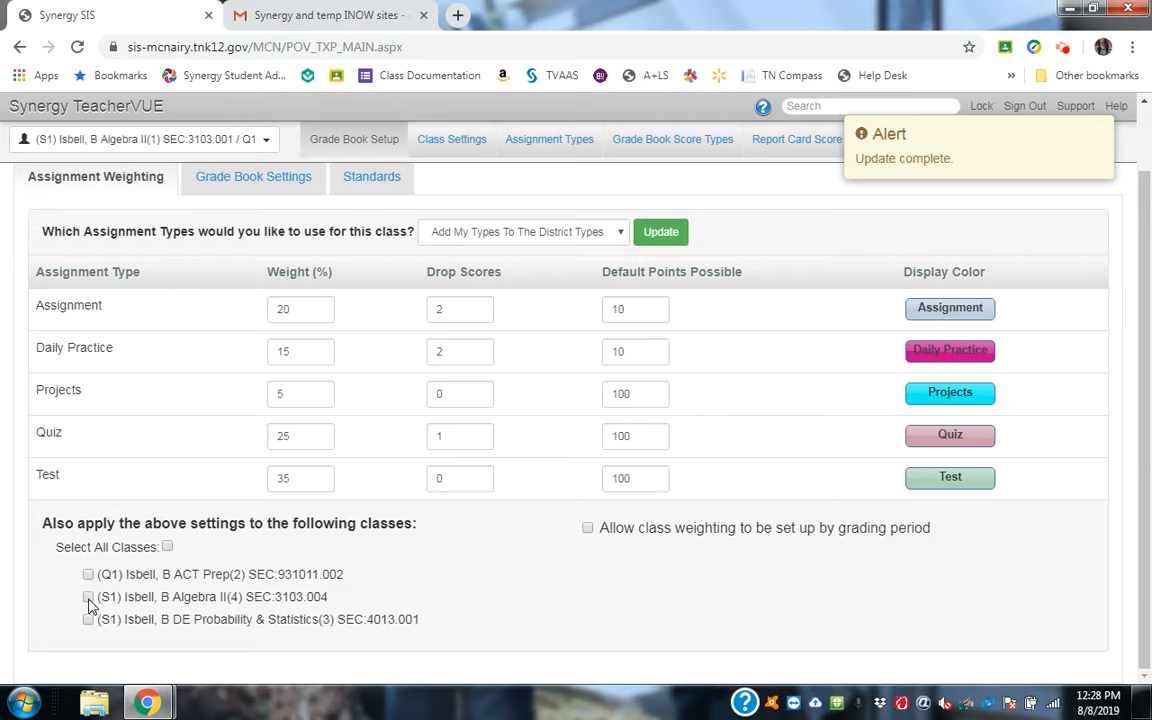
pyautogui.click(88, 598)
pyautogui.click(88, 597)
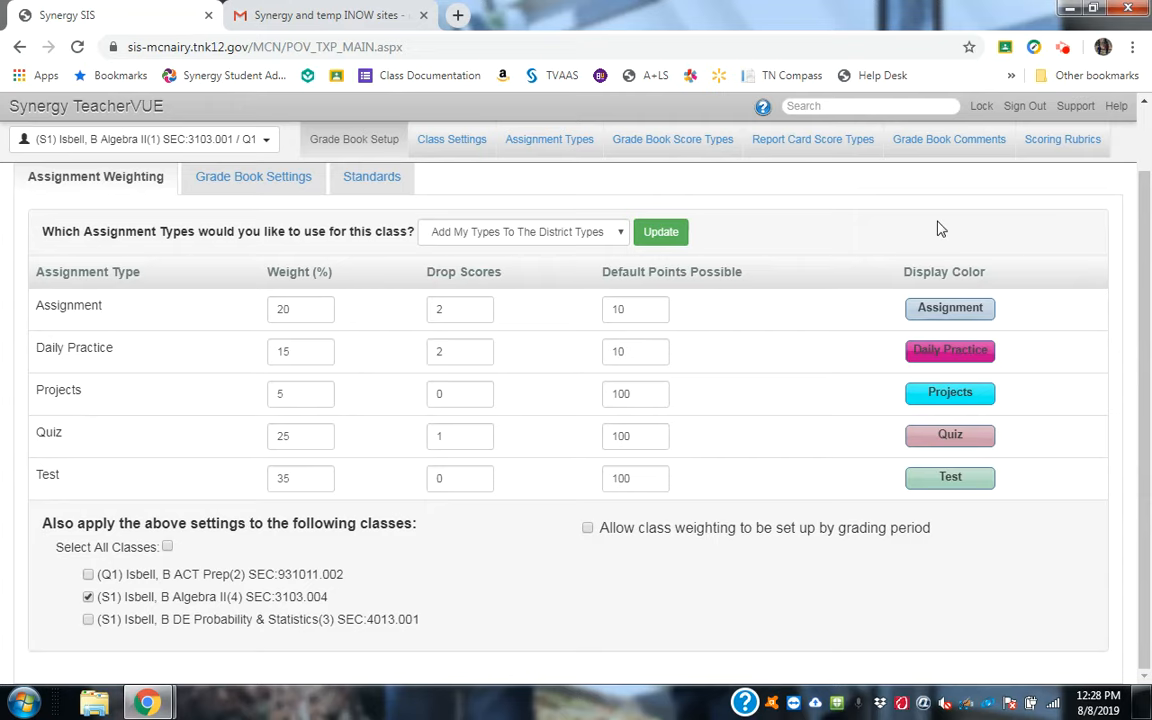
pyautogui.scroll(1, 930, 191)
pyautogui.scroll(1, 930, 191)
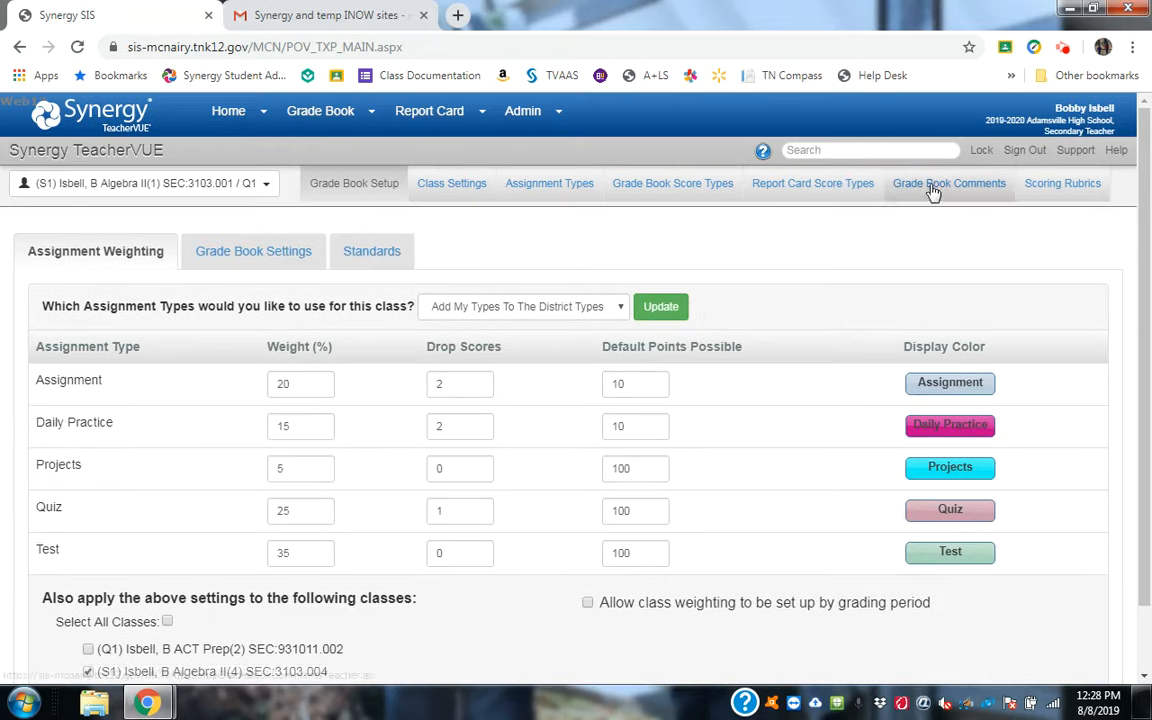
pyautogui.click(666, 309)
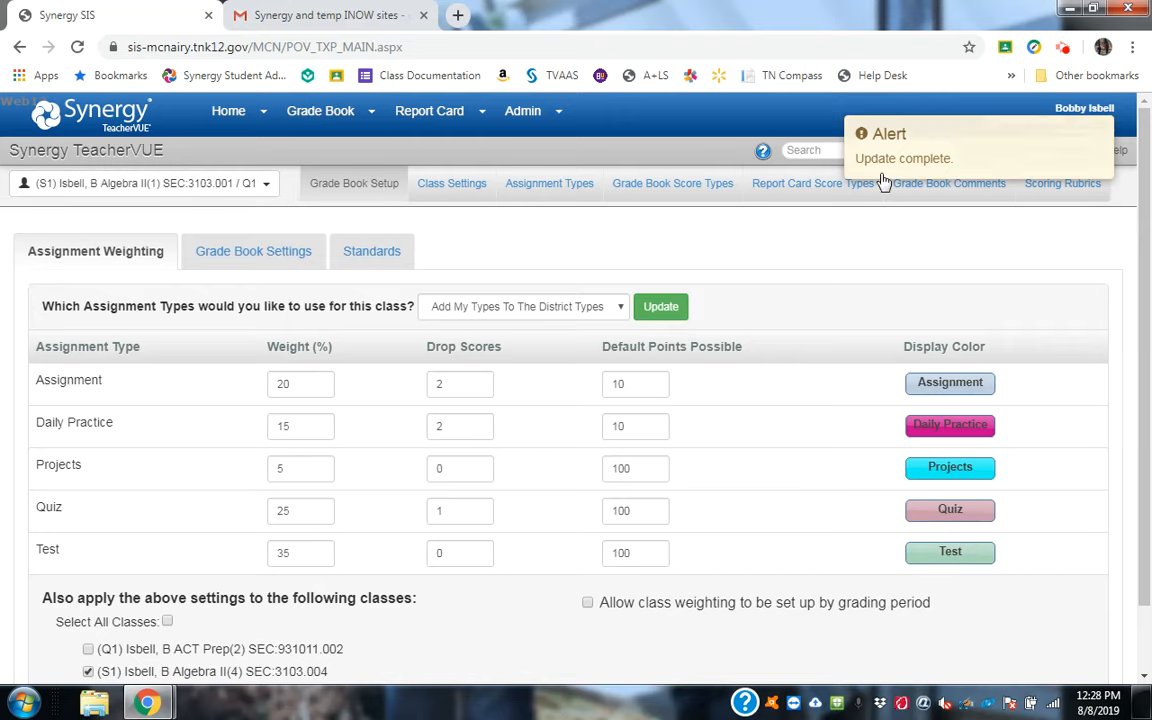
# - Switch the class focus to period 3 DE Probability & Statistics and open its Assignment Types page
pyautogui.click(268, 185)
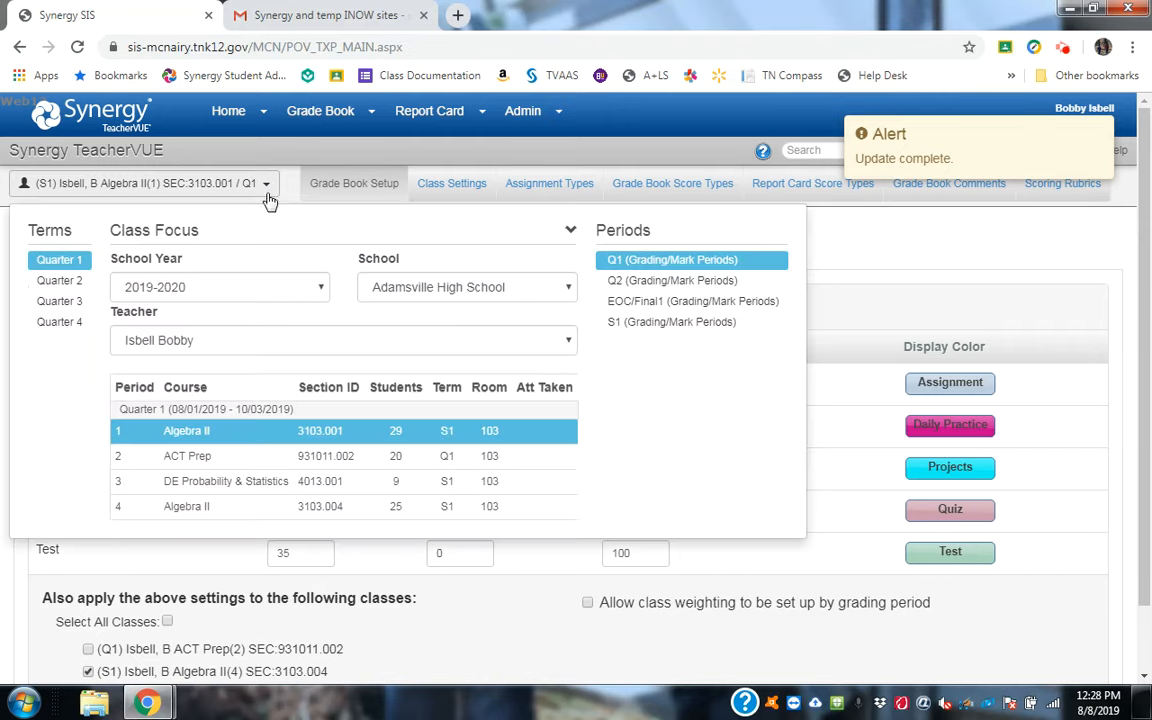
pyautogui.click(192, 484)
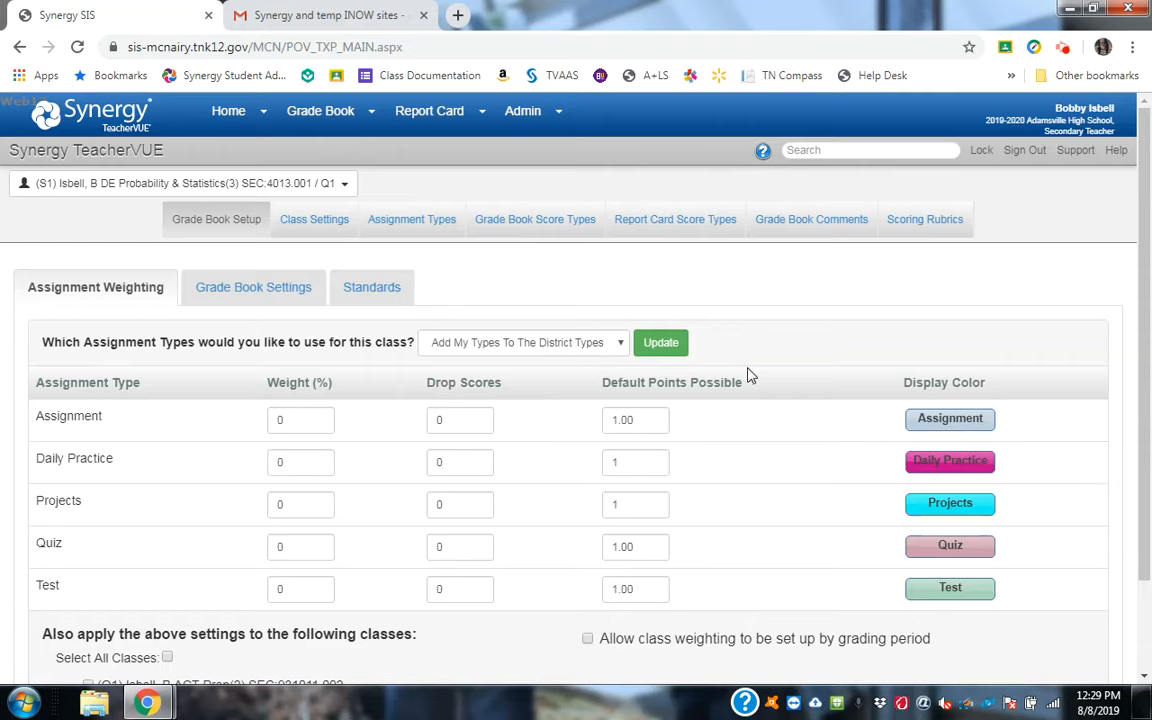
pyautogui.click(449, 223)
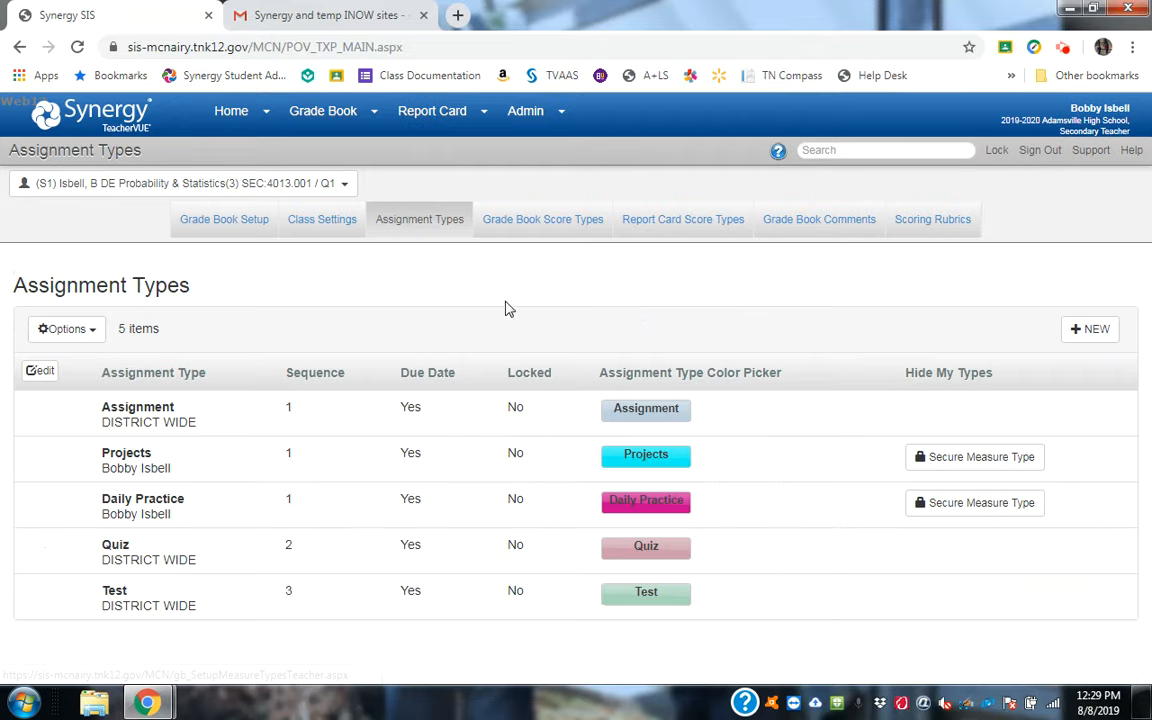
# - Start a new assignment type named Final Exam with sequence 4 and Due Date set to Yes
pyautogui.click(1110, 336)
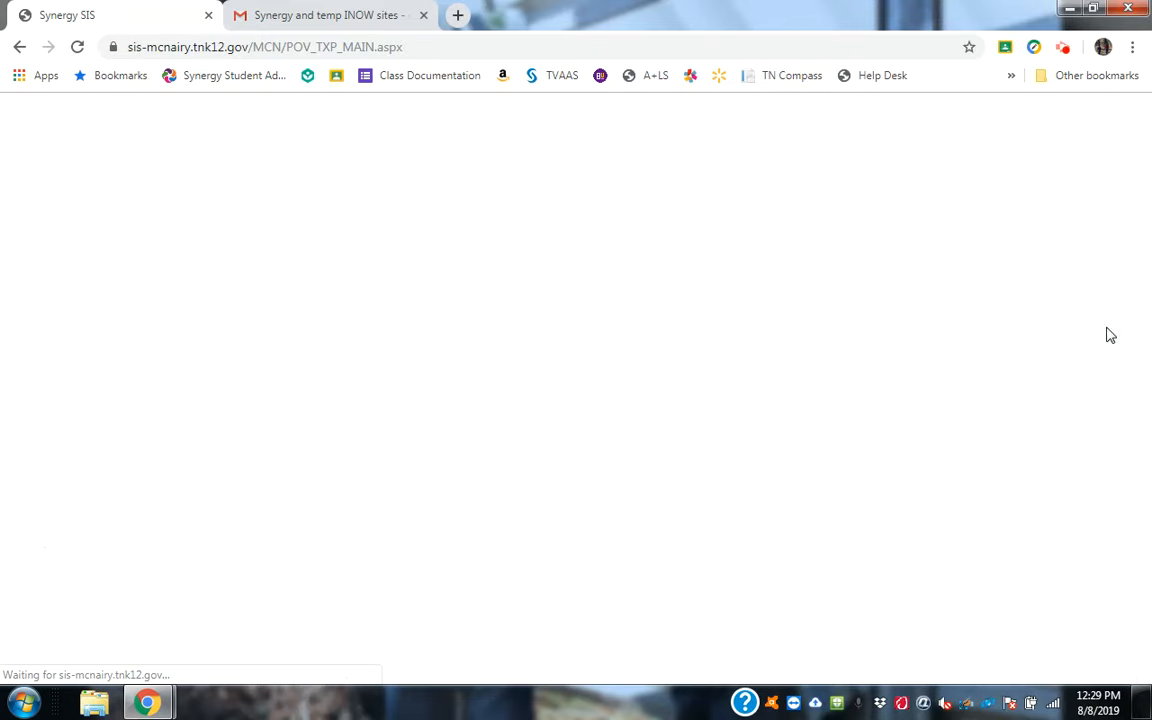
pyautogui.click(252, 407)
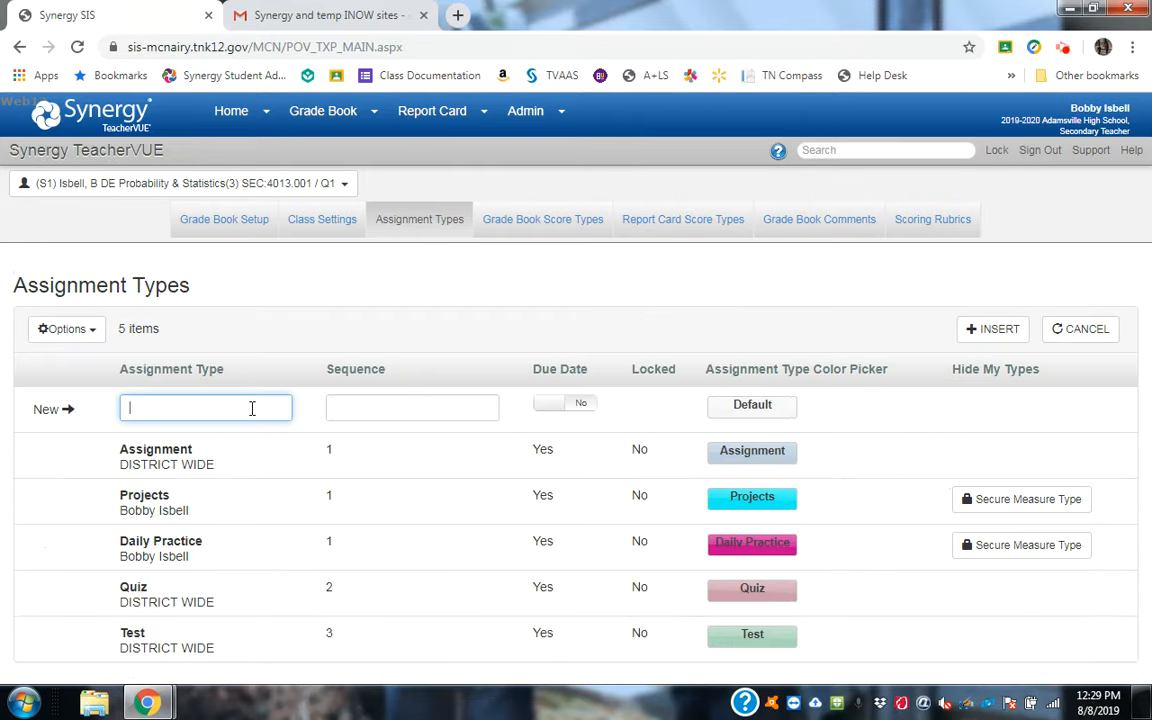
pyautogui.write('Final Exam')
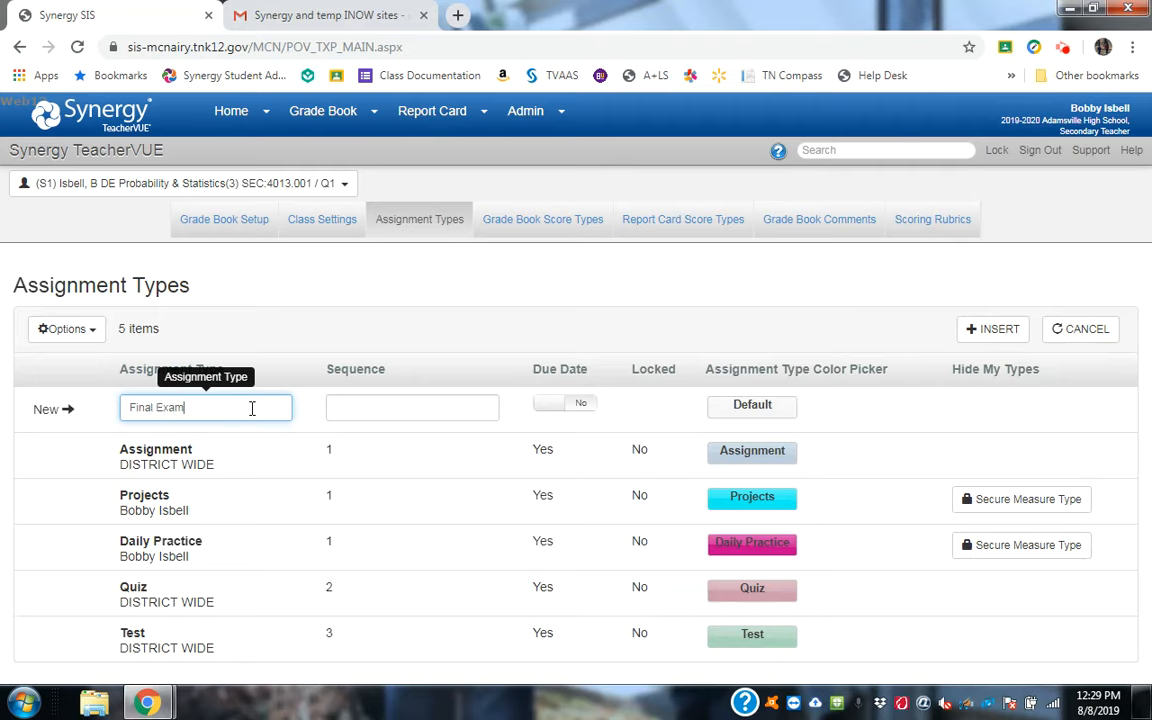
pyautogui.press('Tab')
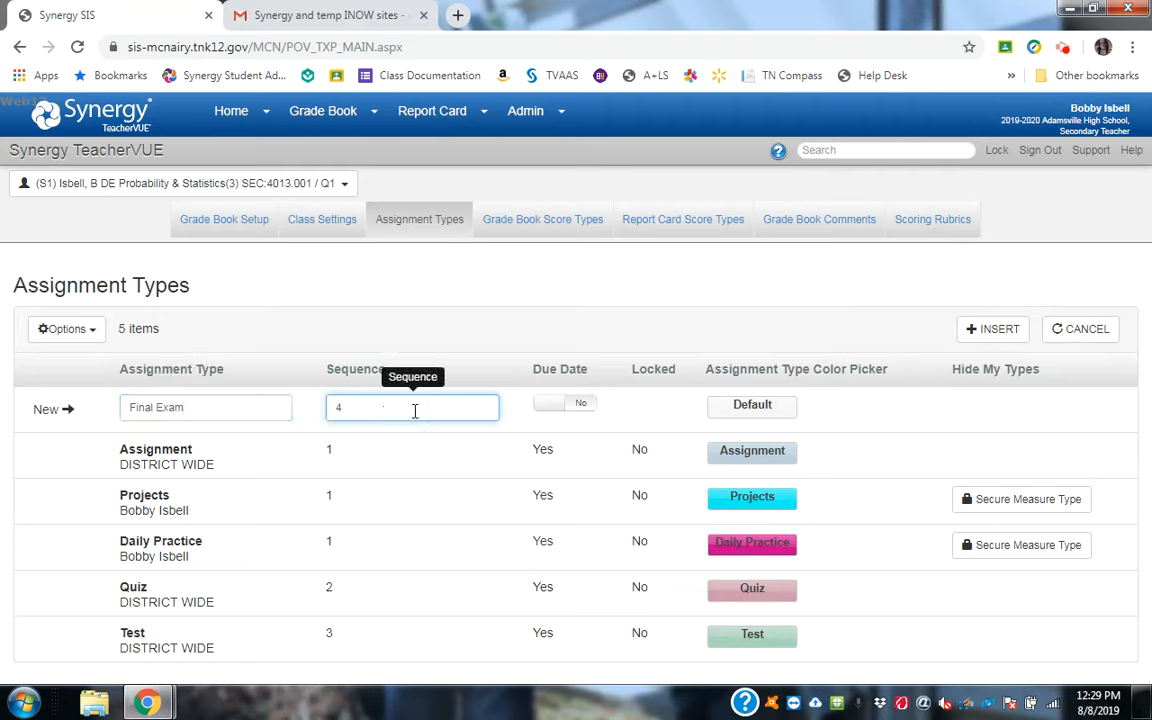
pyautogui.click(563, 405)
# - Give the Final Exam type a custom orange color with full red, medium green and no blue, and insert it
pyautogui.click(775, 412)
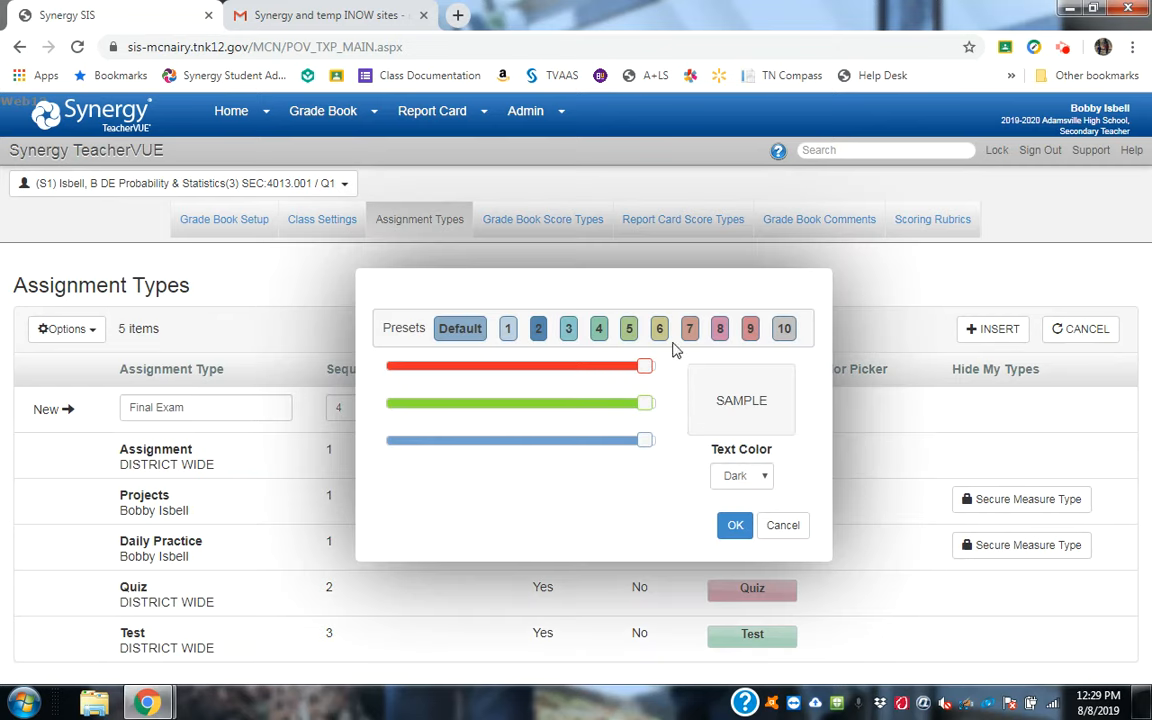
pyautogui.click(752, 336)
pyautogui.moveTo(532, 441); pyautogui.dragTo(390, 441)
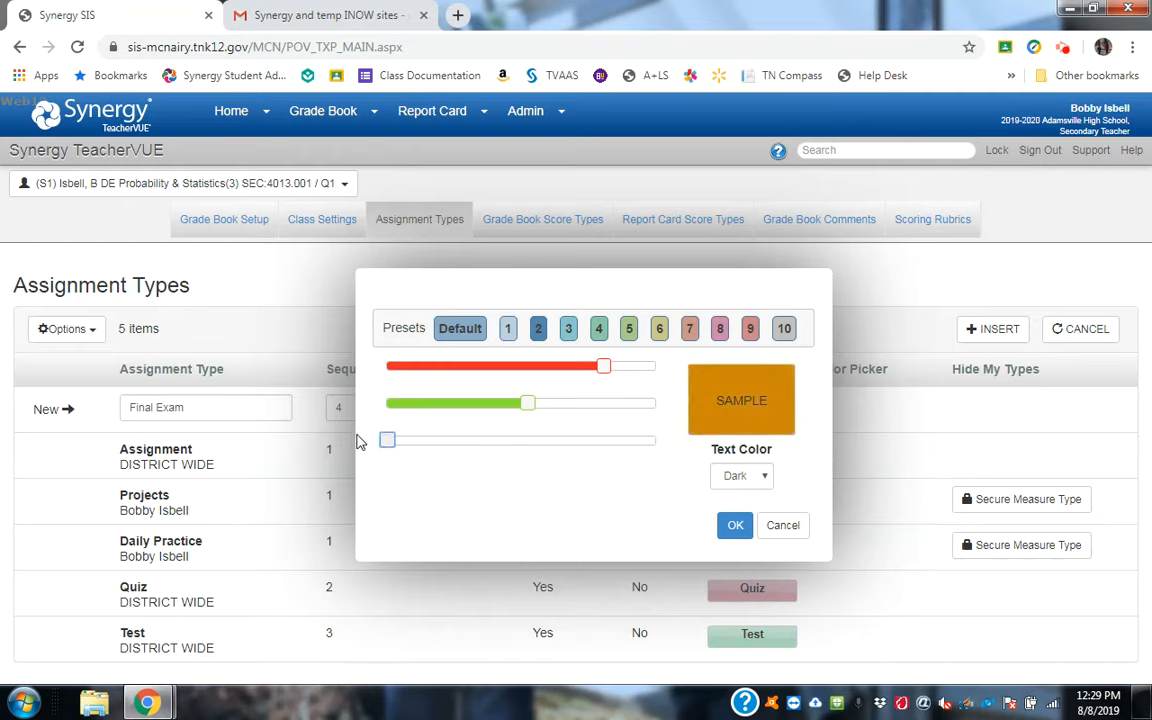
pyautogui.click(527, 404)
pyautogui.moveTo(527, 405)
pyautogui.mouseDown()
pyautogui.moveTo(503, 404)
pyautogui.moveTo(598, 404)
pyautogui.moveTo(545, 406)
pyautogui.mouseUp()
pyautogui.moveTo(604, 366); pyautogui.dragTo(660, 368)
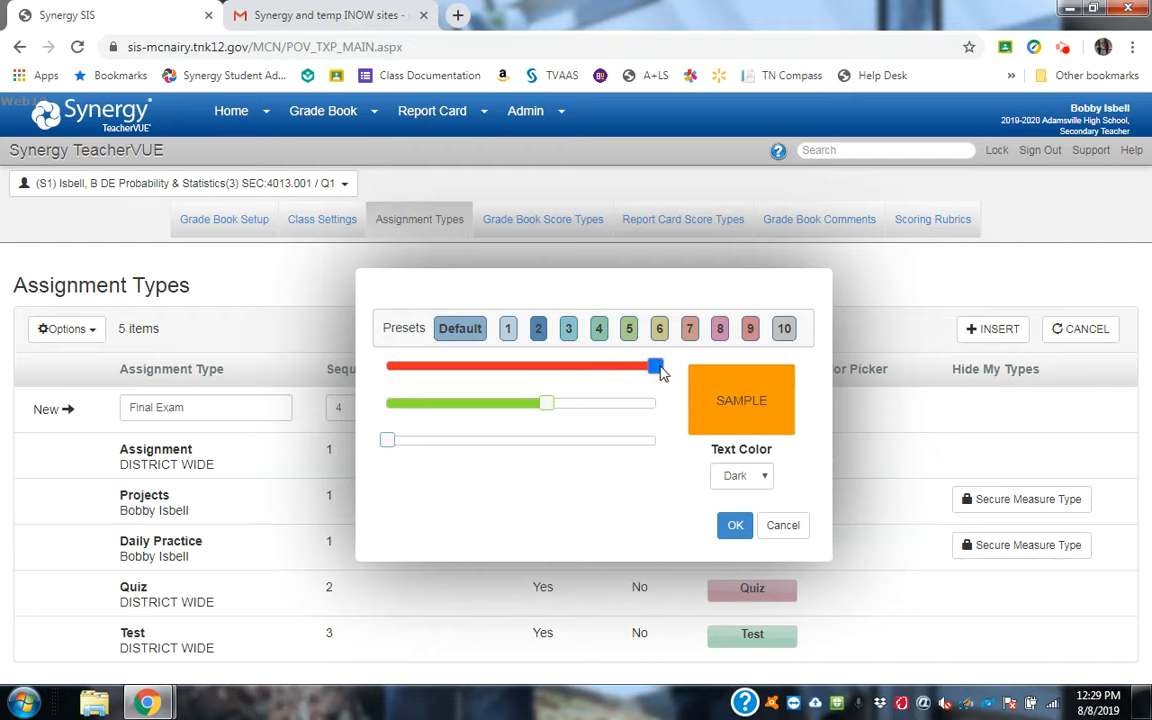
pyautogui.click(733, 525)
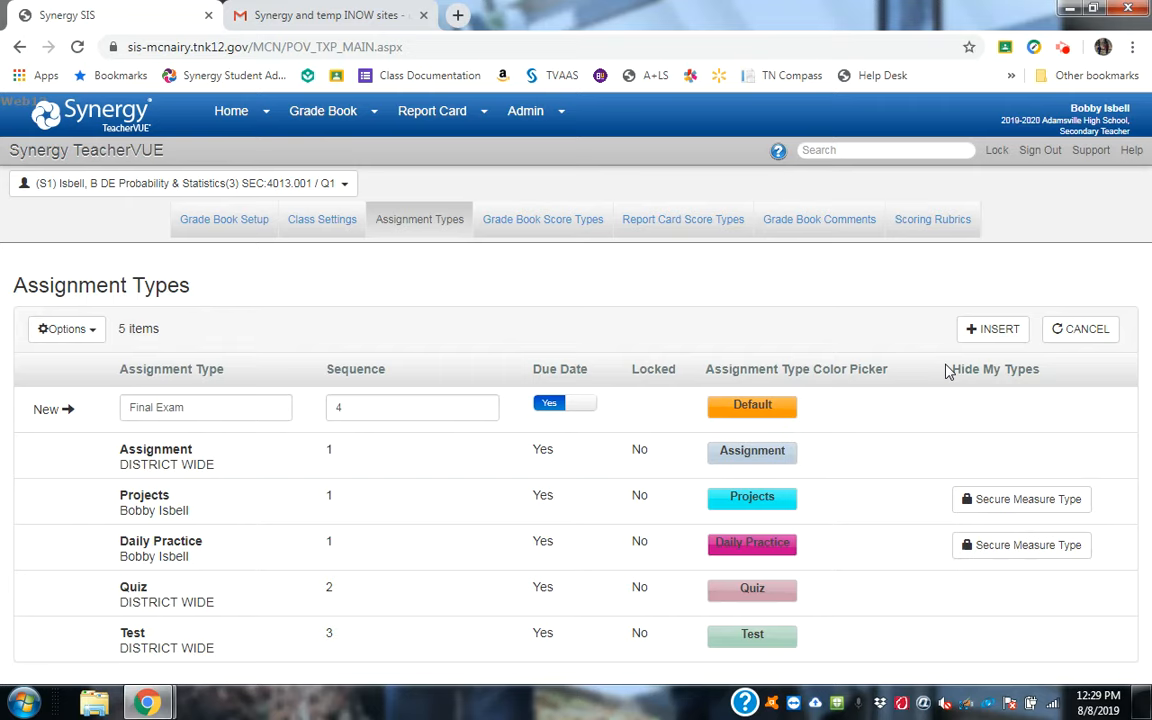
pyautogui.click(985, 330)
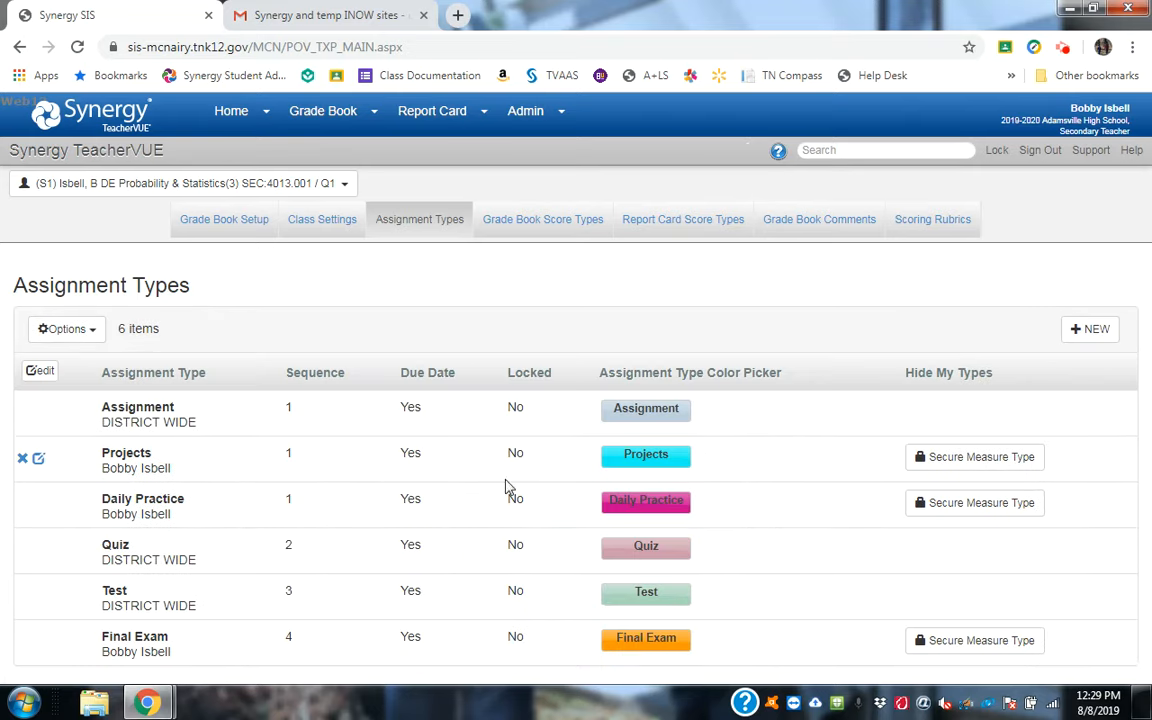
# - In the class's assignment weighting, set Final Exam to a weight of 25% and default points possible of 100
pyautogui.click(245, 216)
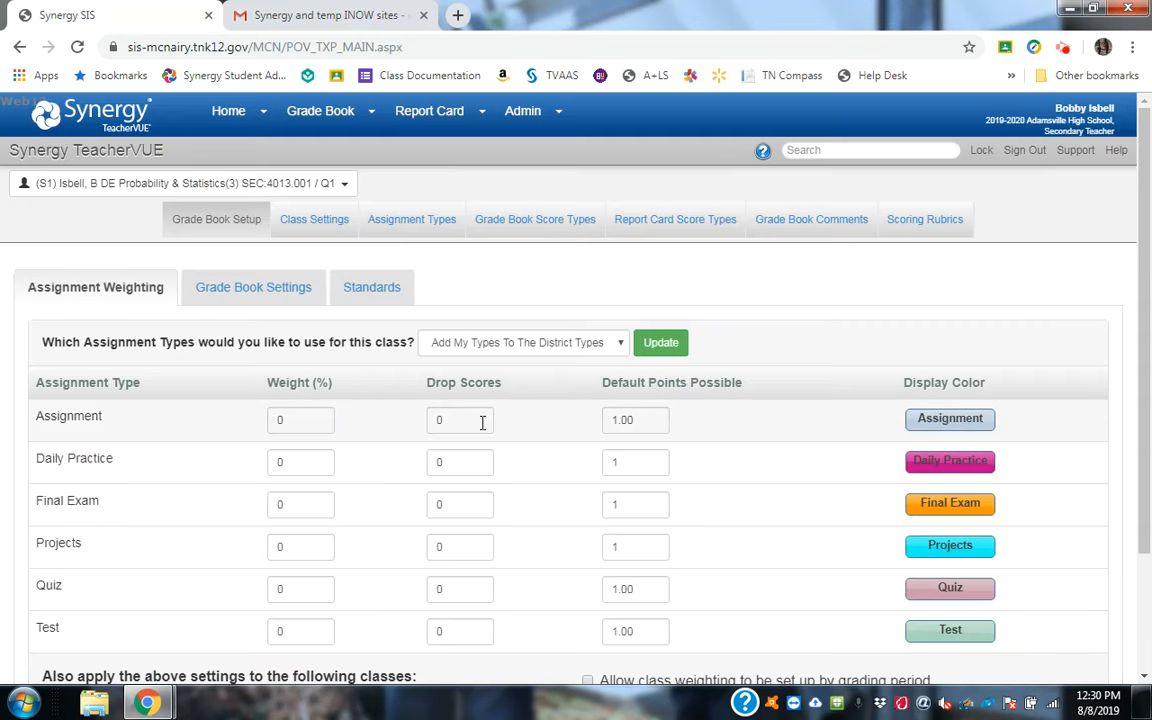
pyautogui.click(307, 510)
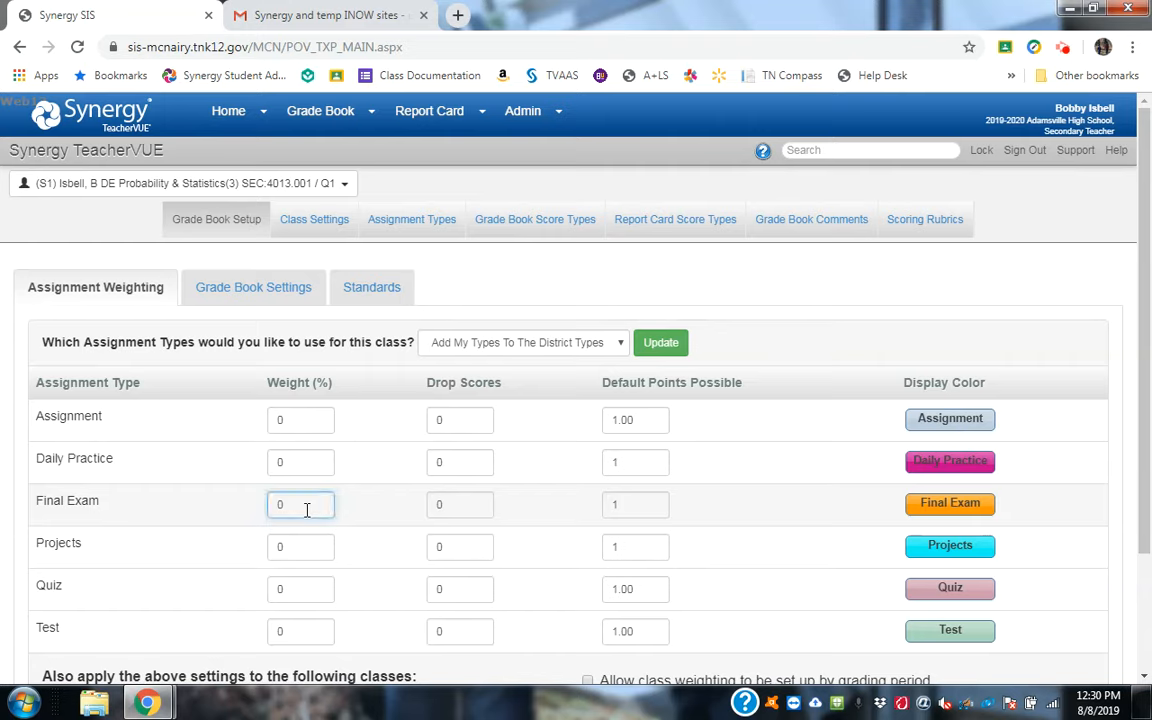
pyautogui.write('25')
pyautogui.press('Tab')
pyautogui.press('Tab')
pyautogui.write('100')
# - Give the Quiz assignment type a weight of 35%, 2 drop scores and 100 default points possible
pyautogui.press('Tab')
pyautogui.press('Tab')
pyautogui.press('Tab')
pyautogui.press('Tab')
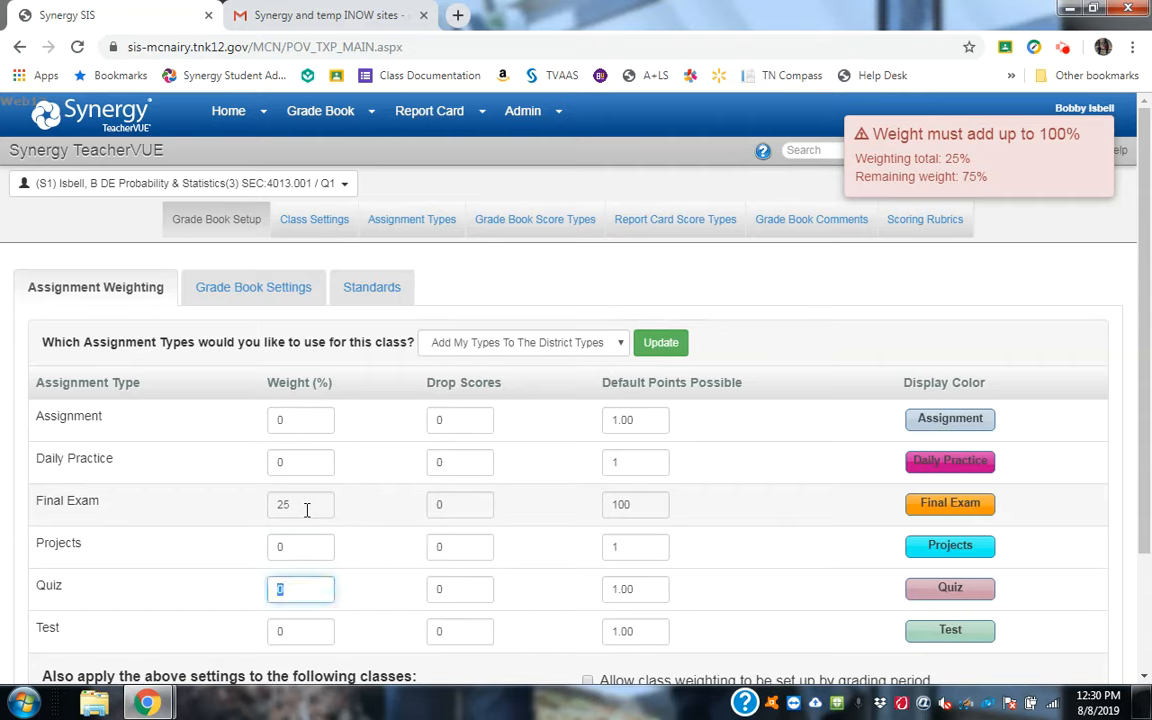
pyautogui.write('35')
pyautogui.press('Tab')
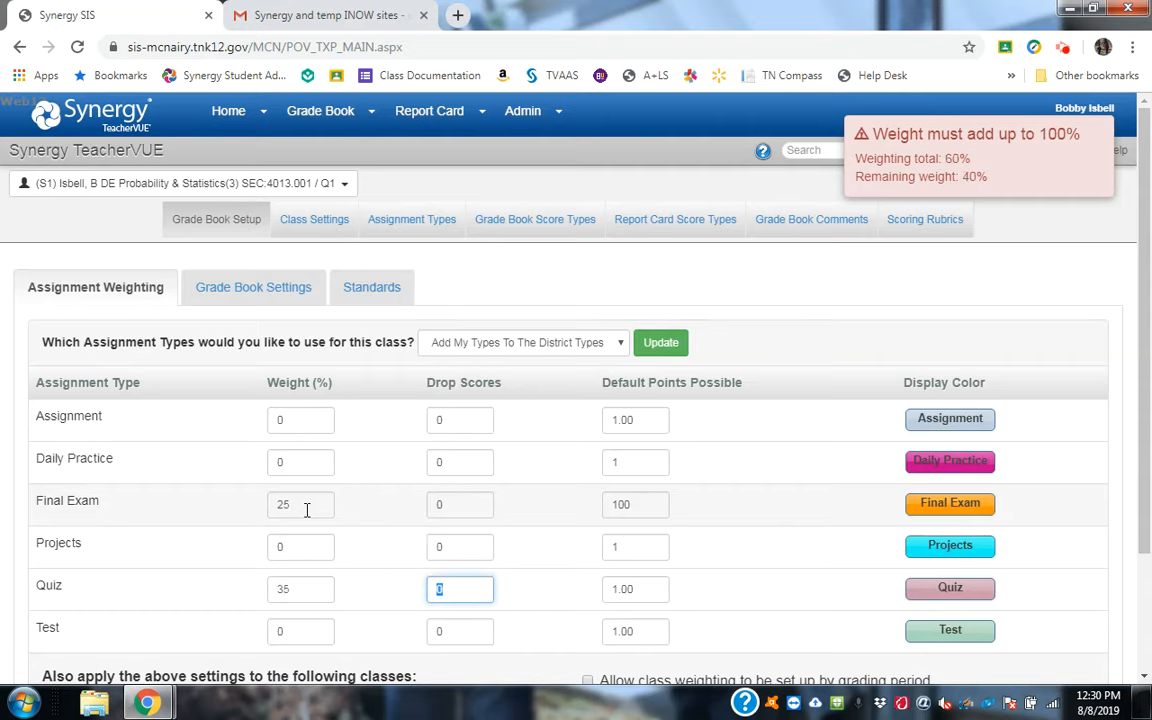
pyautogui.write('2')
pyautogui.press('Tab')
pyautogui.write('100')
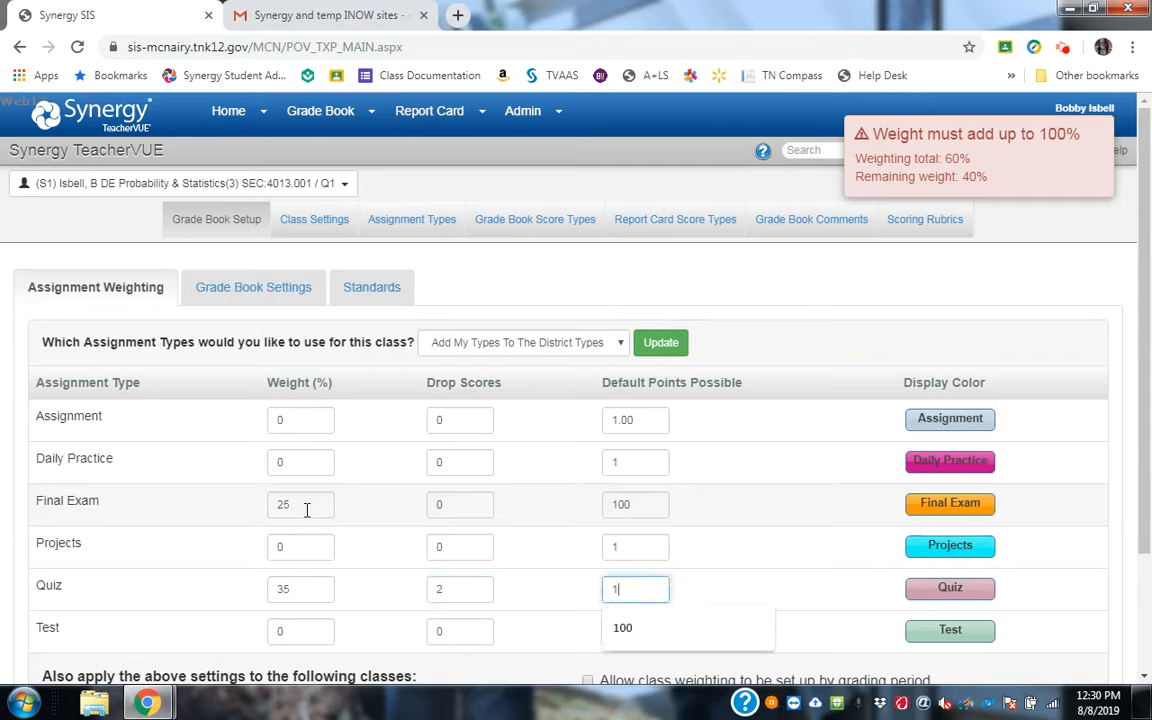
pyautogui.press('Tab')
# - Change the number of drop scores for the Quiz type to 1
pyautogui.hotkey('shift', 'Tab')
pyautogui.hotkey('shift', 'Tab')
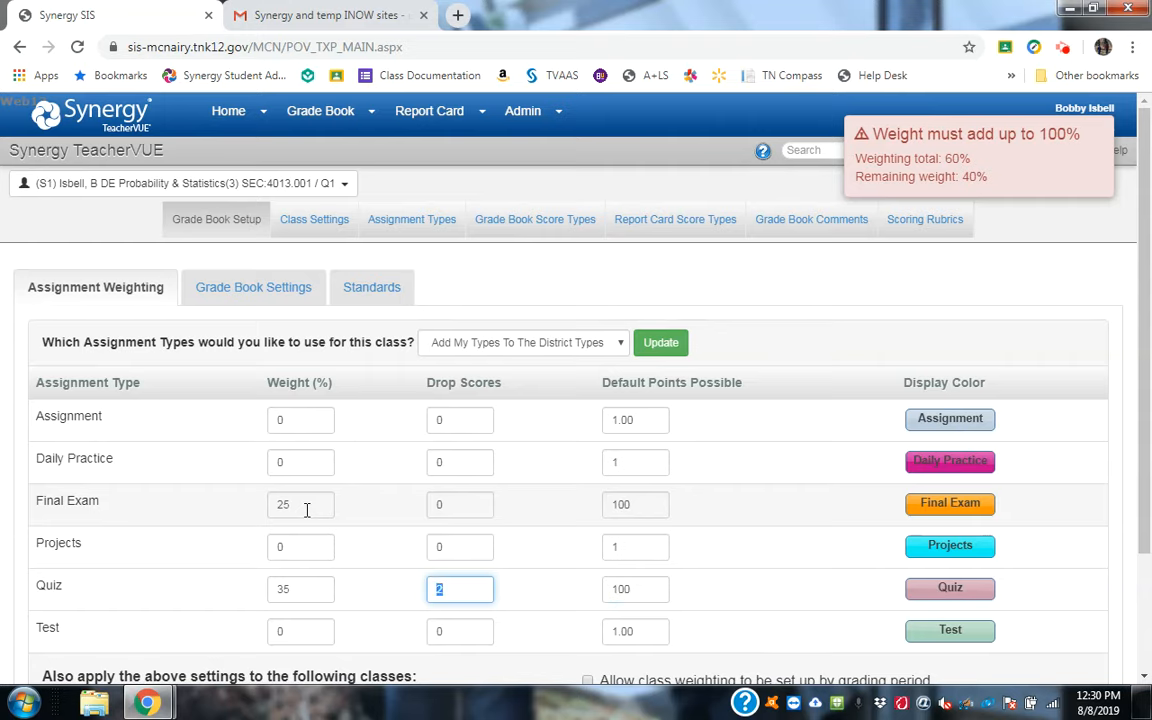
pyautogui.write('1')
pyautogui.press('Tab')
# - Set the Test type to a weight of 40% and default points possible of 100, and save the class's weighting with Update
pyautogui.press('Tab')
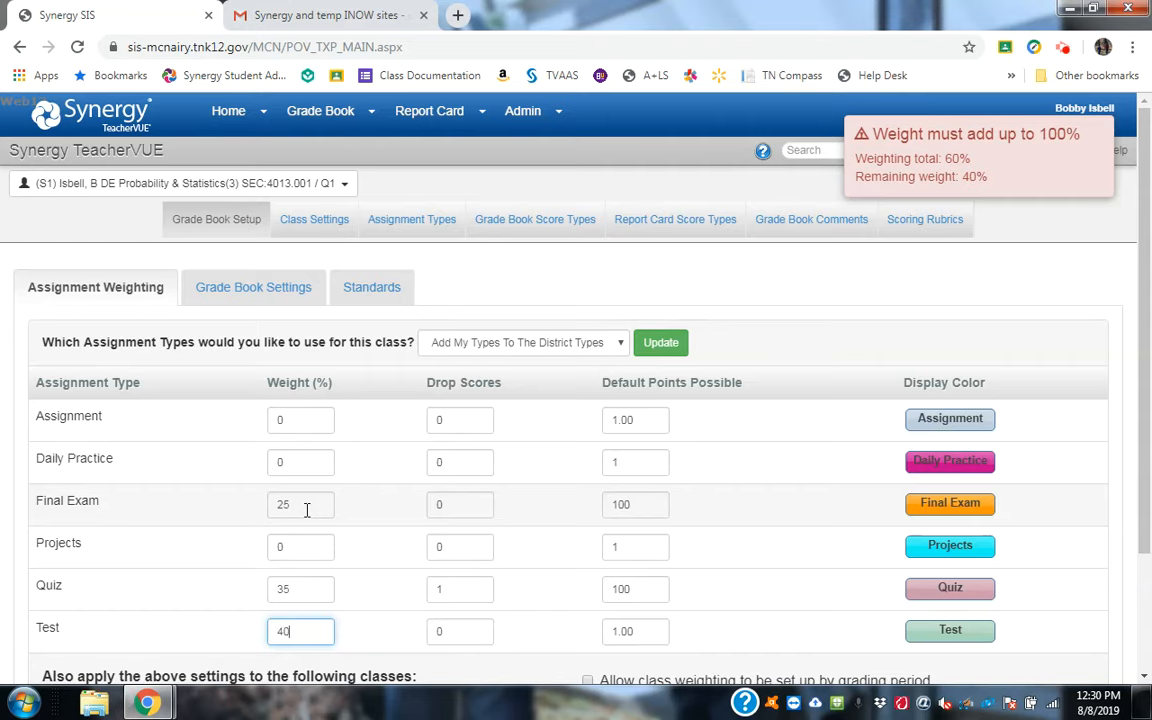
pyautogui.press('Tab')
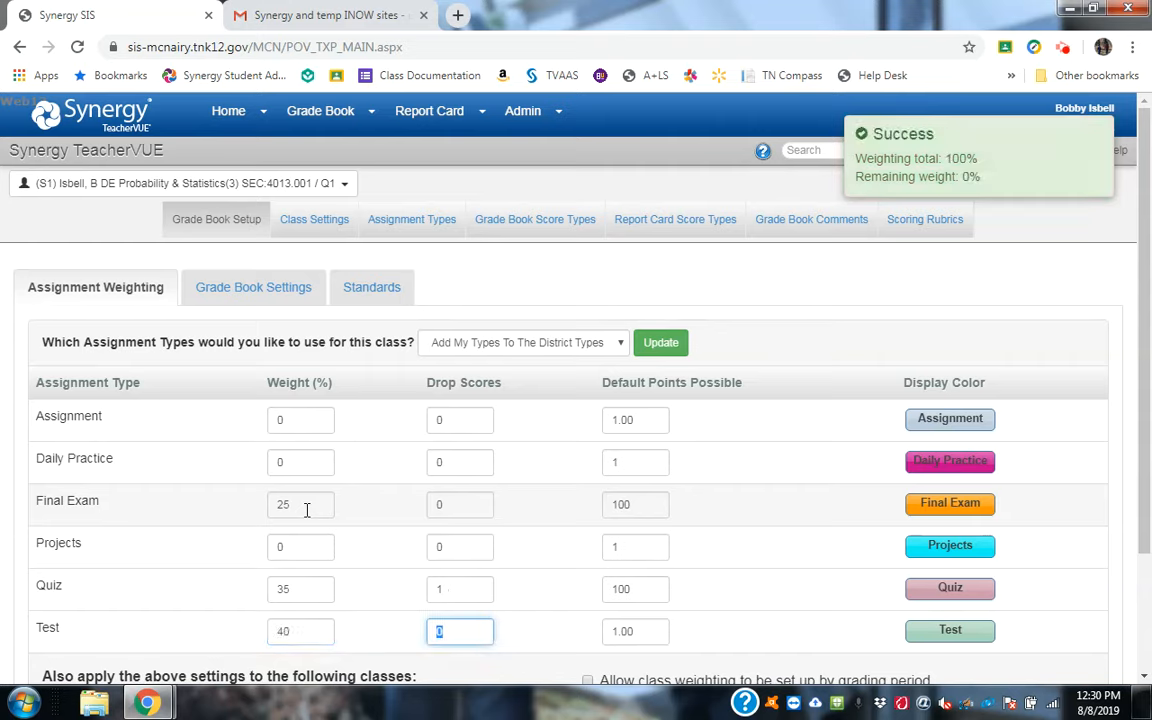
pyautogui.press('Tab')
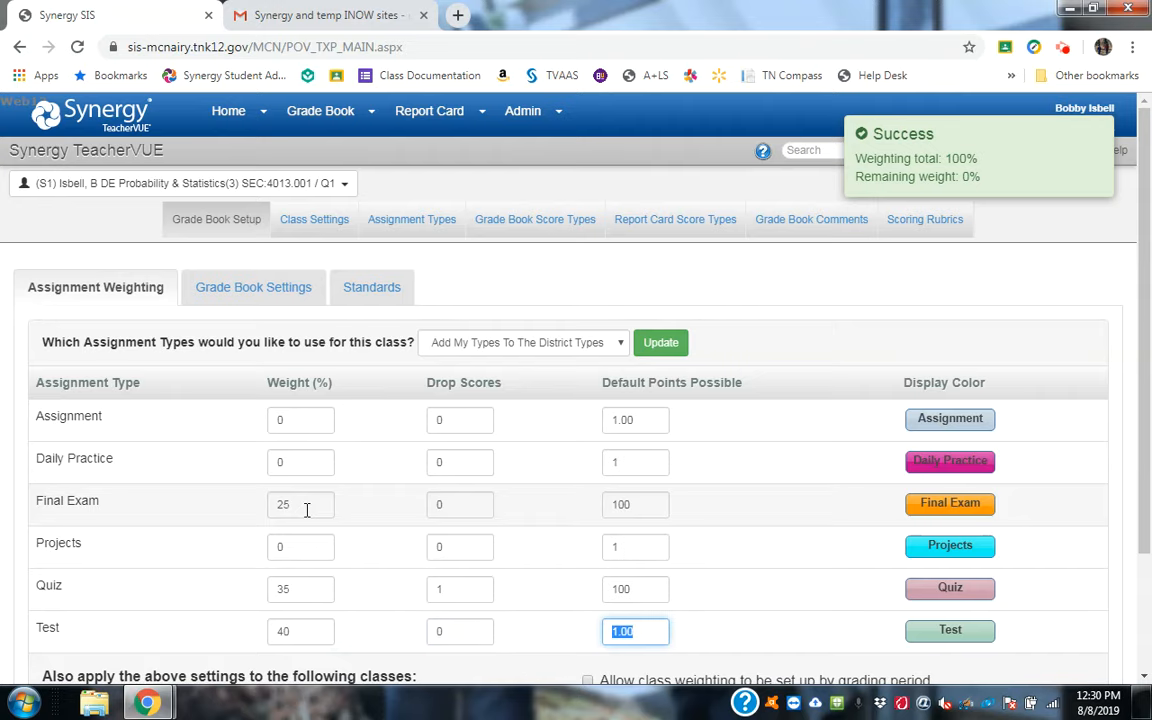
pyautogui.scroll(-3, 307, 510)
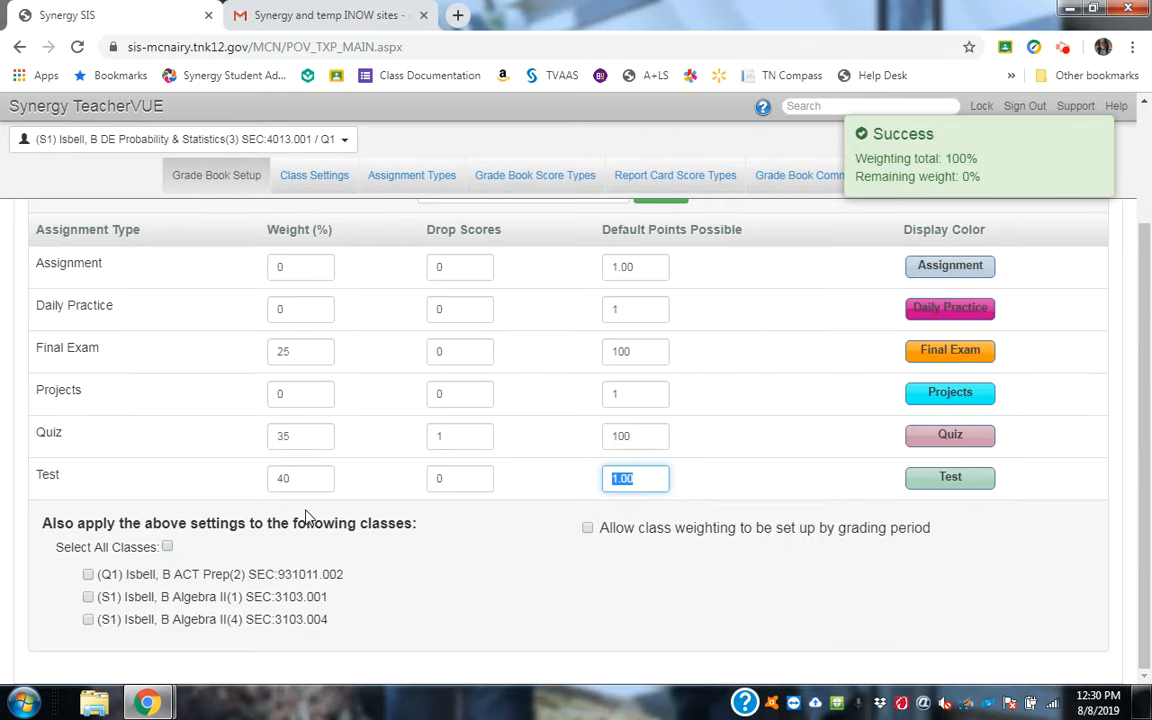
pyautogui.write('10')
pyautogui.click(532, 577)
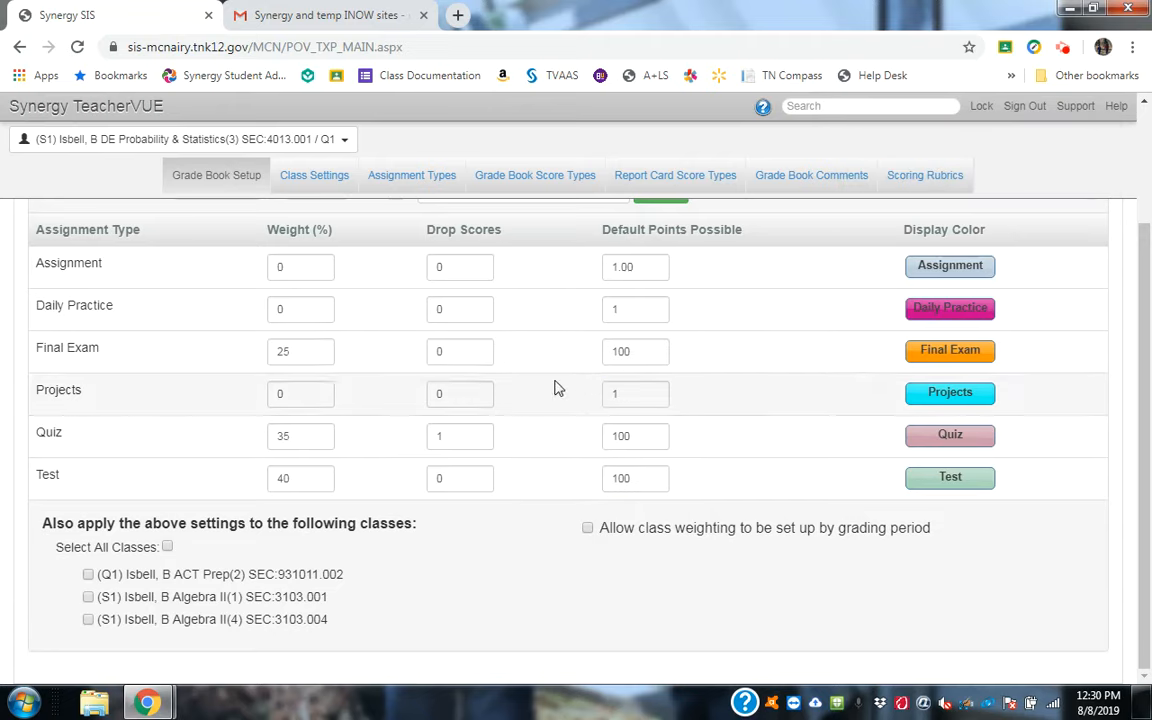
pyautogui.scroll(1, 370, 183)
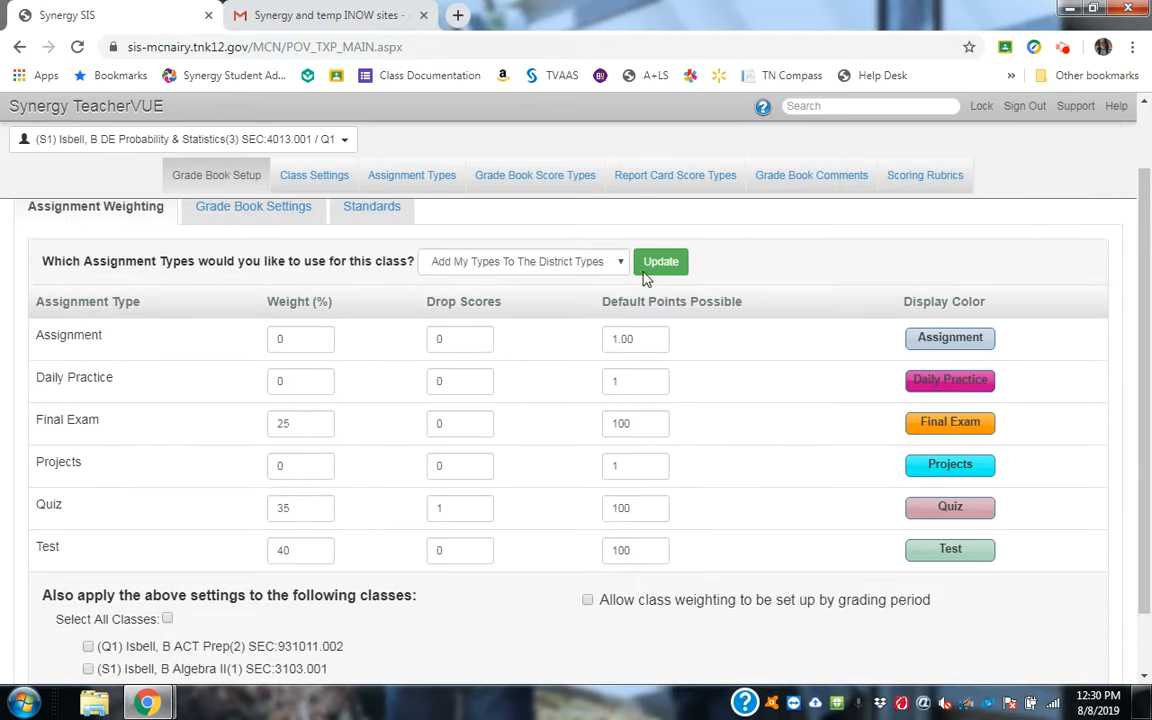
pyautogui.click(668, 261)
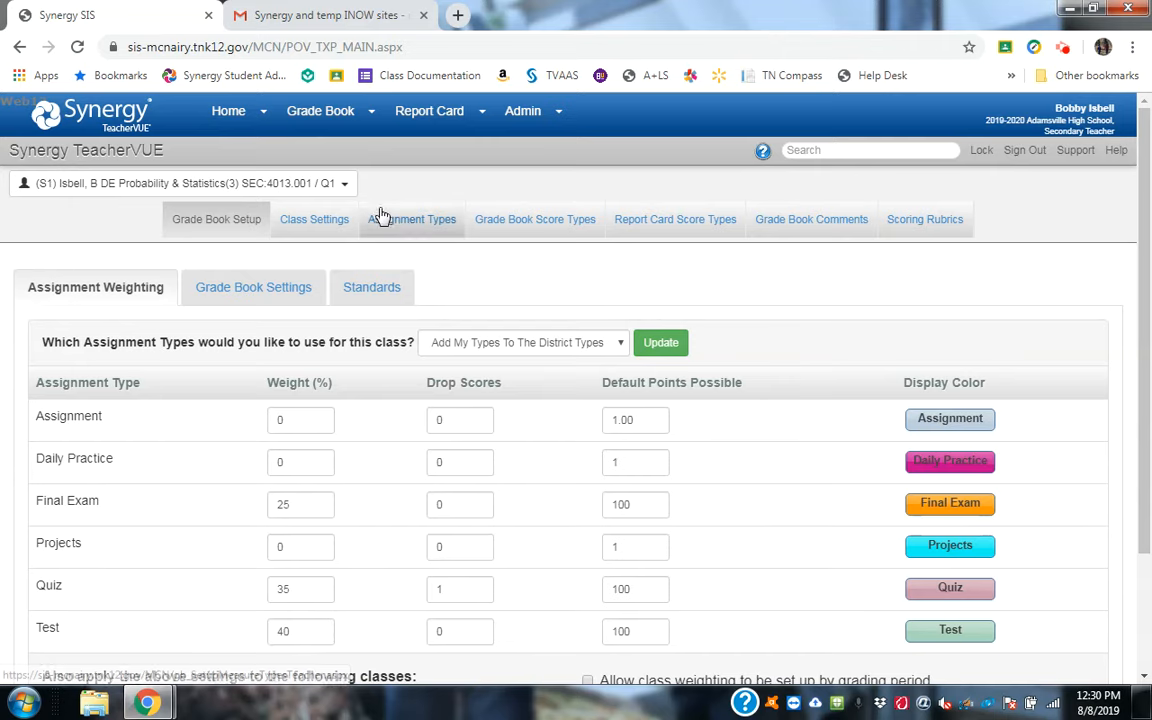
# - View the weighting of period 1 Algebra II under Quarter 2, and return the class focus to period 3 DE Probability & Statistics
pyautogui.click(345, 187)
pyautogui.click(345, 187)
pyautogui.click(345, 187)
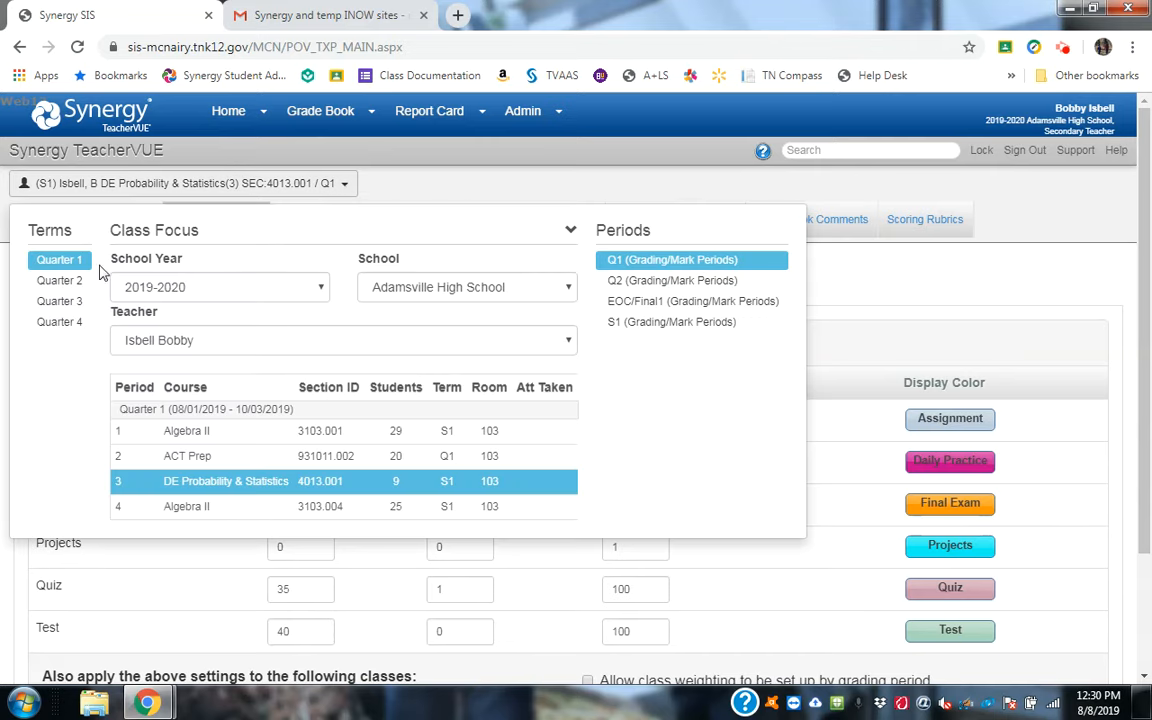
pyautogui.click(45, 283)
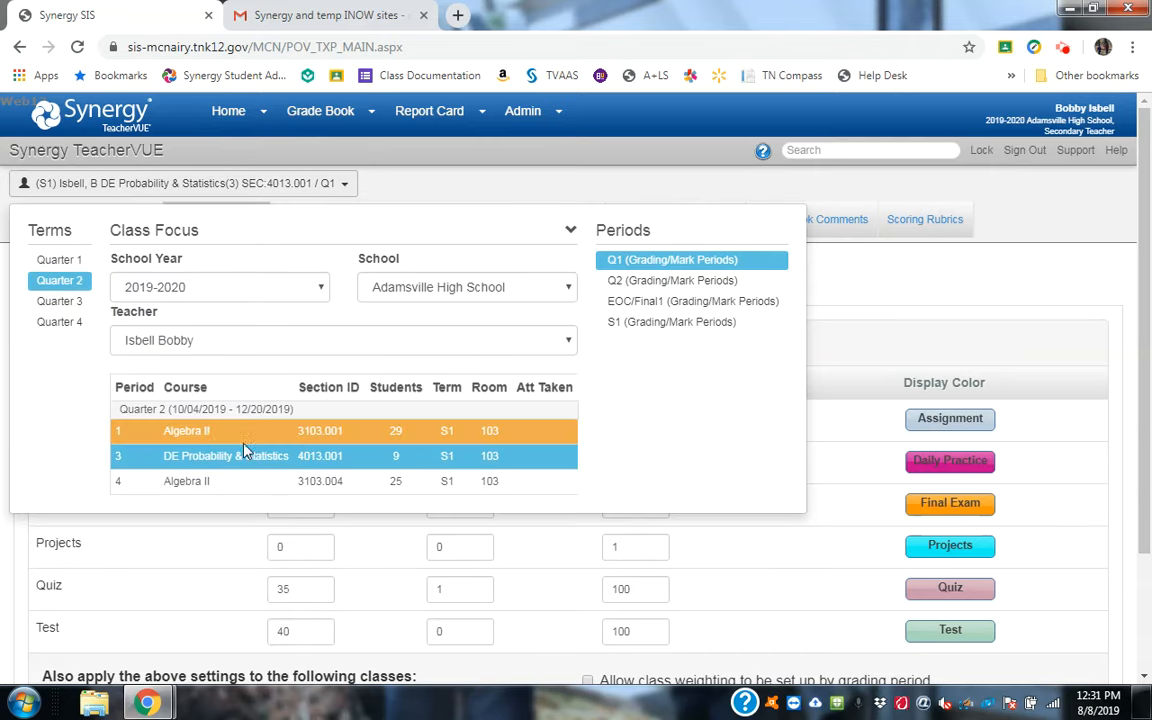
pyautogui.click(213, 431)
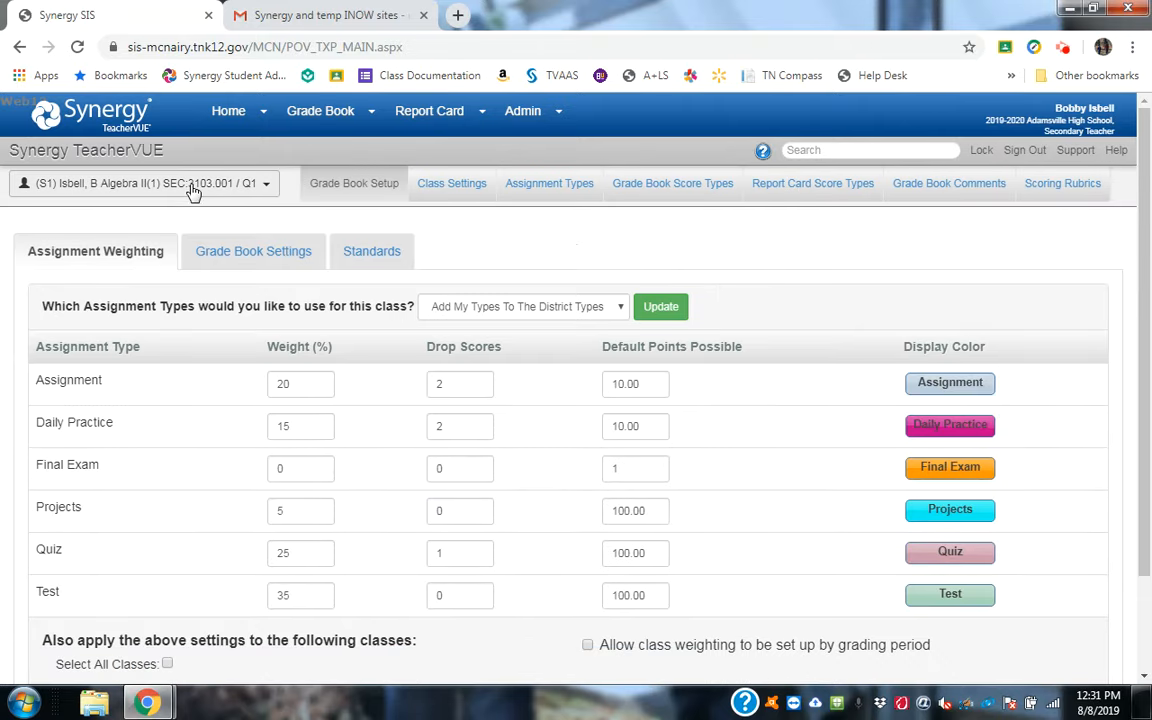
pyautogui.click(193, 192)
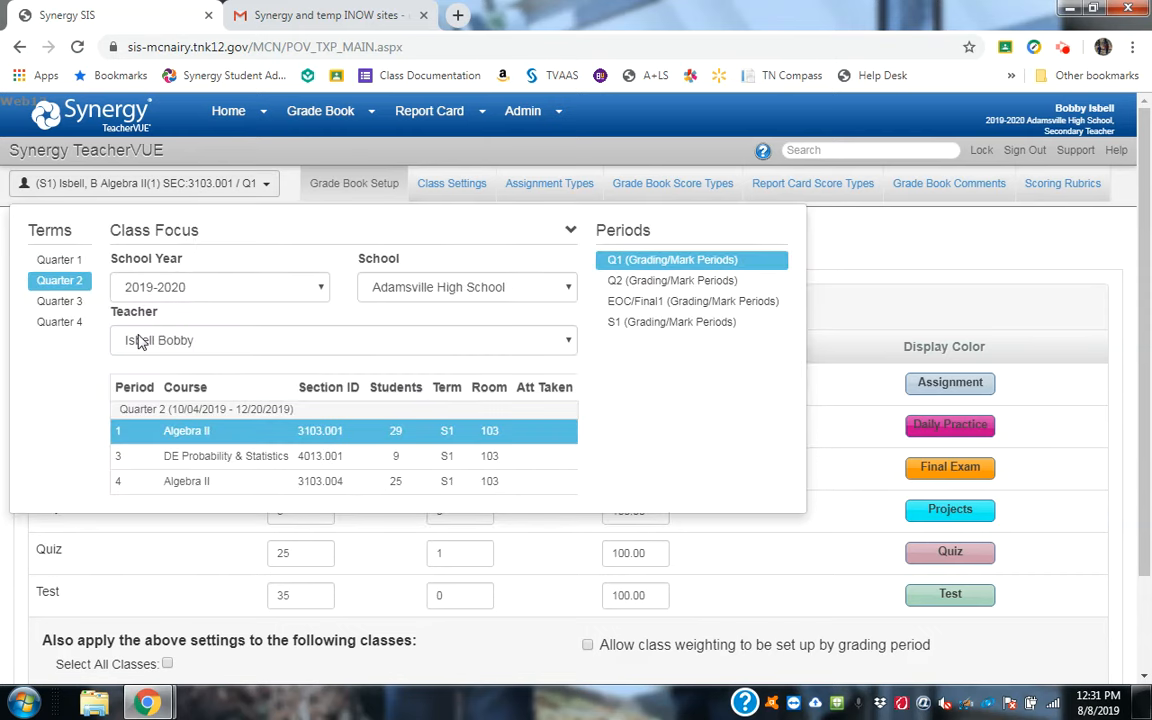
pyautogui.click(180, 455)
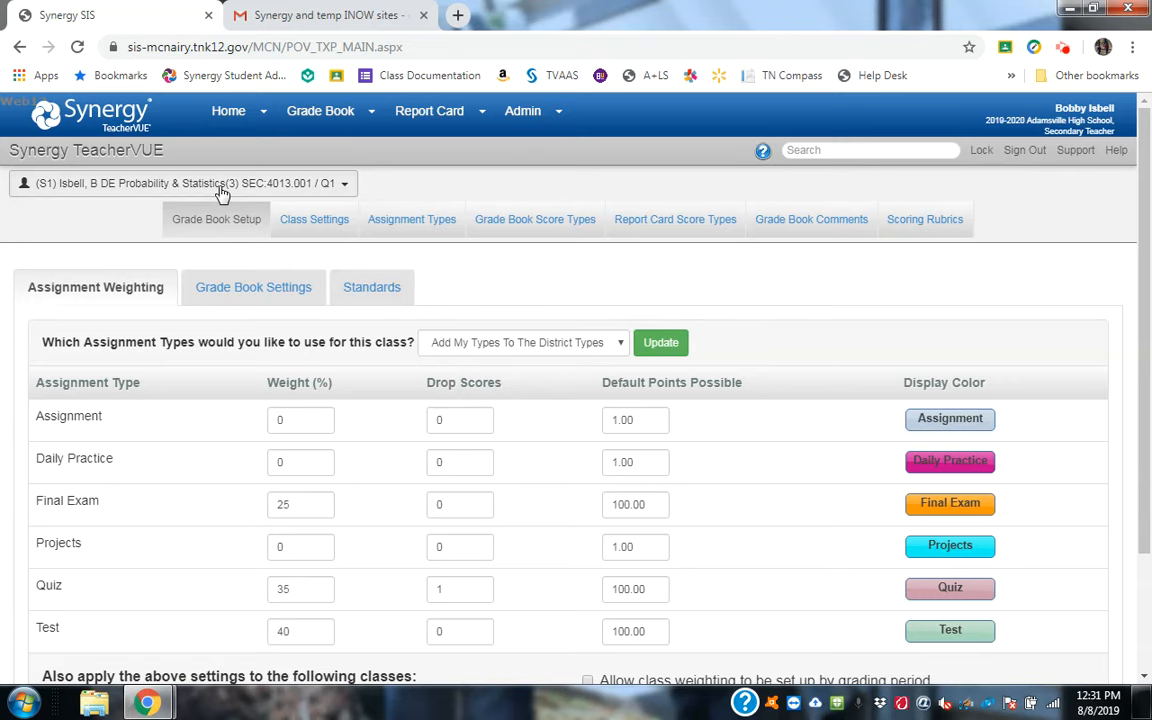
# - Check the class lists for Quarter 3 and Quarter 1 in the class focus, and open the Grade Book Comments page
pyautogui.click(222, 192)
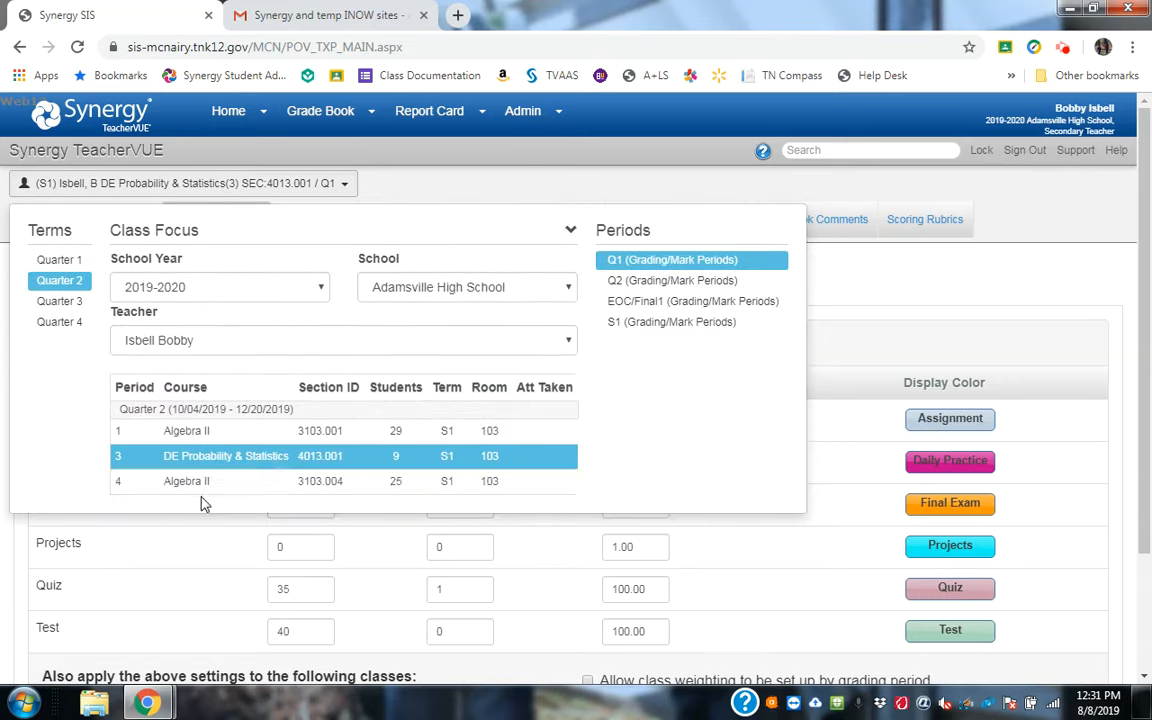
pyautogui.click(80, 302)
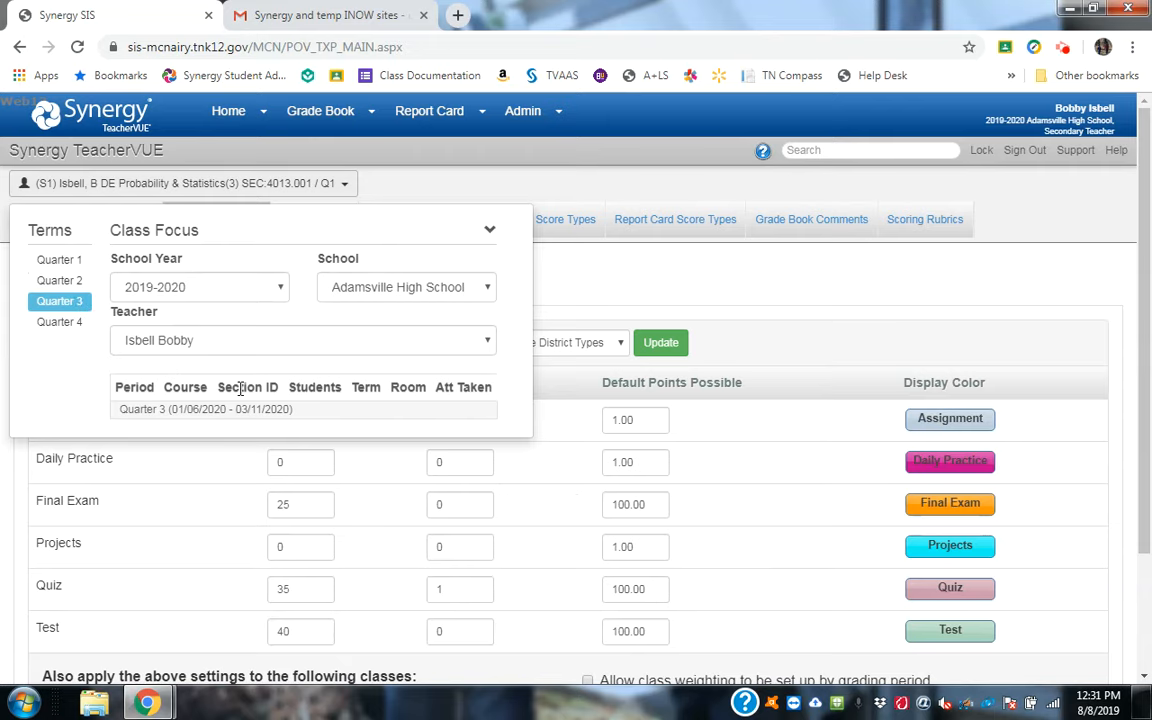
pyautogui.click(62, 260)
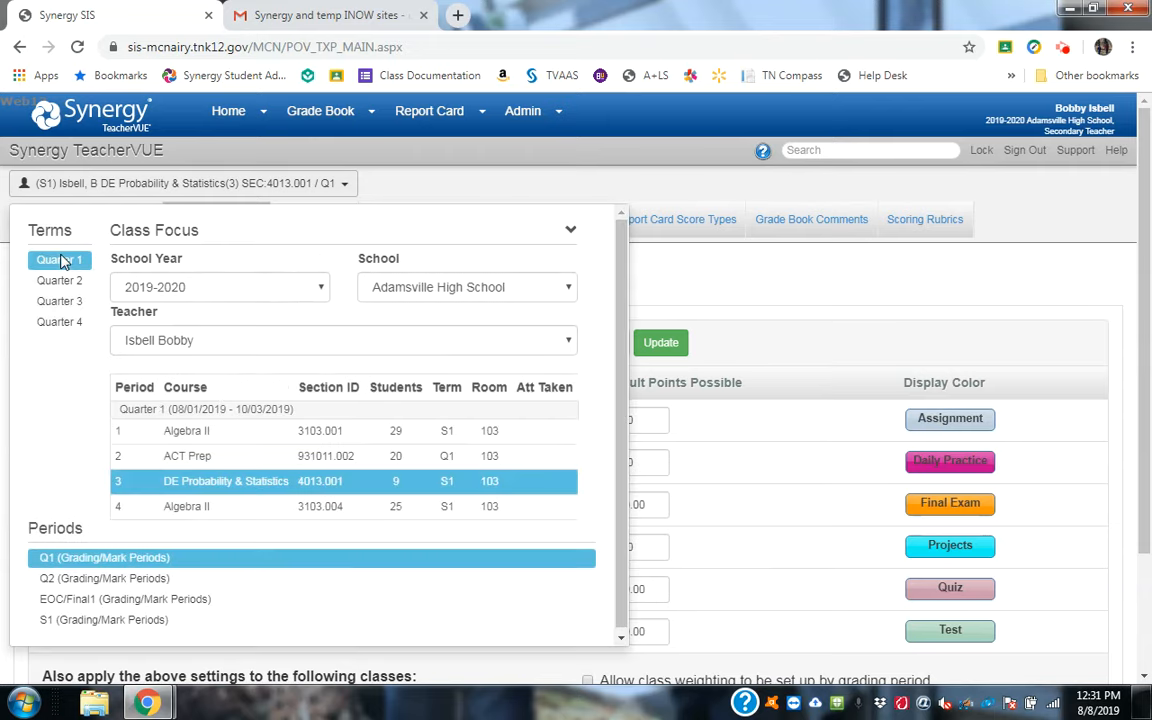
pyautogui.click(755, 280)
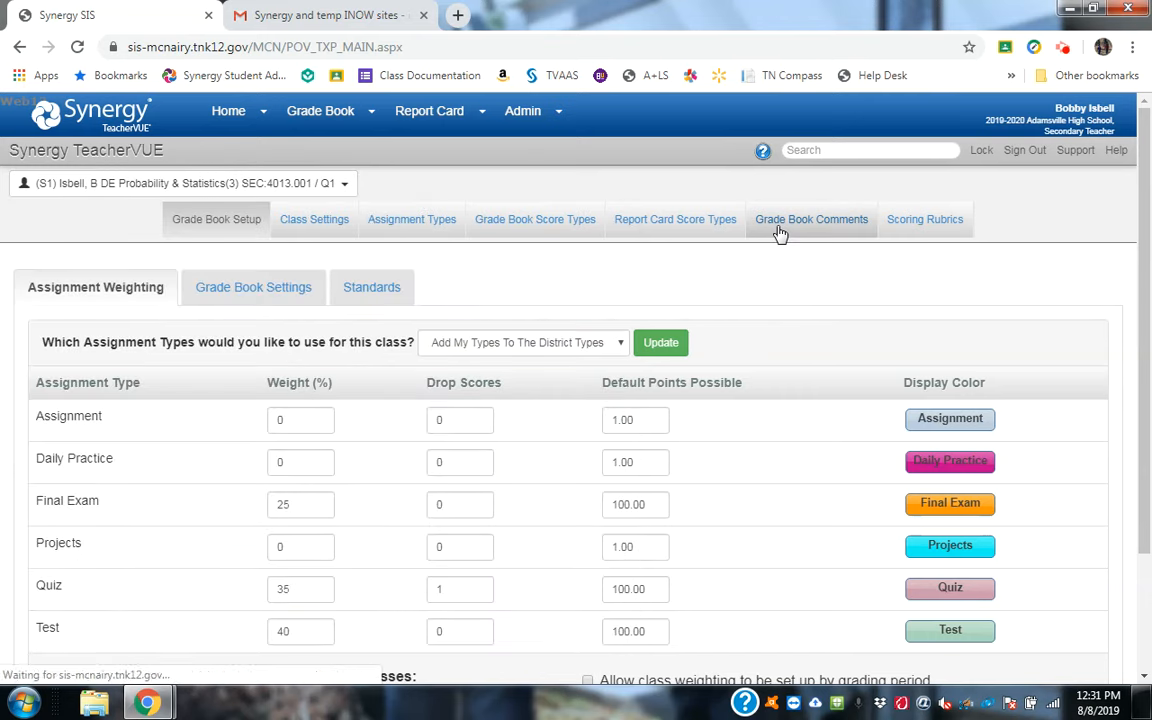
pyautogui.click(779, 231)
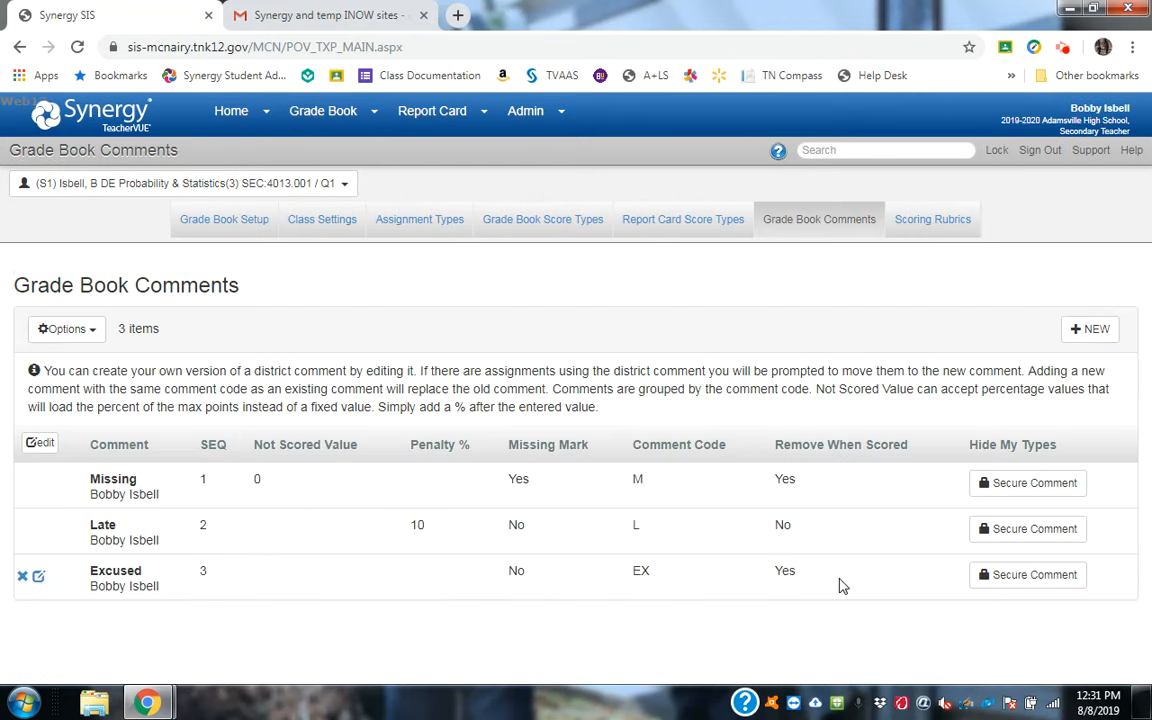